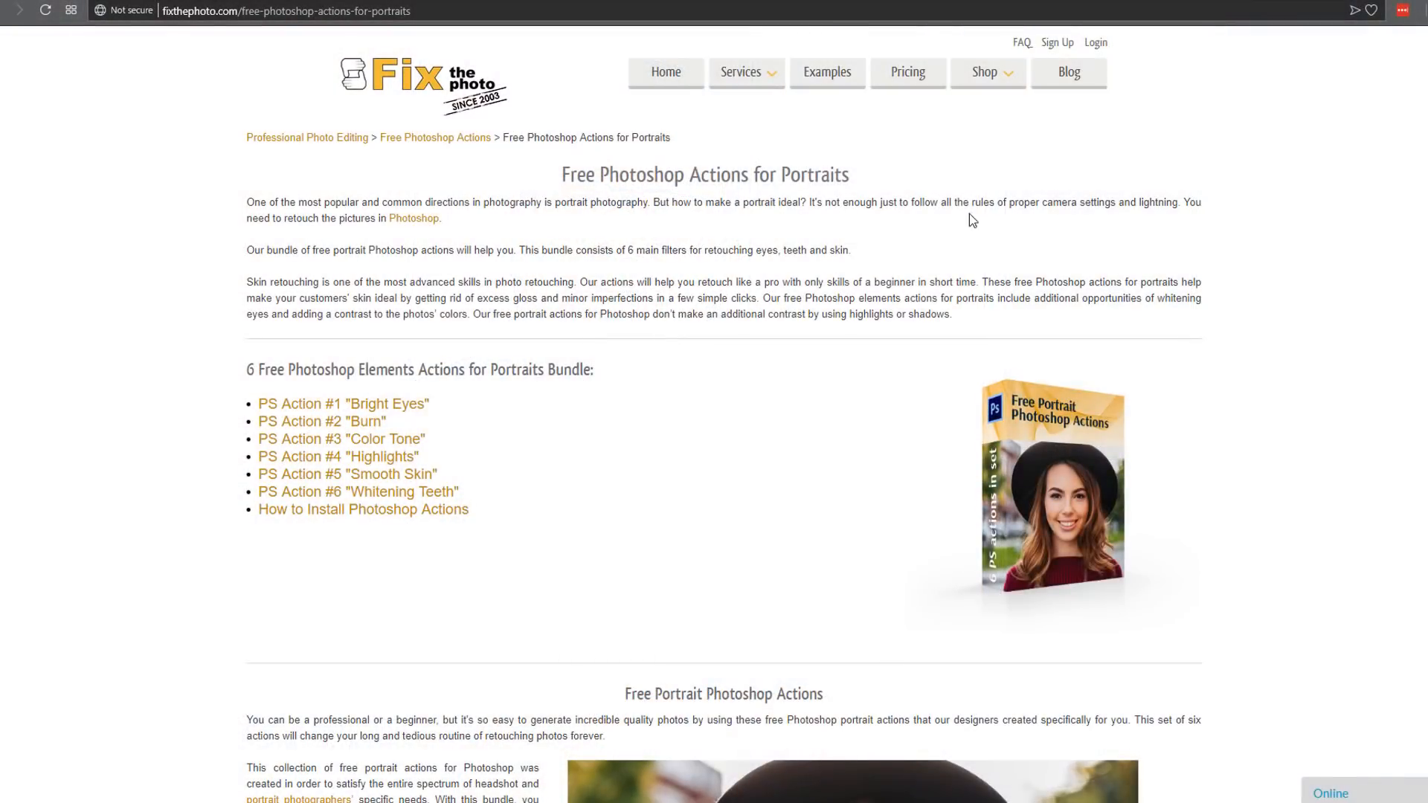
Look through the free portrait Photoshop actions page, including the Bright Eyes and Burn action previews.
scroll(1139, 231, "down", 2)
scroll(1139, 232, "down", 8)
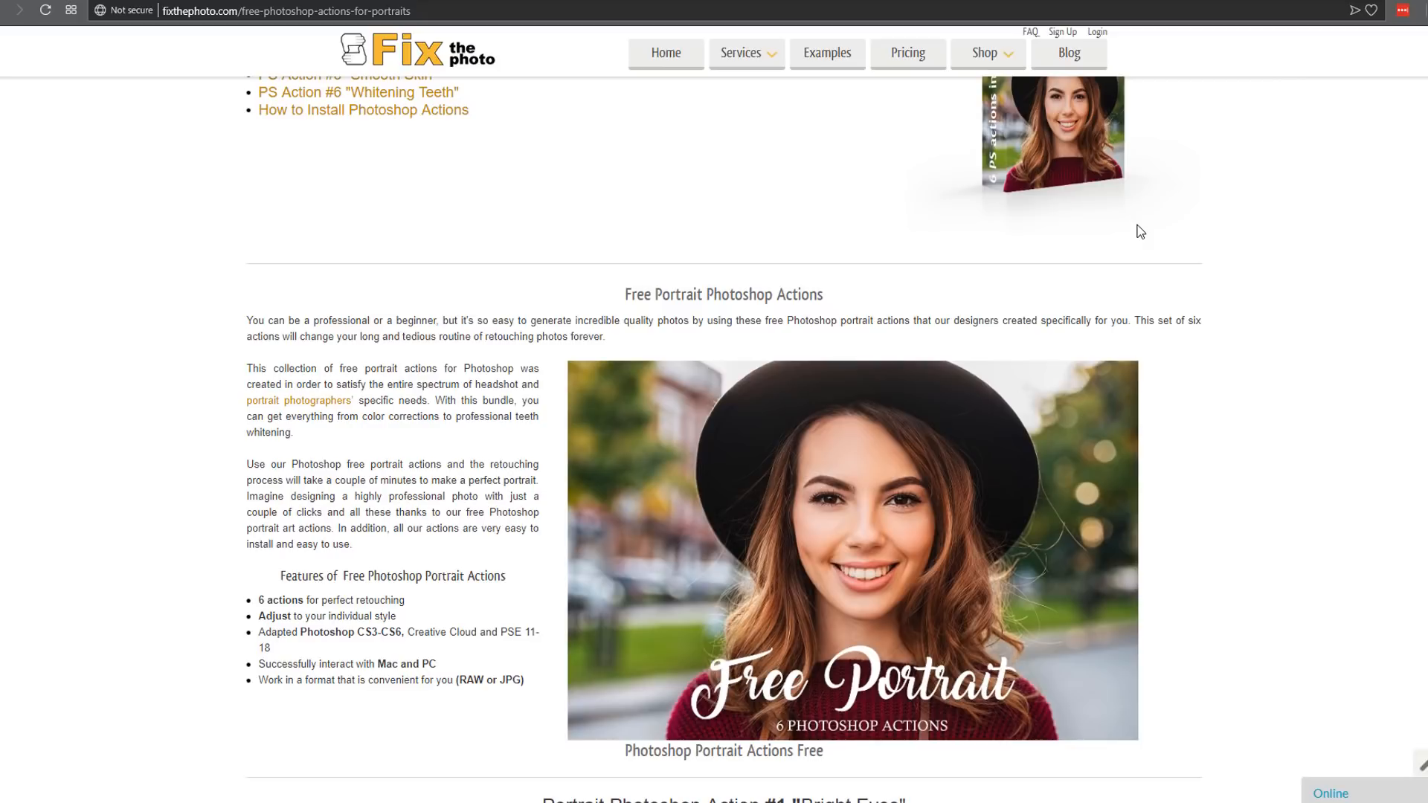
scroll(1138, 231, "down", 9)
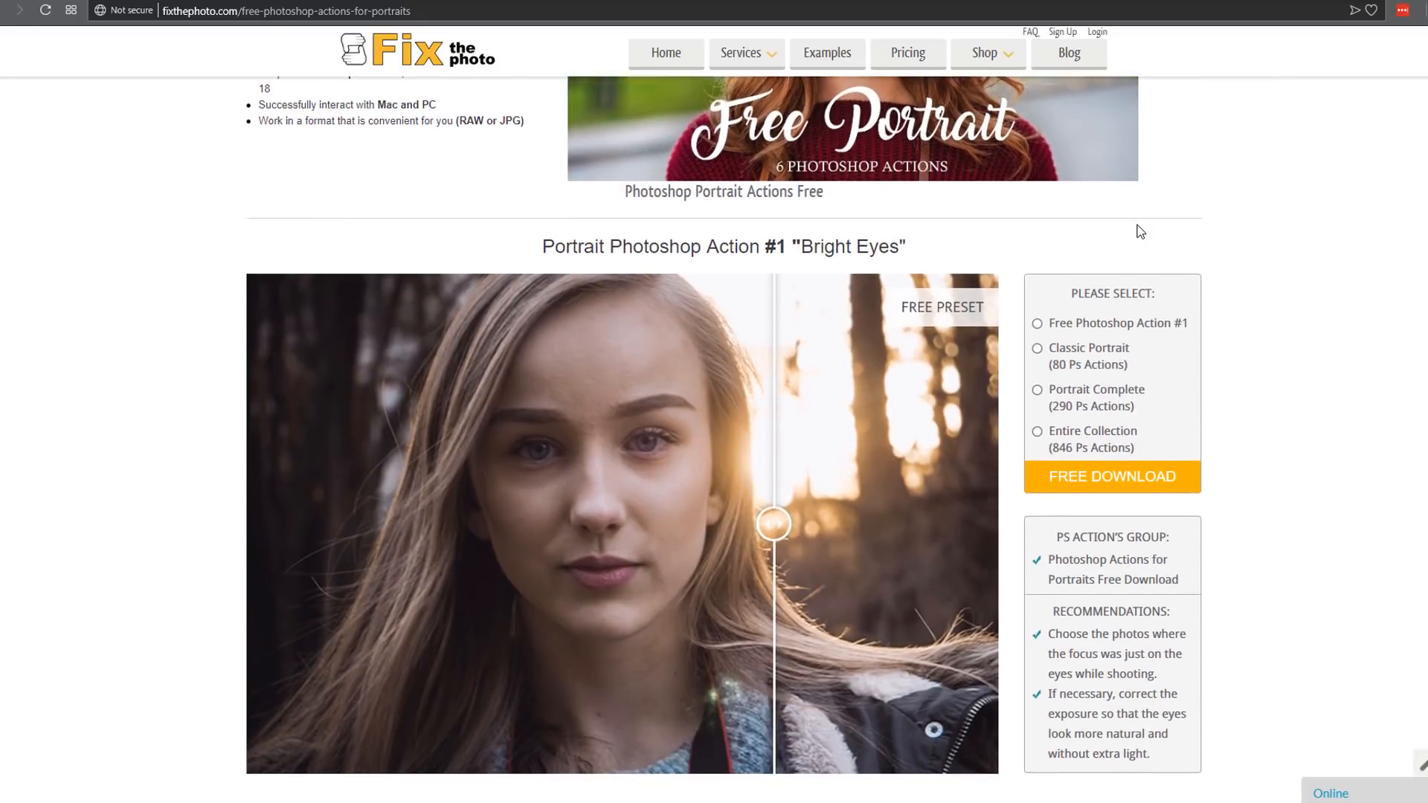
scroll(1139, 232, "down", 7)
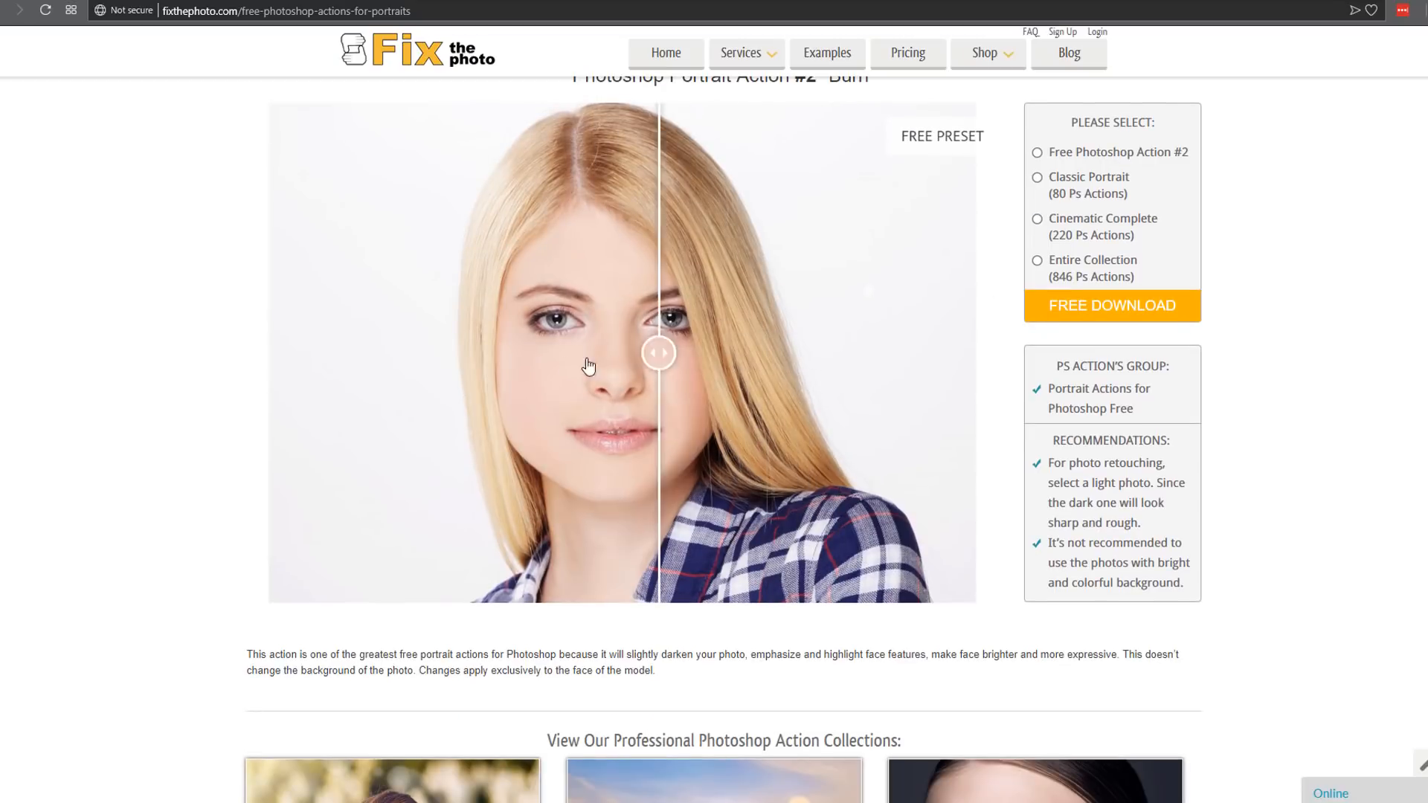
scroll(873, 451, "down", 10)
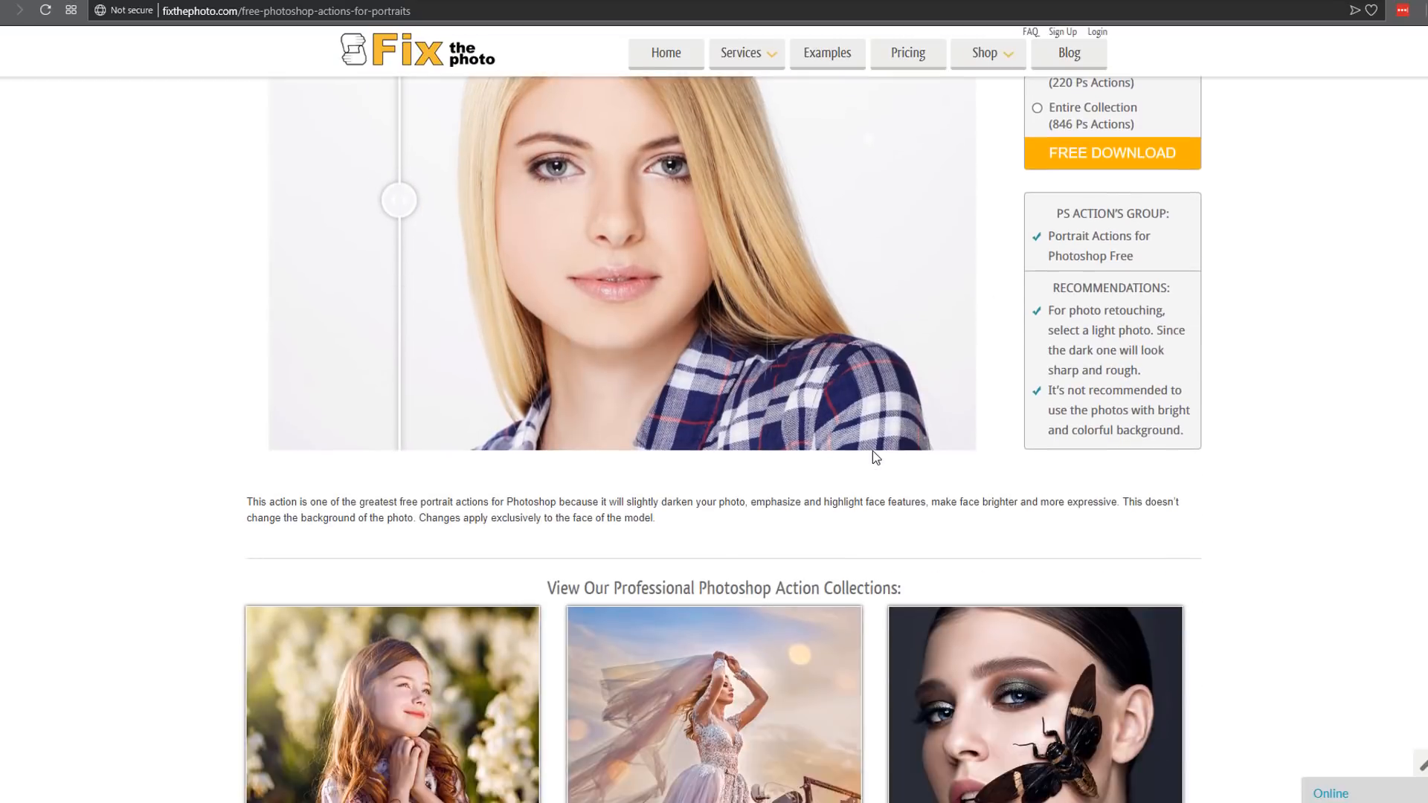
scroll(818, 450, "down", 2)
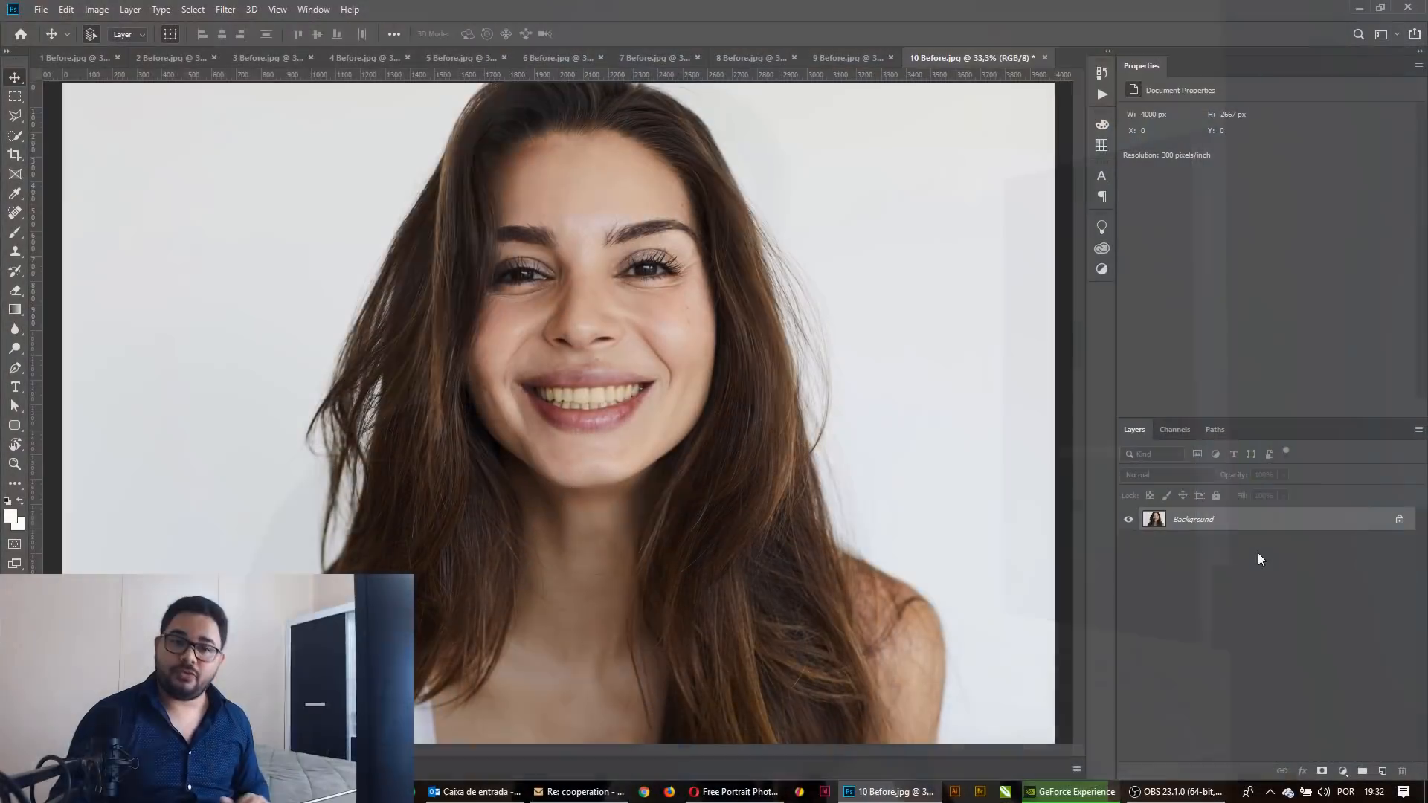
Add a Curves adjustment layer above the portrait and bend it into a gentle S-curve with the shadow point at input 85, output 74.
left_click(1258, 560)
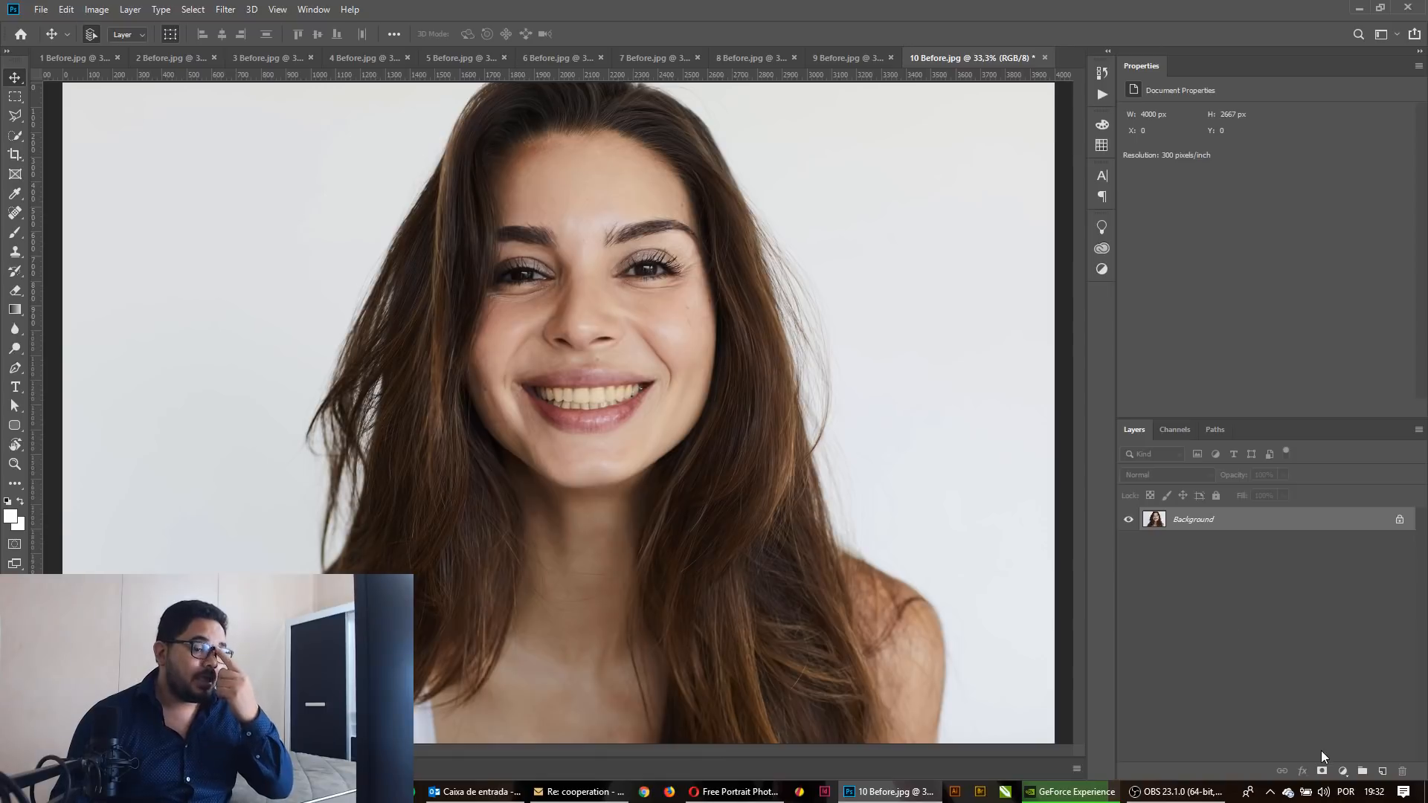
left_click(1343, 772)
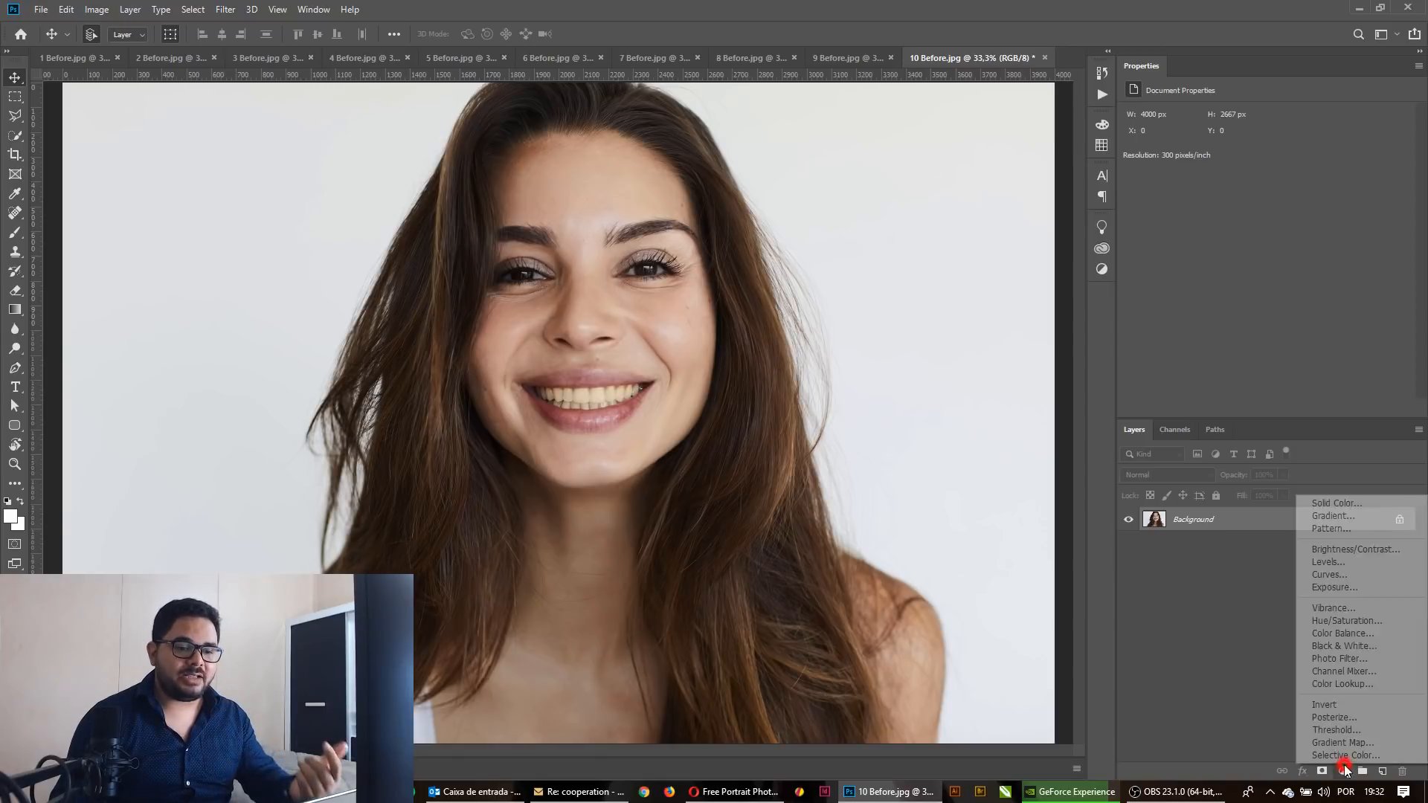
left_click(1337, 576)
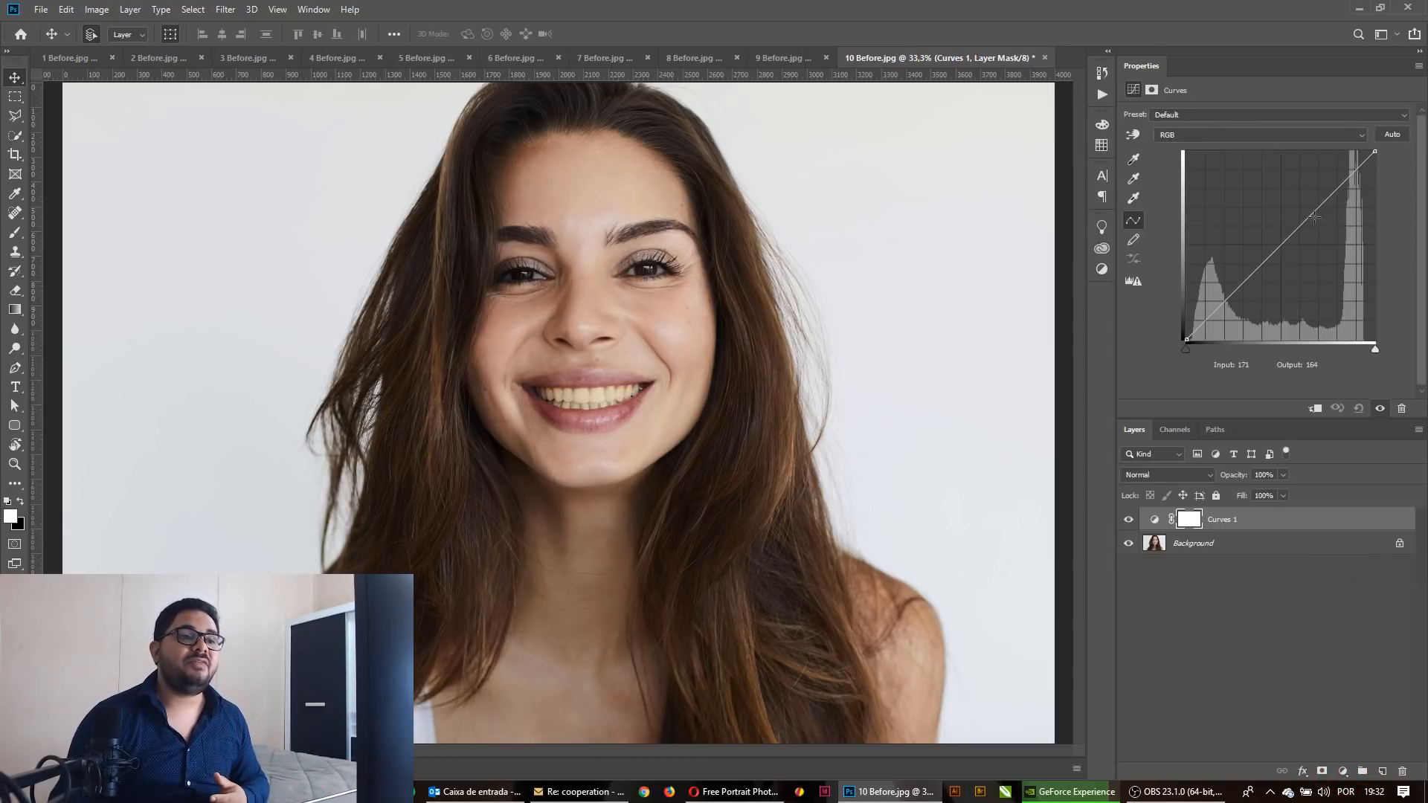
left_click_drag(1316, 217, 1302, 217)
left_click_drag(1248, 275, 1250, 285)
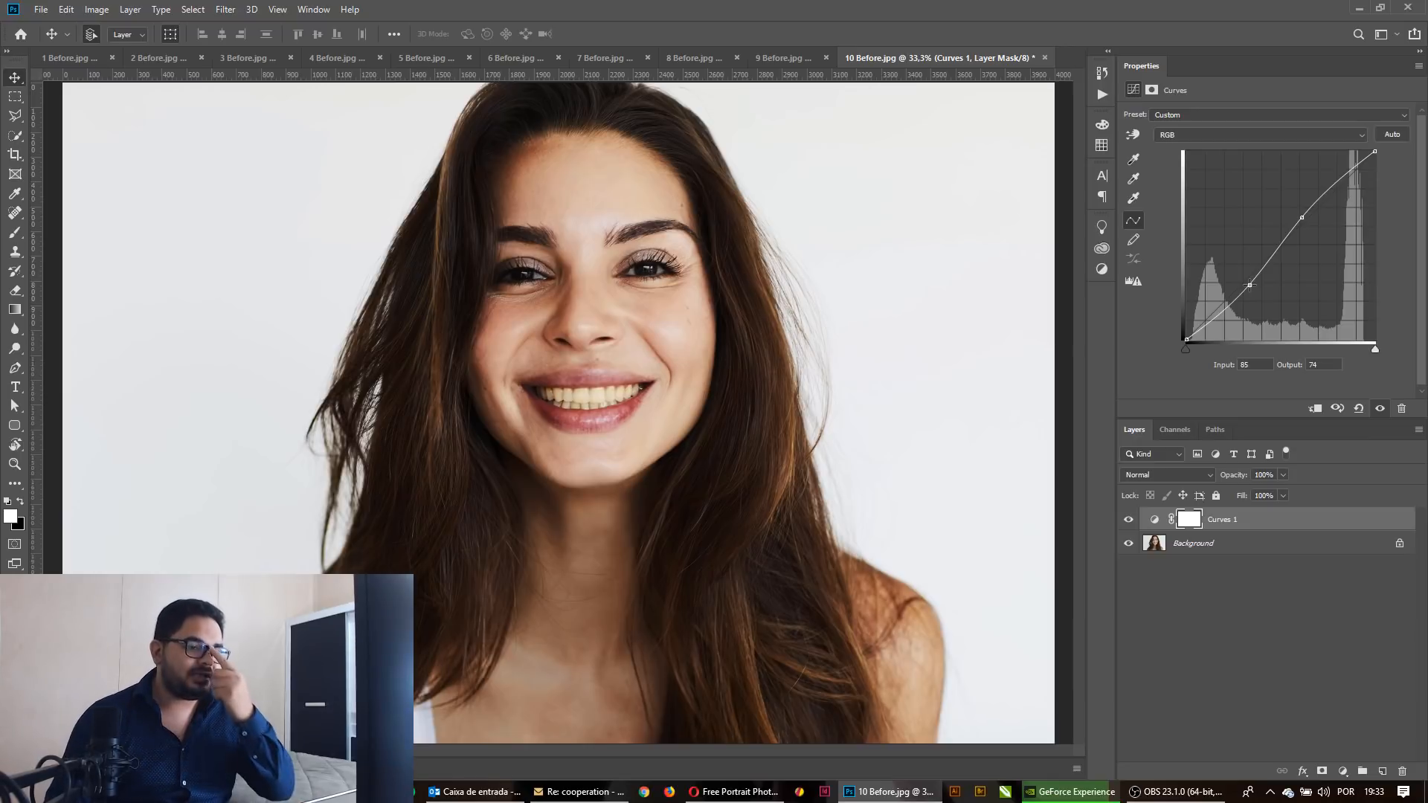
Undo both curve edits and the added Curves adjustment layer.
key("ctrl+z")
key("ctrl+z")
key("ctrl+z")
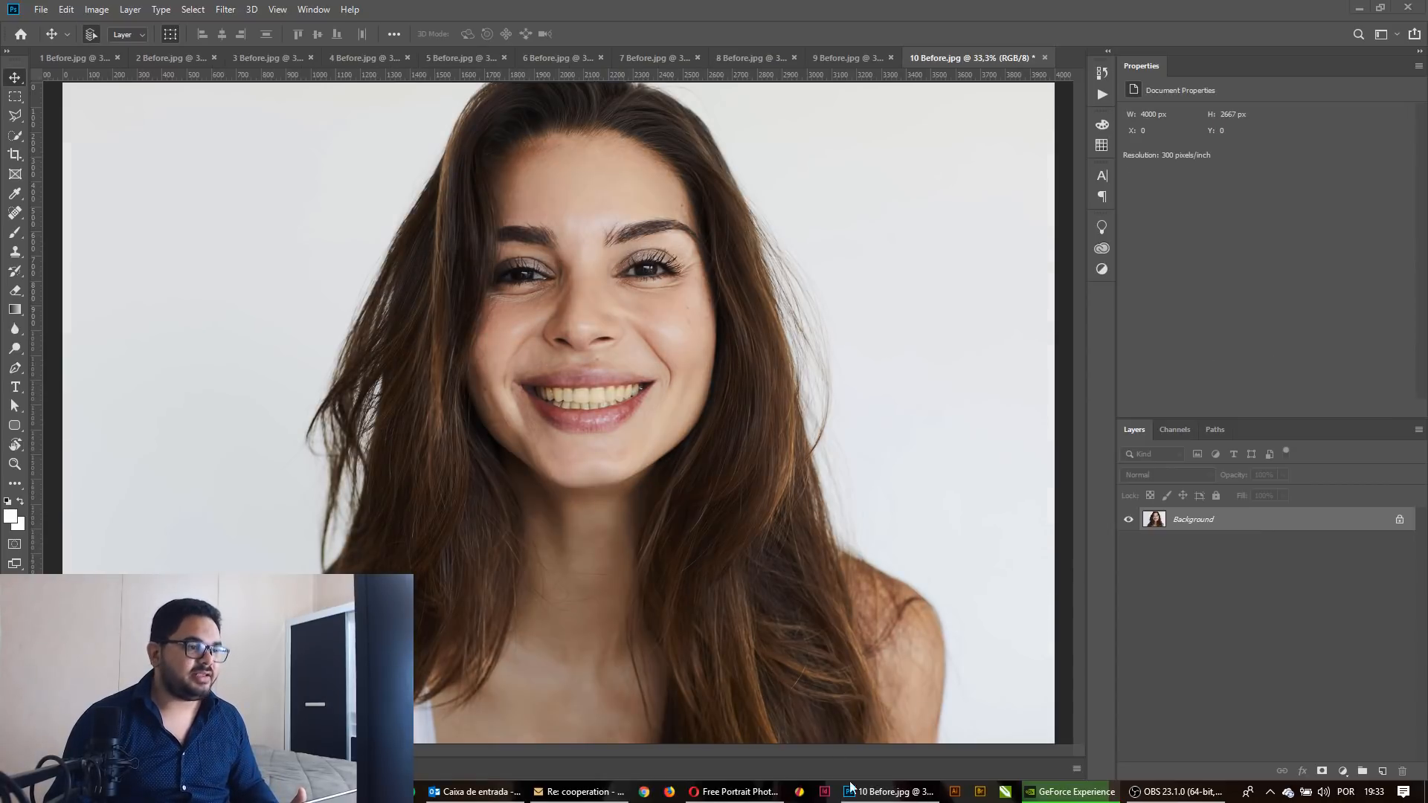
Switch to File Explorer, select all six portrait .atn files in the Actions folder, and return to Photoshop.
key("alt+Tab")
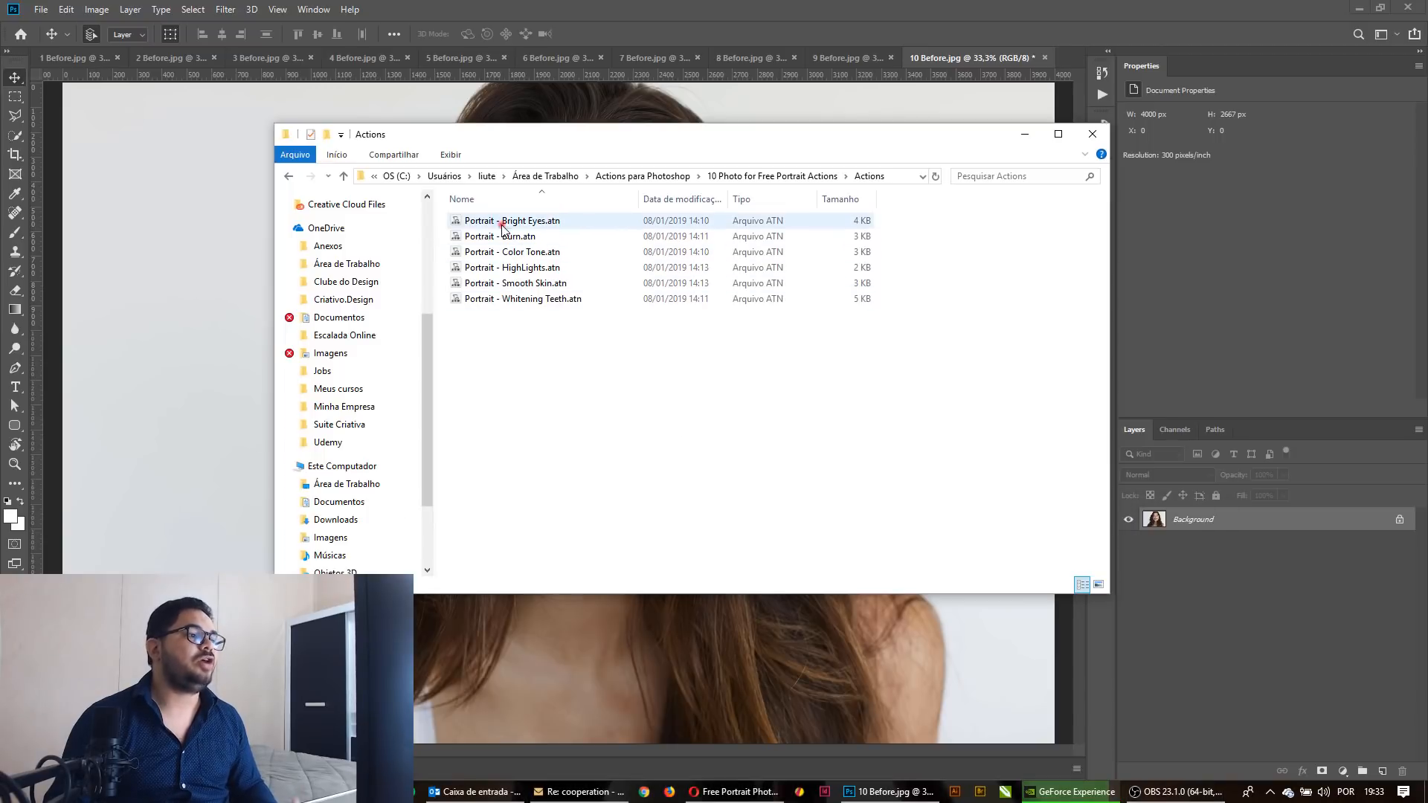
left_click(500, 222)
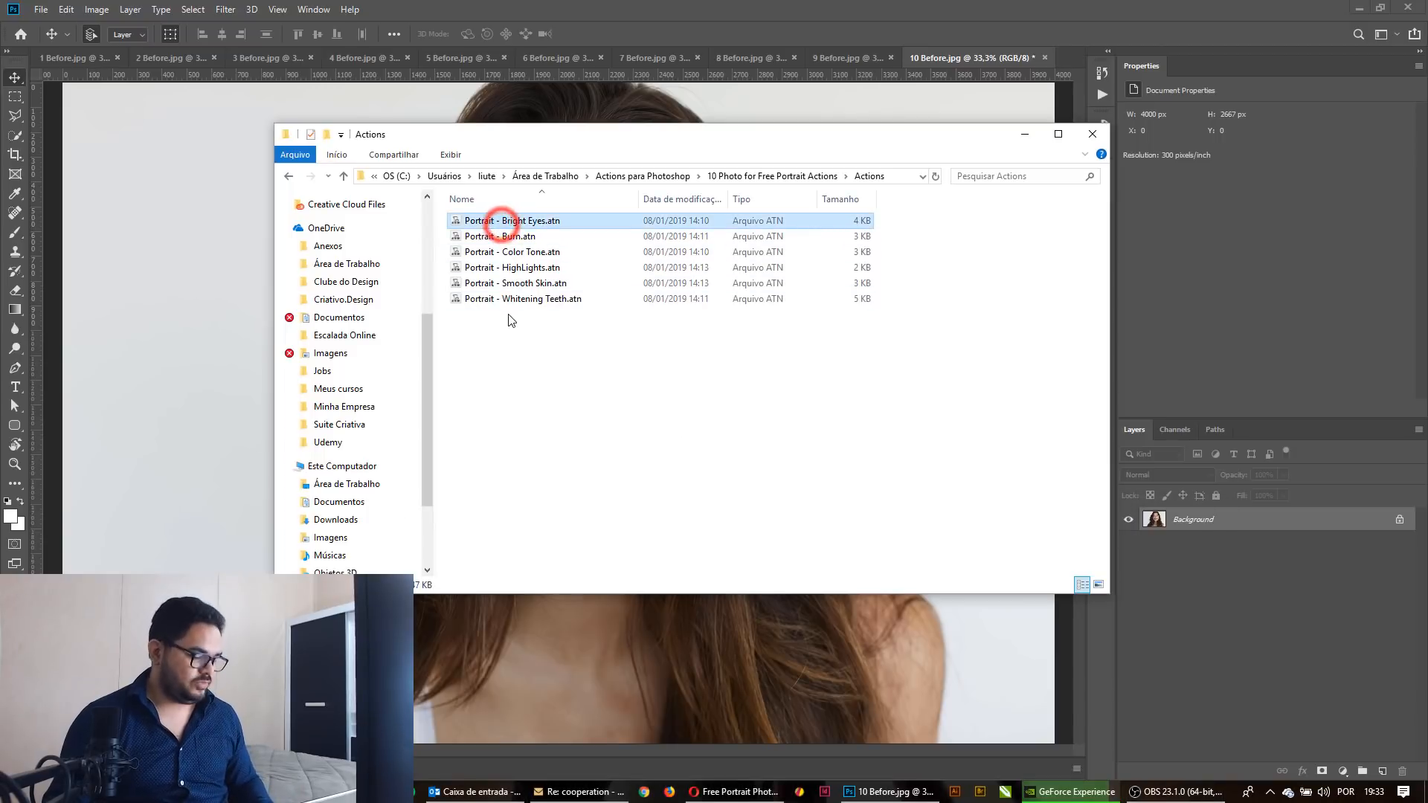
left_click(538, 299, "shift")
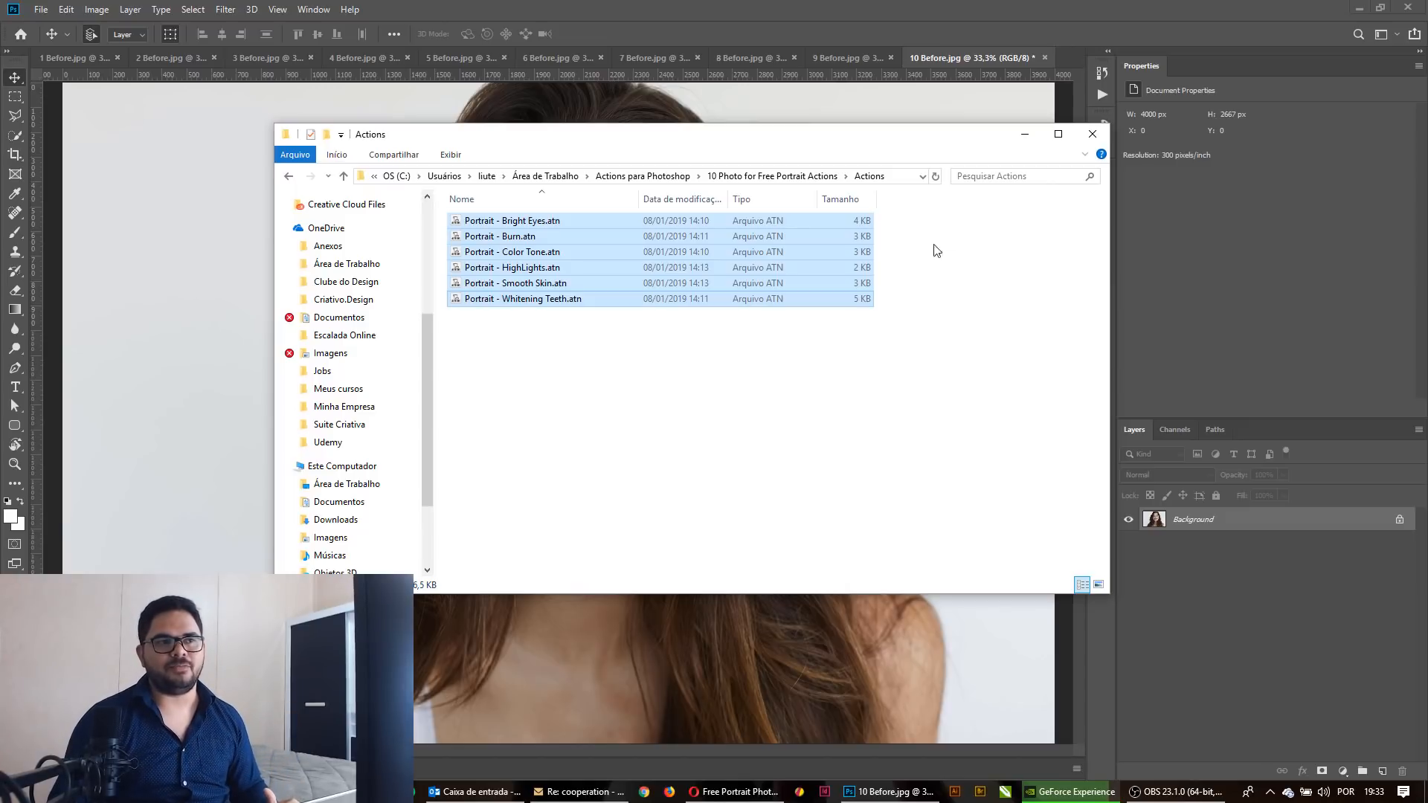
left_click(1025, 137)
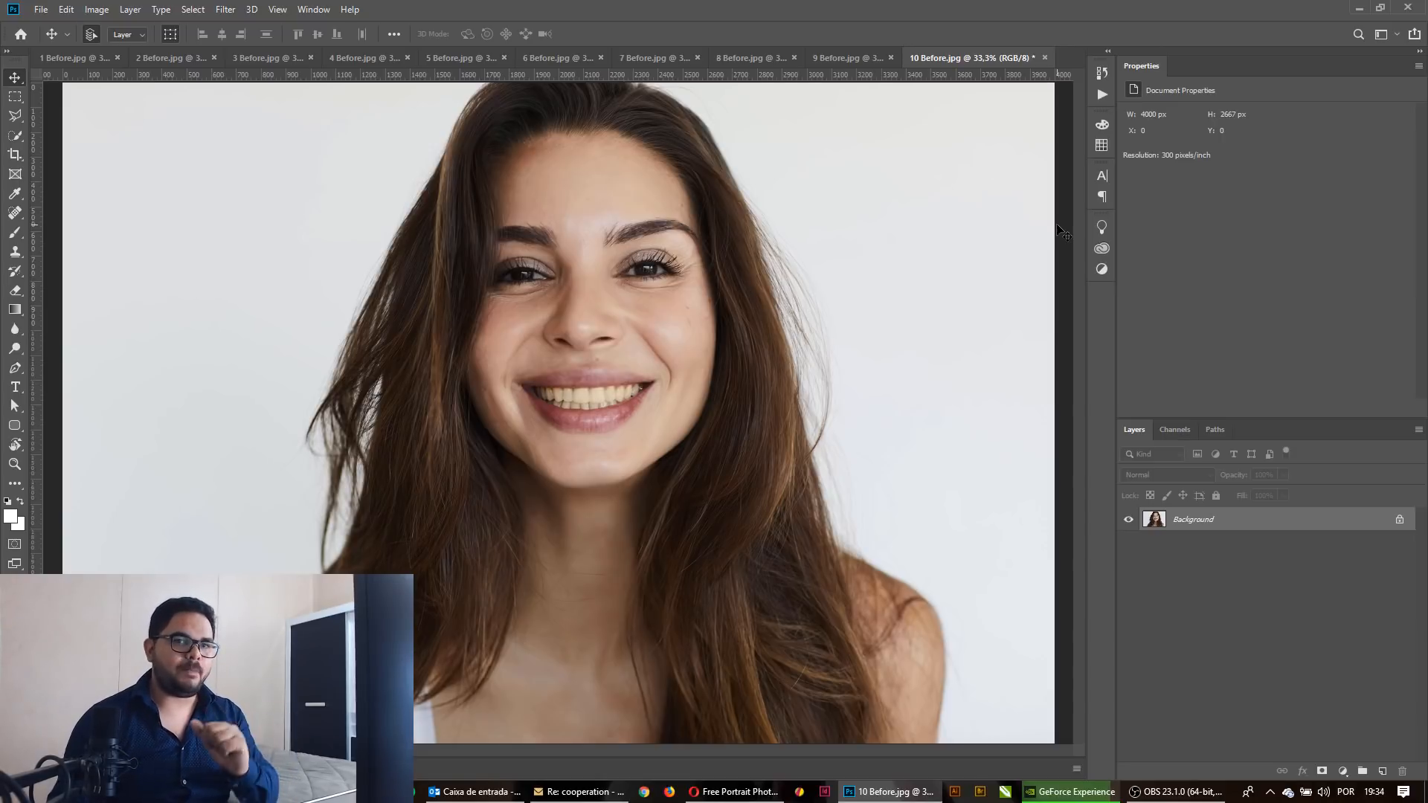
Load the action file Portrait - Whitening Teeth.atn into the available actions.
left_click(1104, 93)
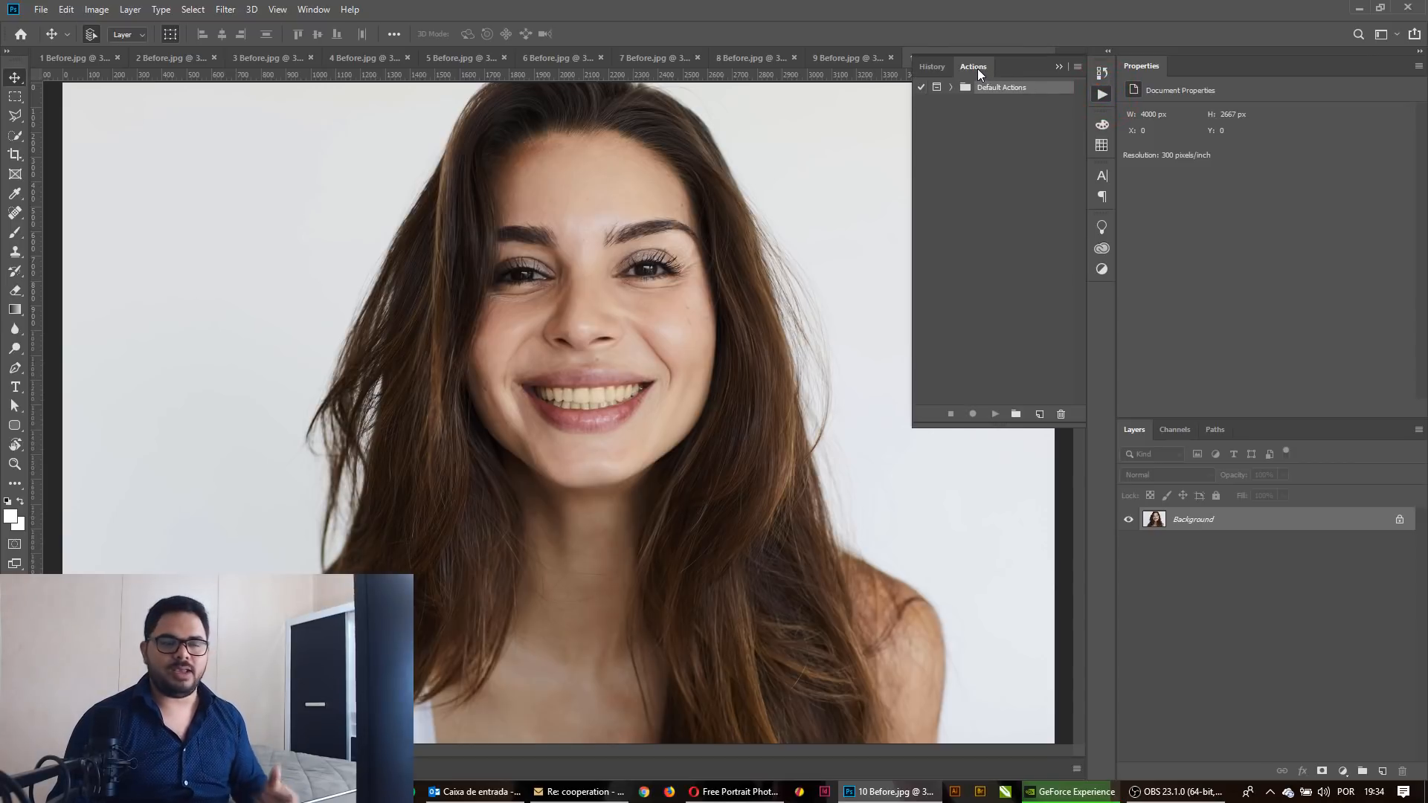
left_click(313, 9)
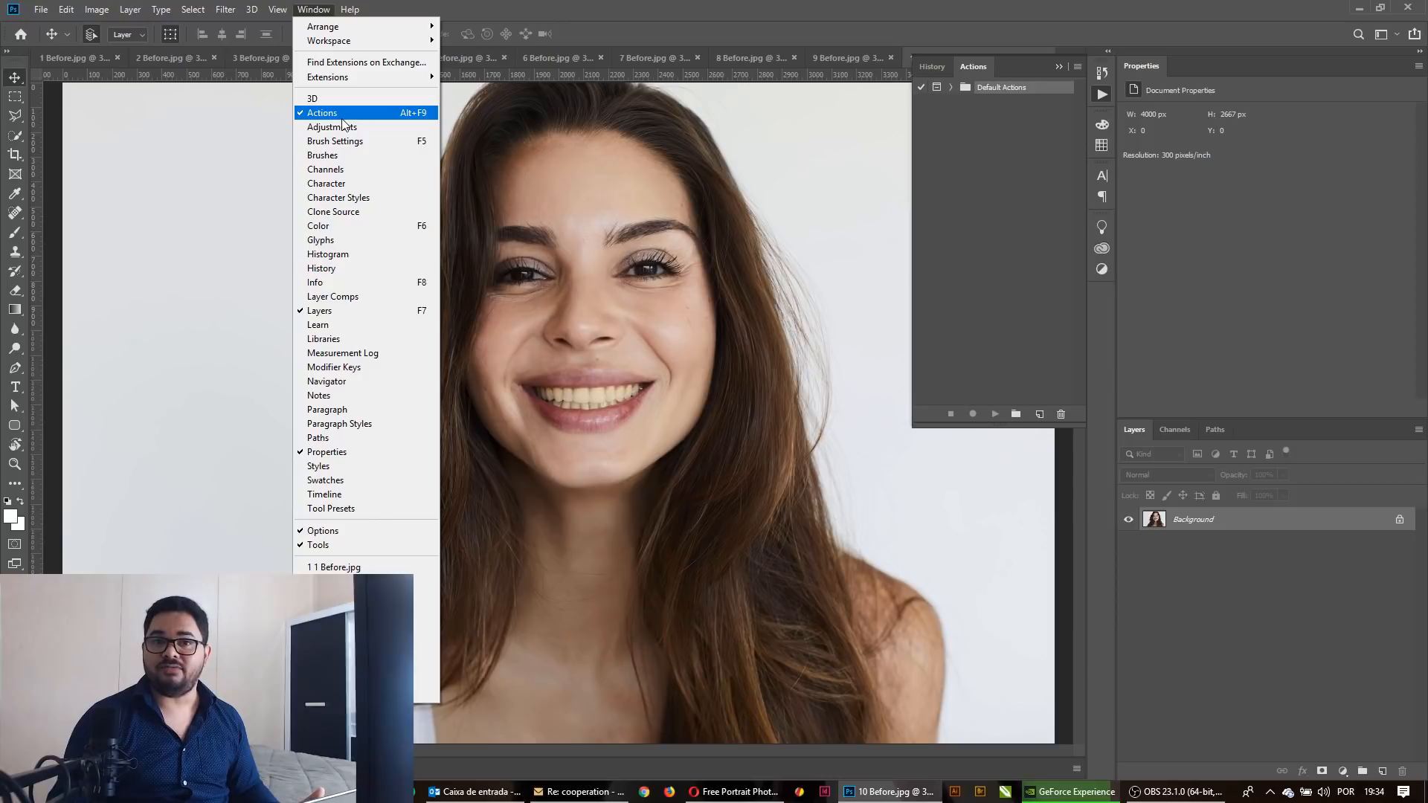
left_click(992, 123)
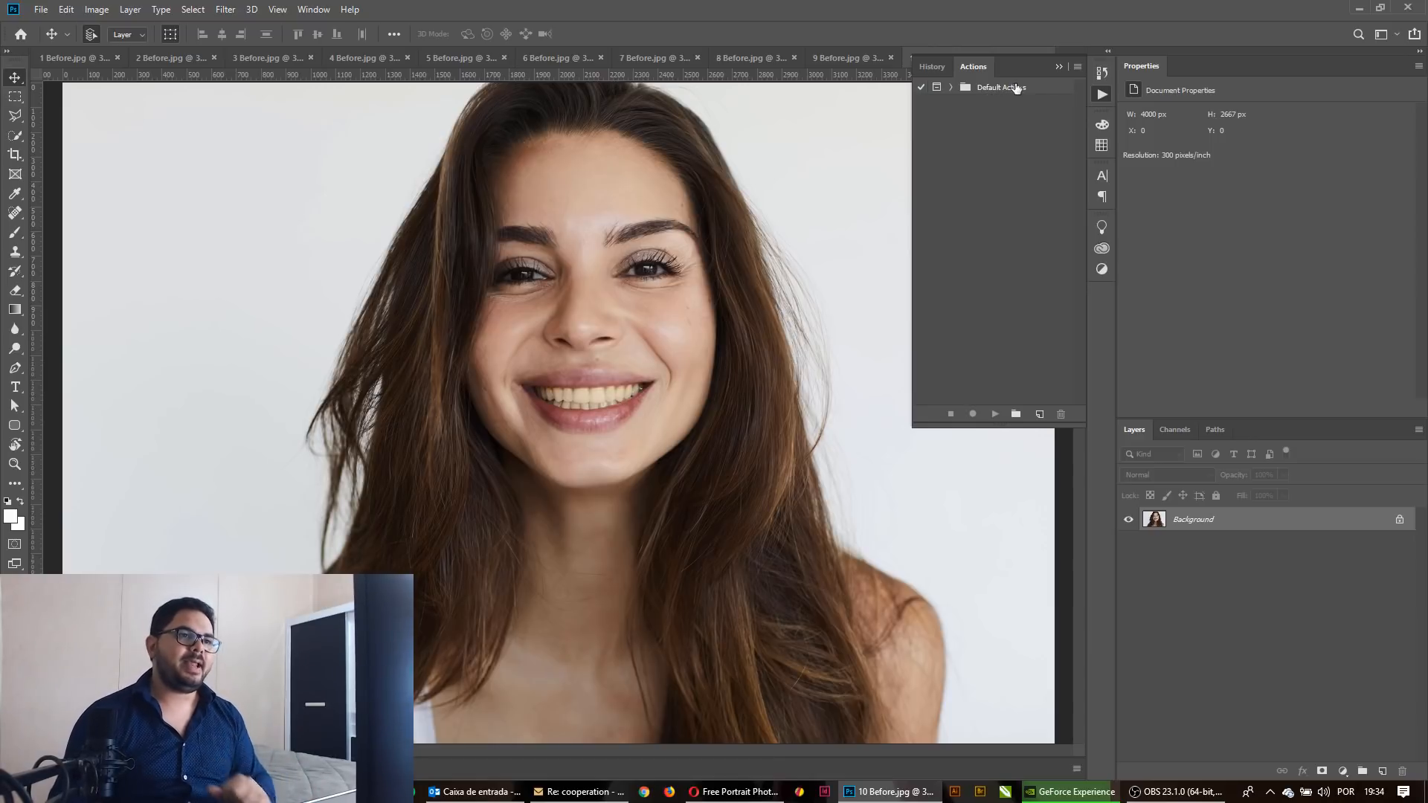
left_click(1077, 68)
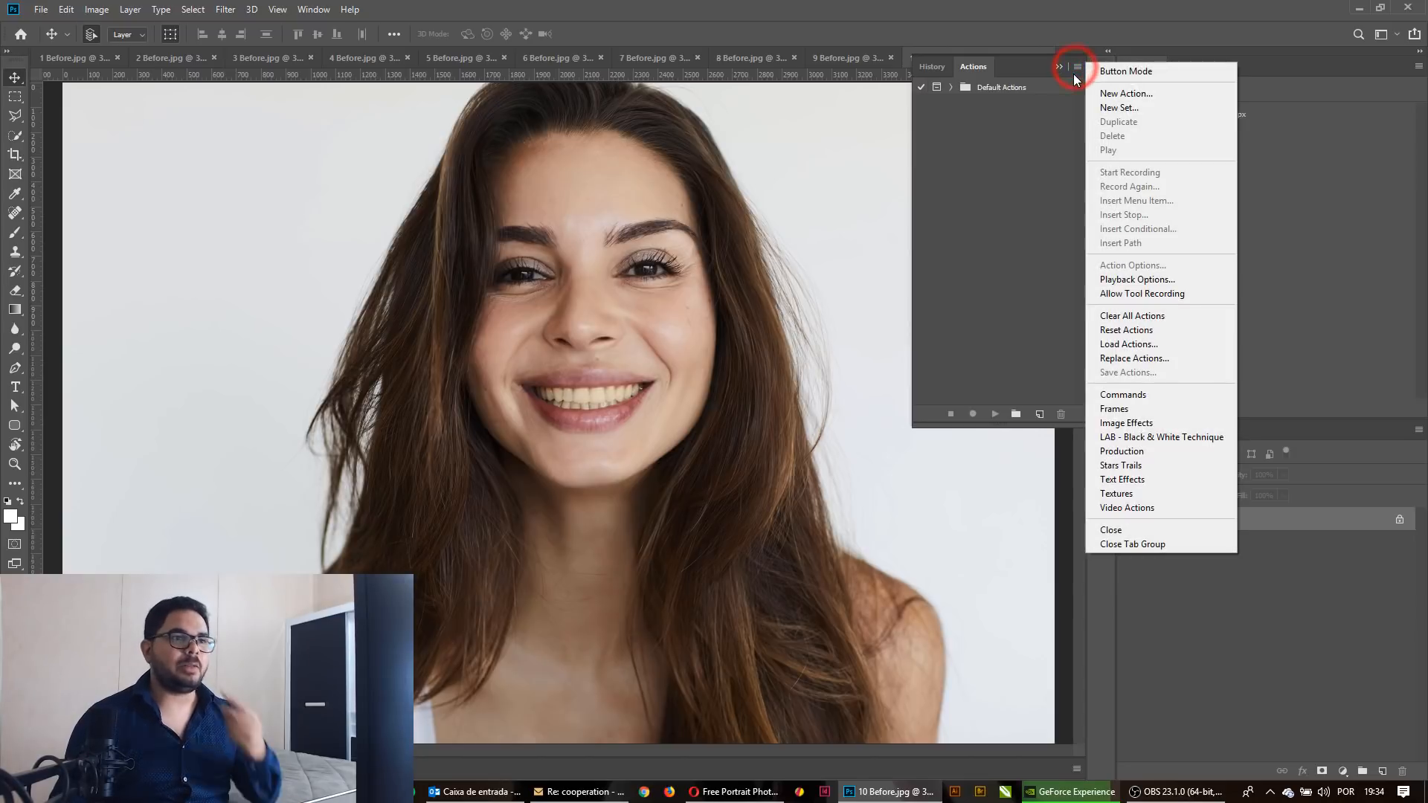
left_click(1151, 346)
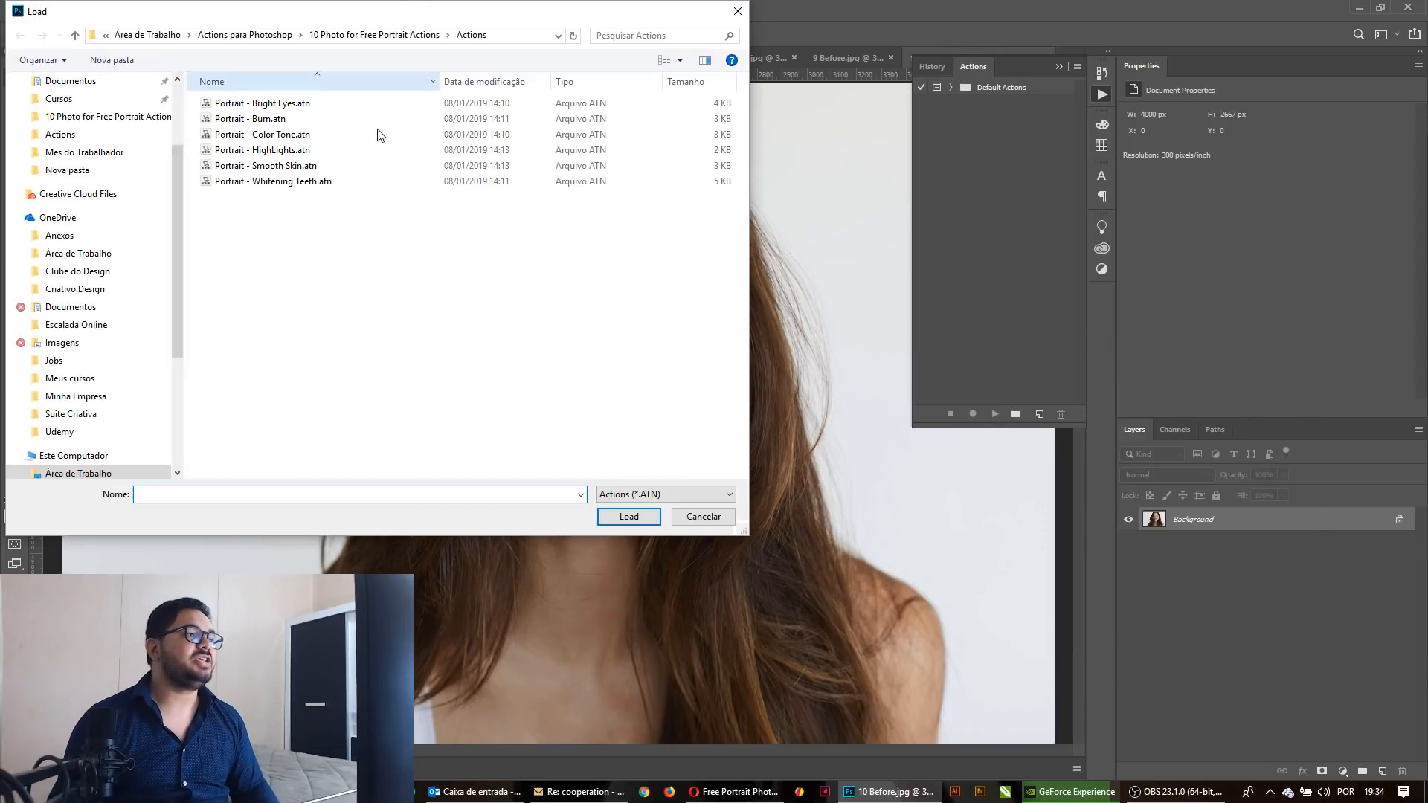
left_click(330, 182)
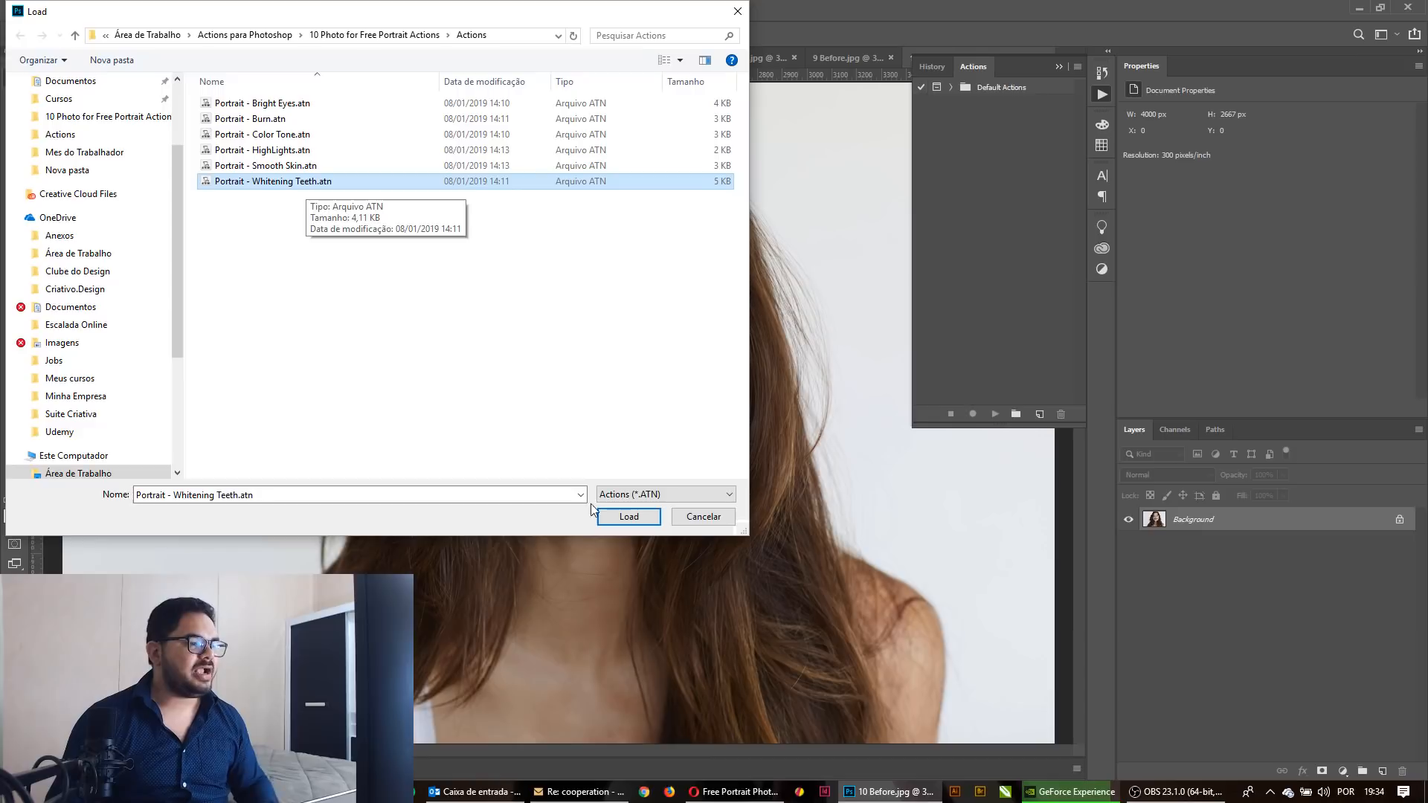
left_click(610, 513)
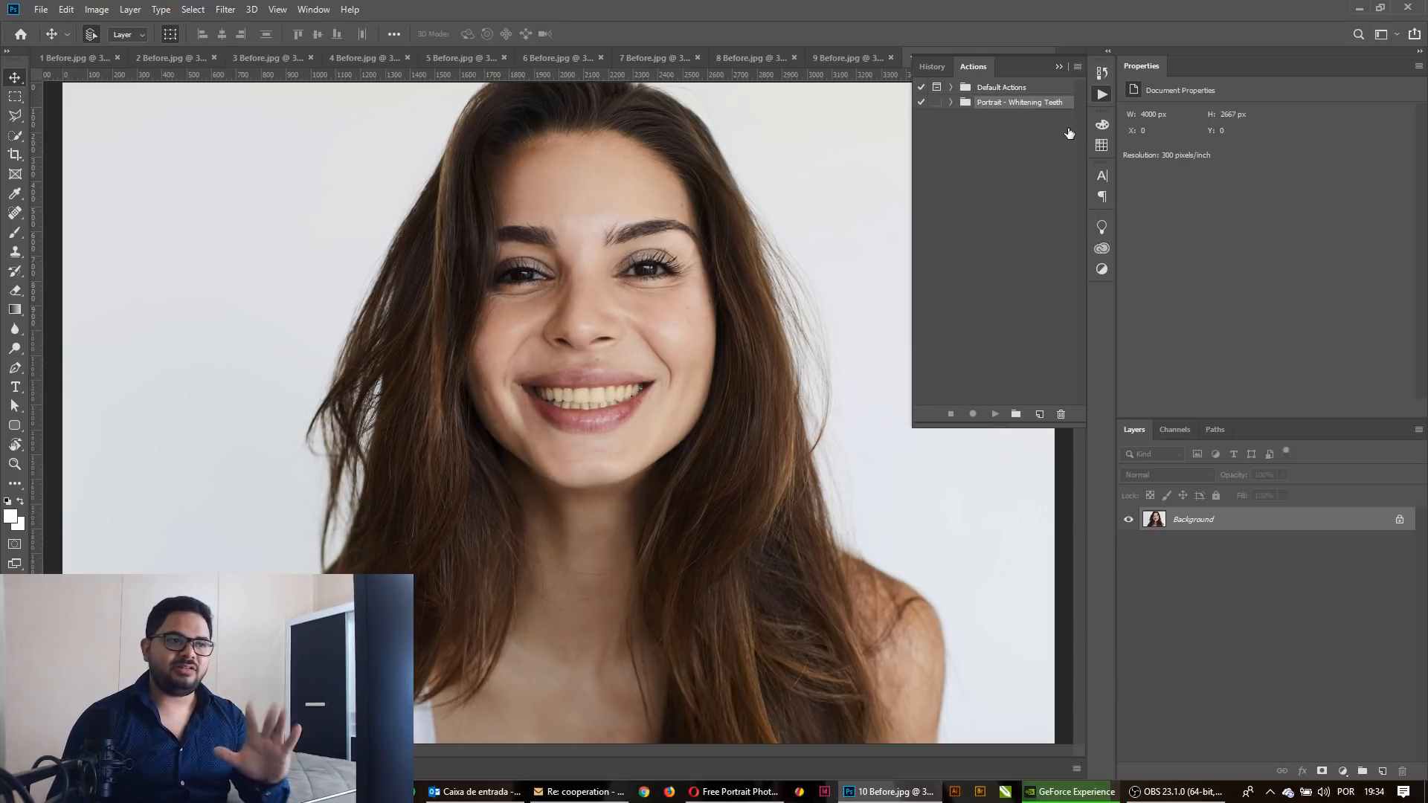
Expand the Portrait - Whitening Teeth set and play its Whitening Teeth action on the portrait.
left_click(951, 102)
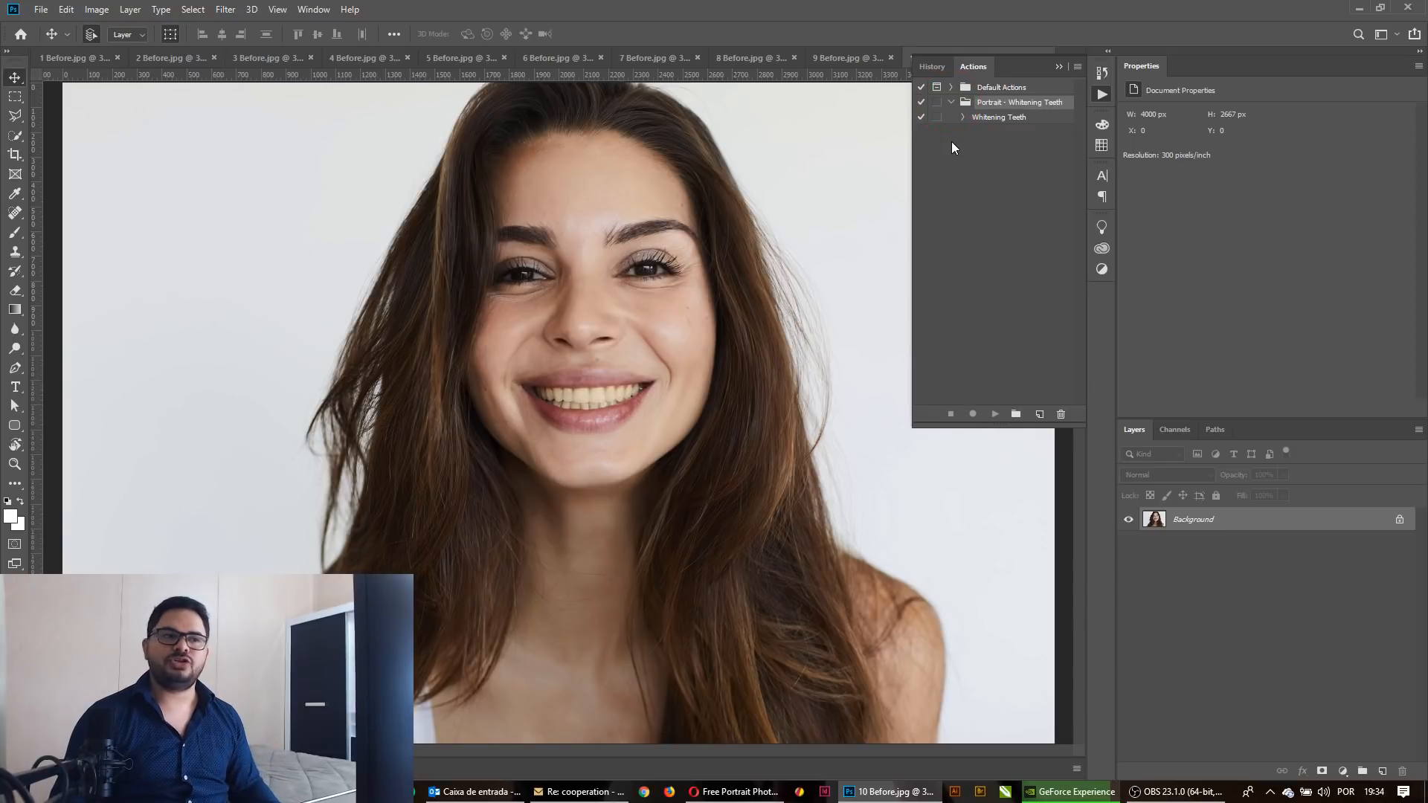
left_click(989, 119)
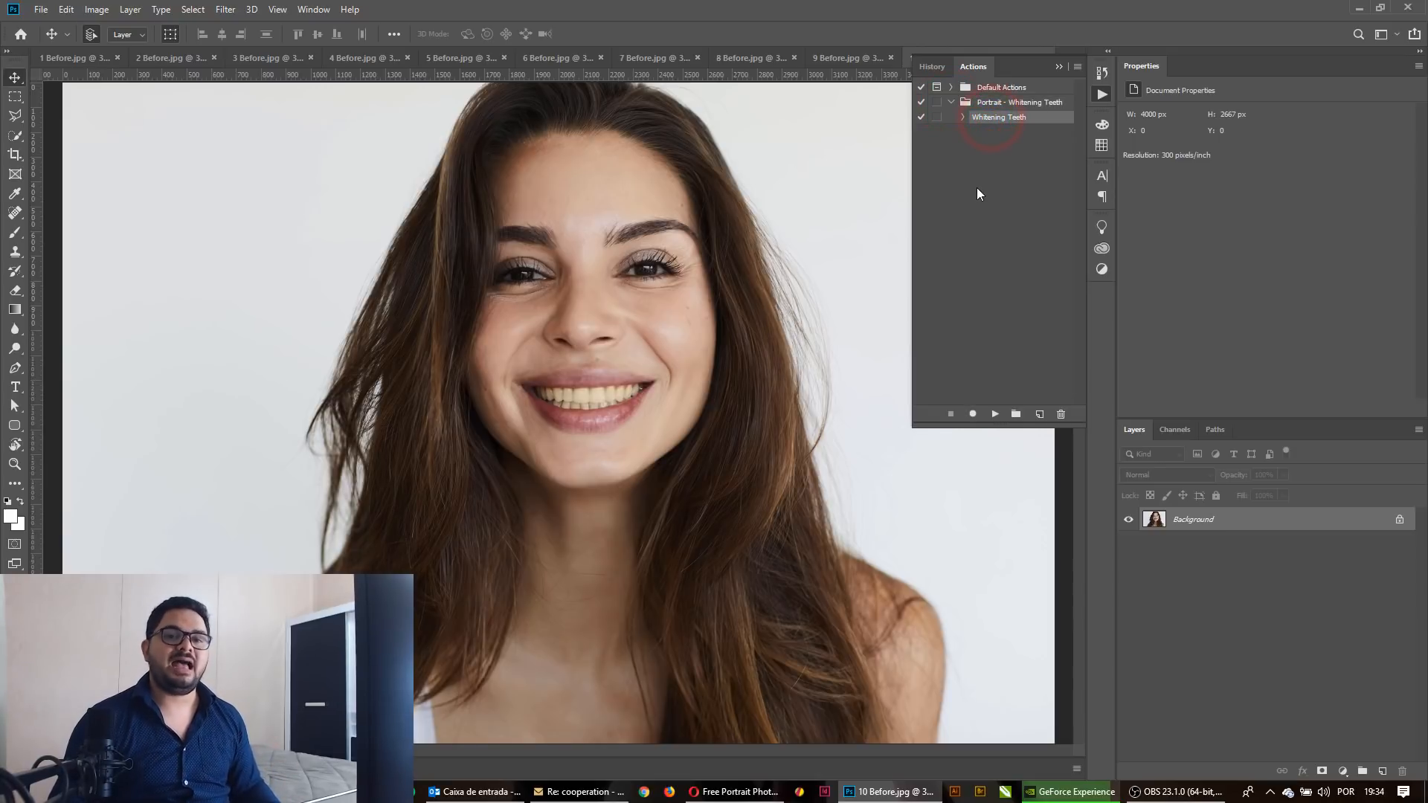
left_click(965, 117)
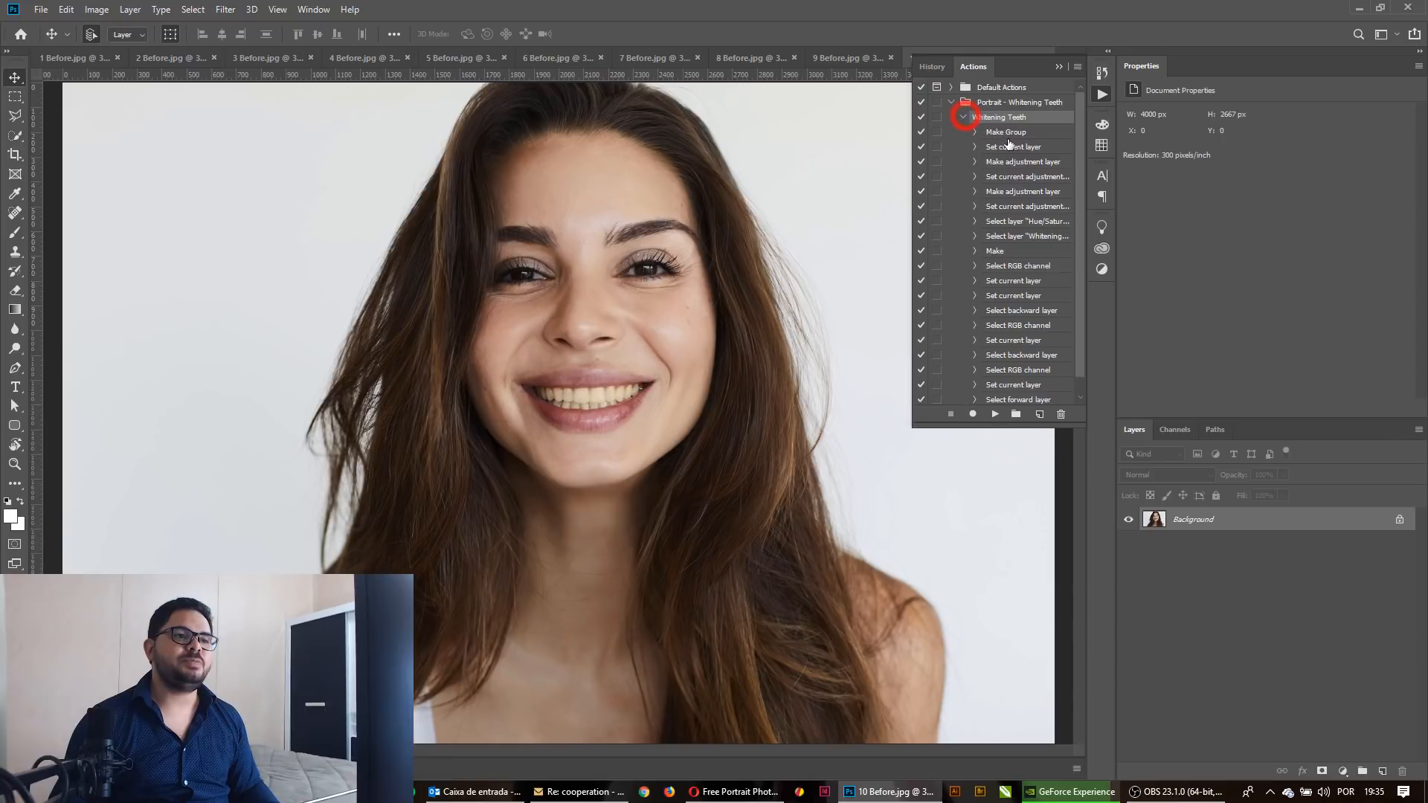
left_click(963, 119)
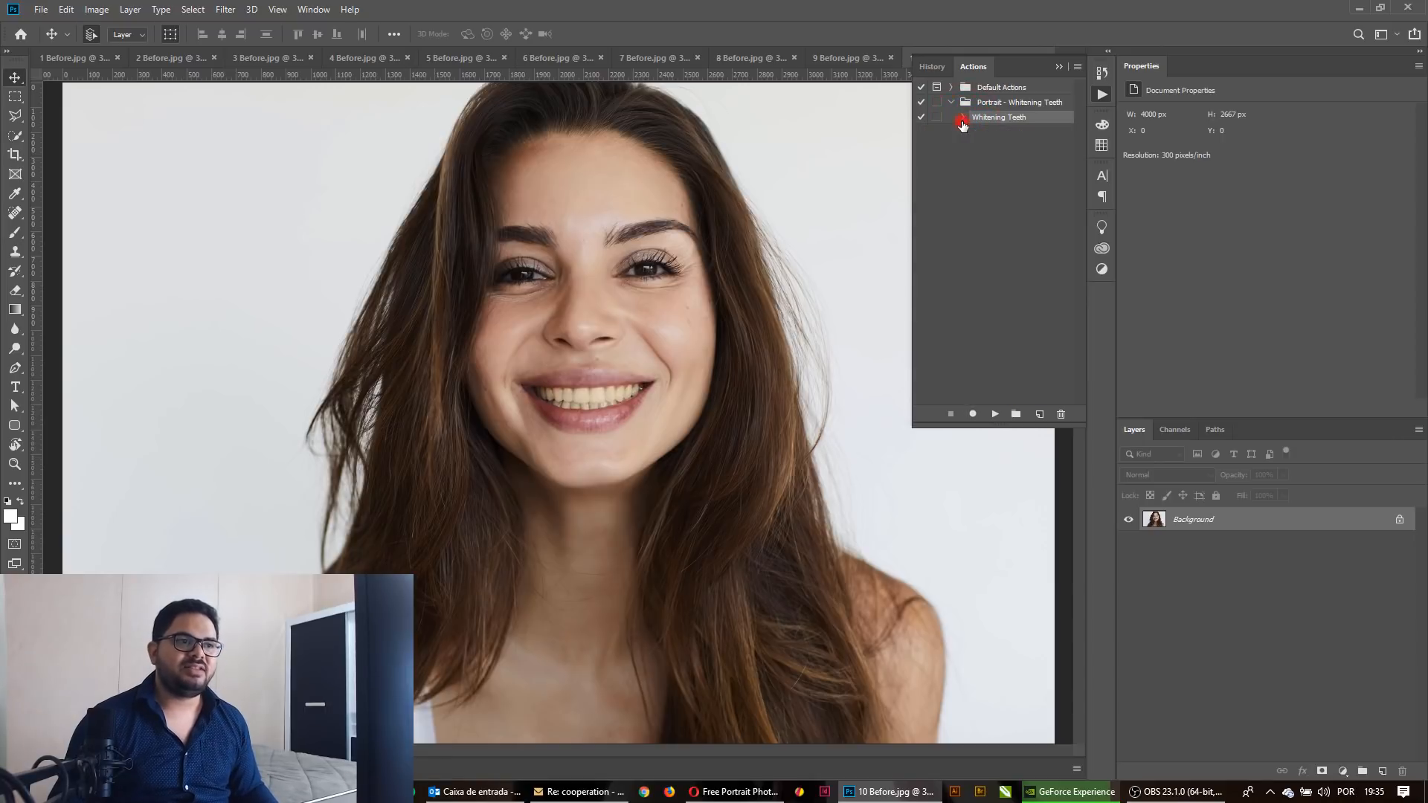
left_click(997, 120)
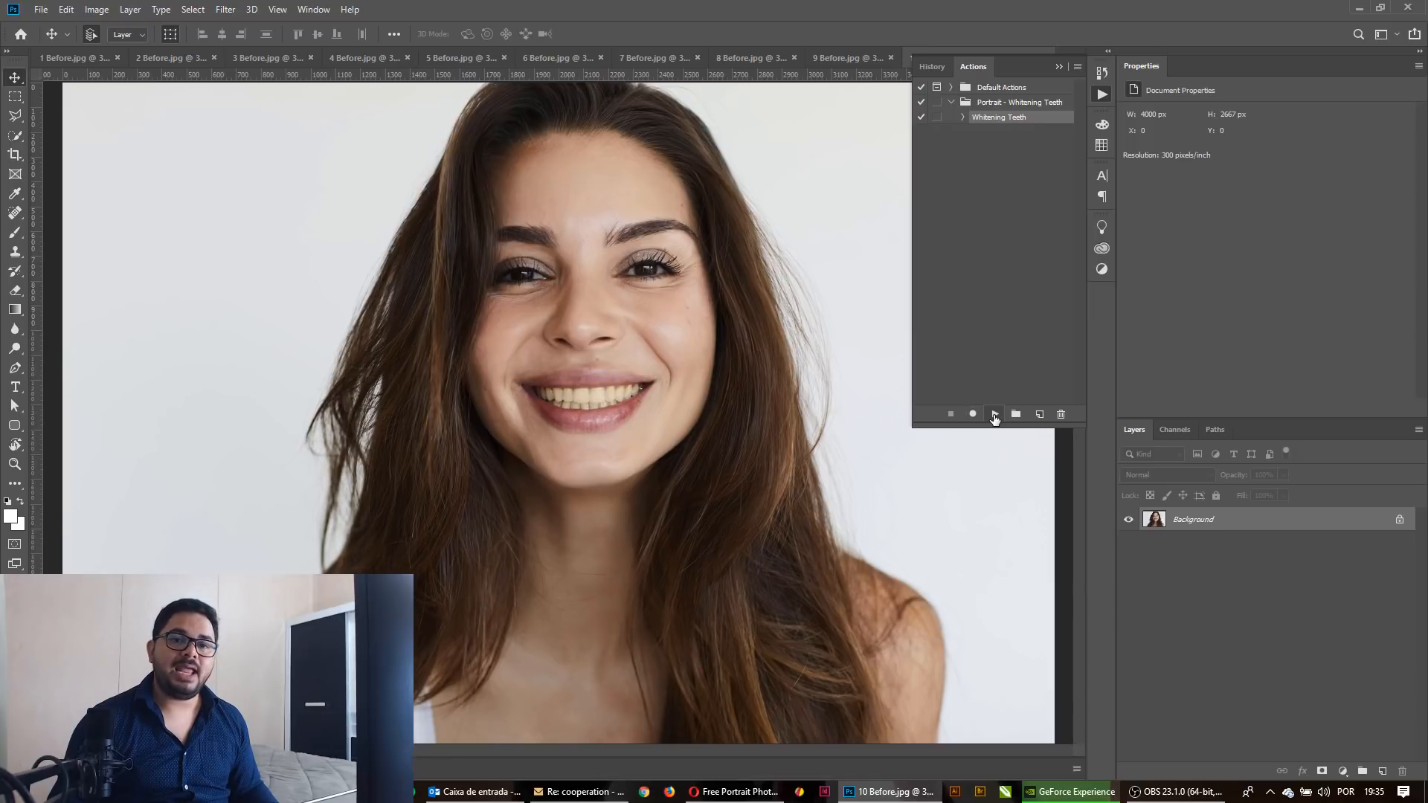
left_click(995, 415)
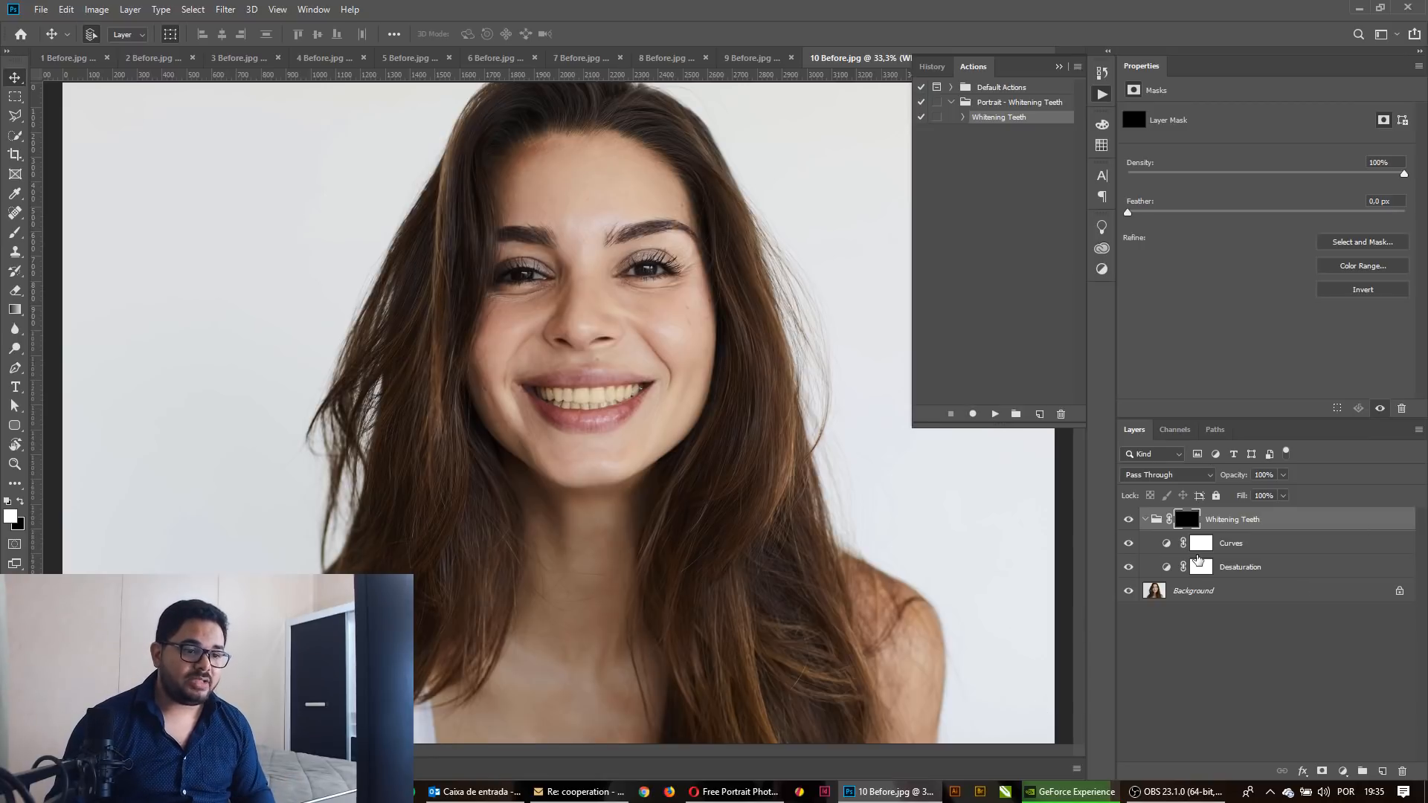
Review the Curves and Desaturation layers with their masks, finishing with the Whitening Teeth group's mask selected.
left_click(1269, 547)
left_click(1260, 566)
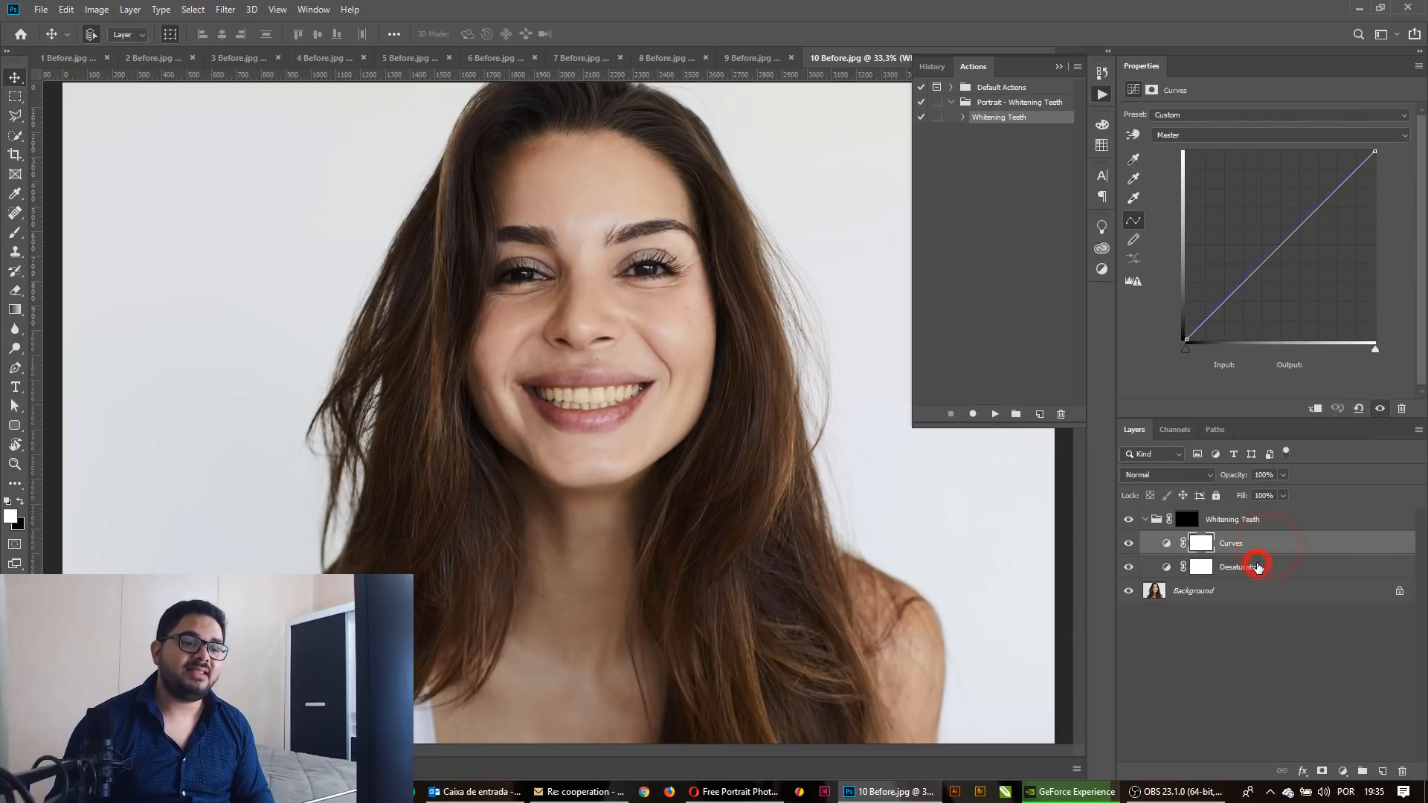
left_click(1247, 526)
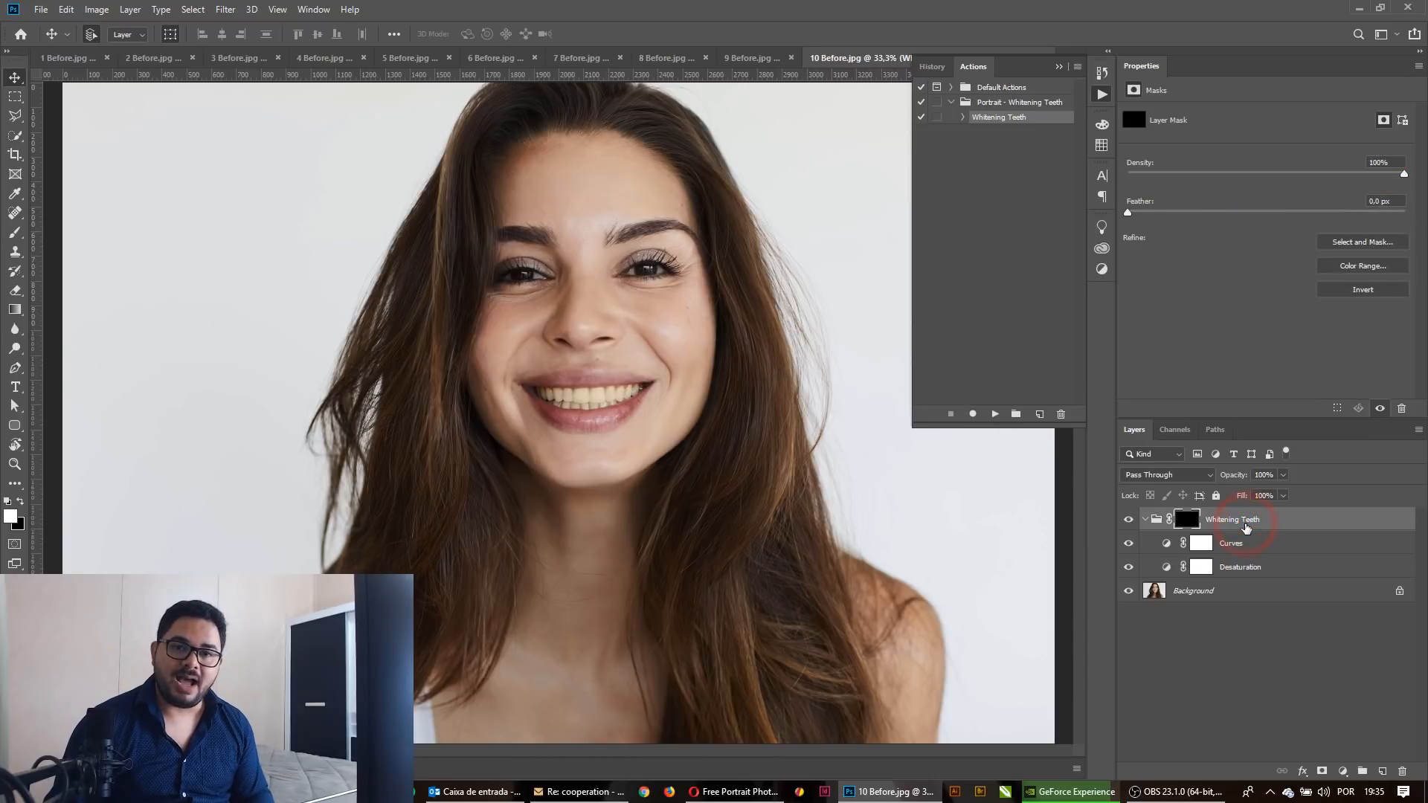
left_click(1200, 543)
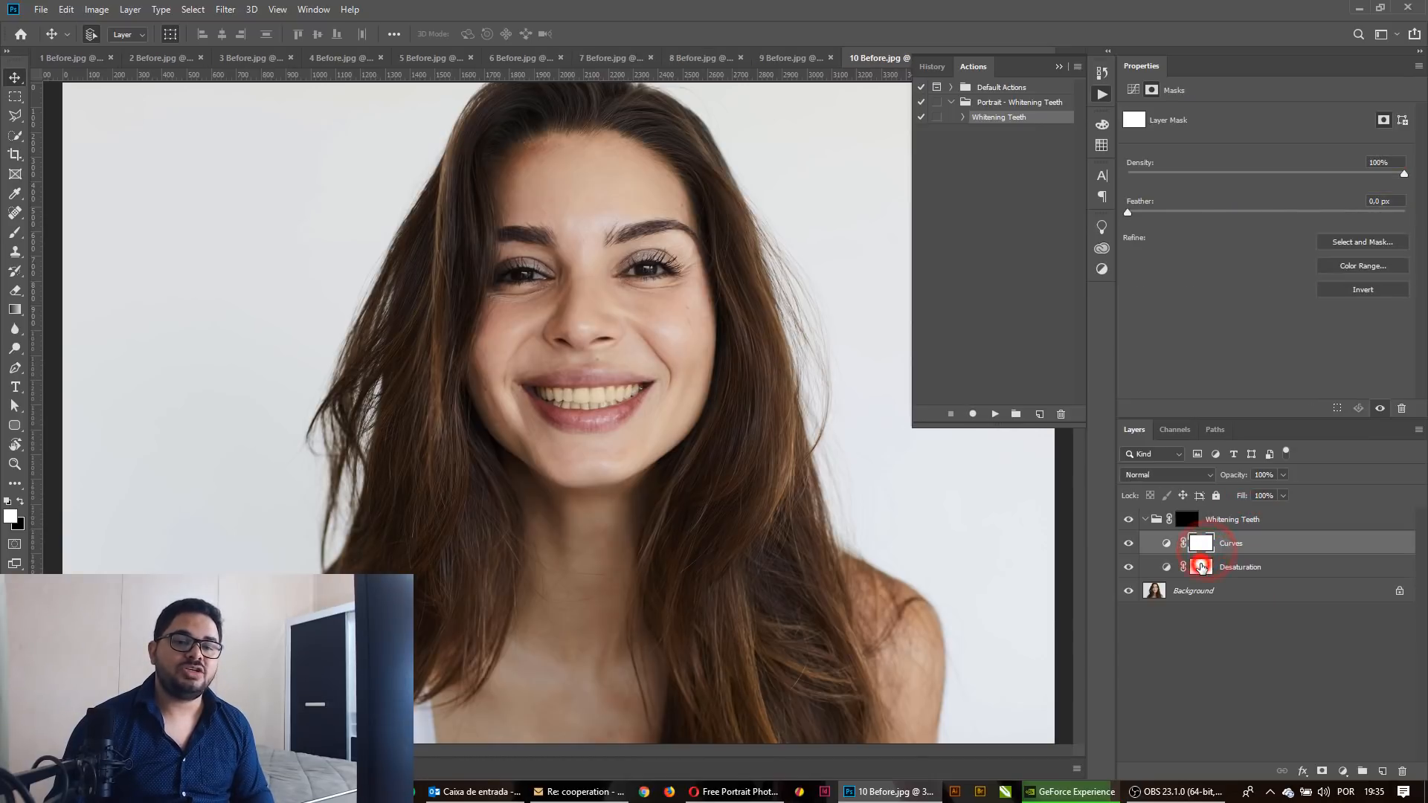
left_click(1200, 567)
left_click(1196, 519)
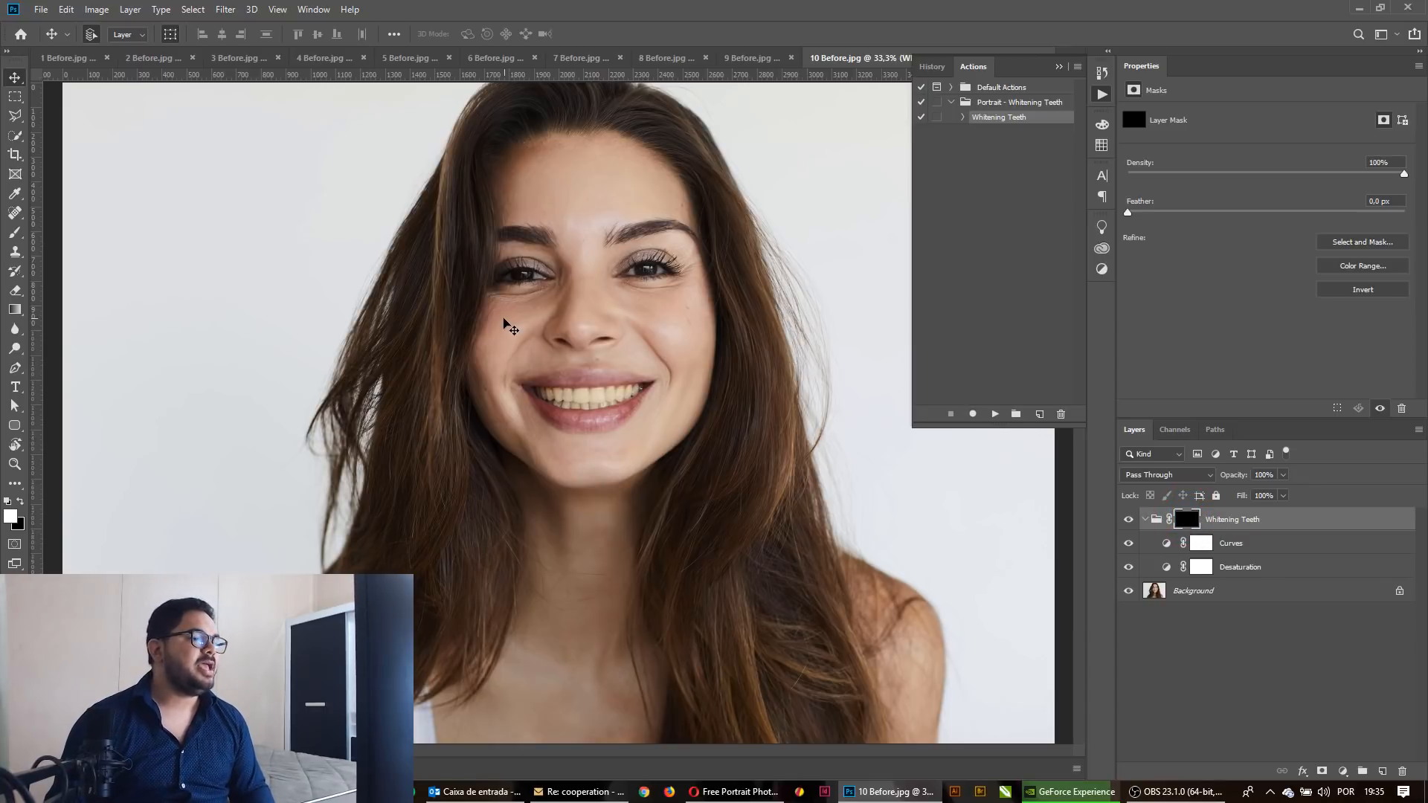
Paint white over the teeth on the Whitening Teeth group's mask with a size 64 brush at 100% opacity and flow.
key("b")
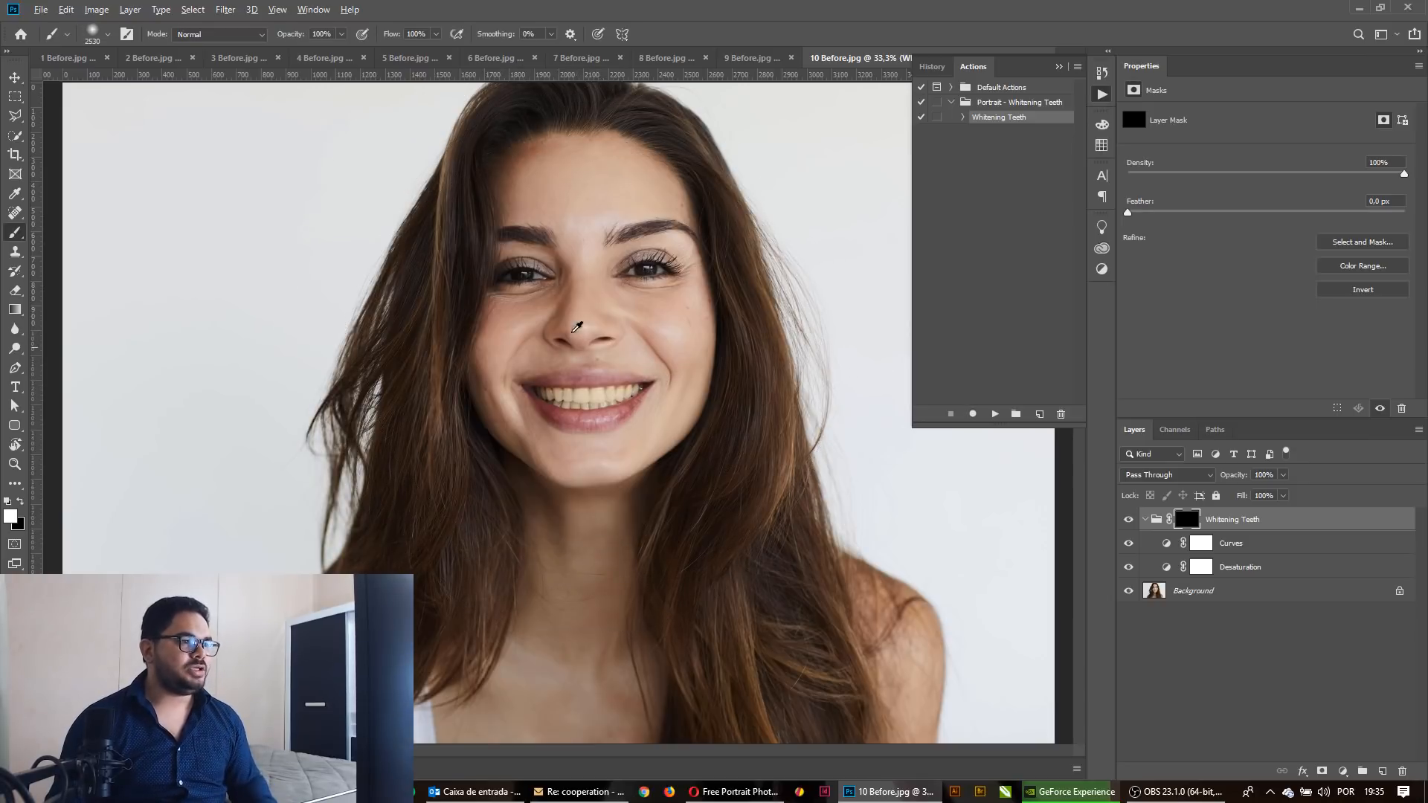
mouse_move(625, 295)
left_mouse_down()
mouse_move(533, 309)
mouse_move(342, 299)
mouse_move(342, 467)
mouse_move(320, 476)
left_mouse_up()
mouse_move(595, 378)
left_mouse_down()
mouse_move(648, 484)
mouse_move(635, 455)
left_mouse_up()
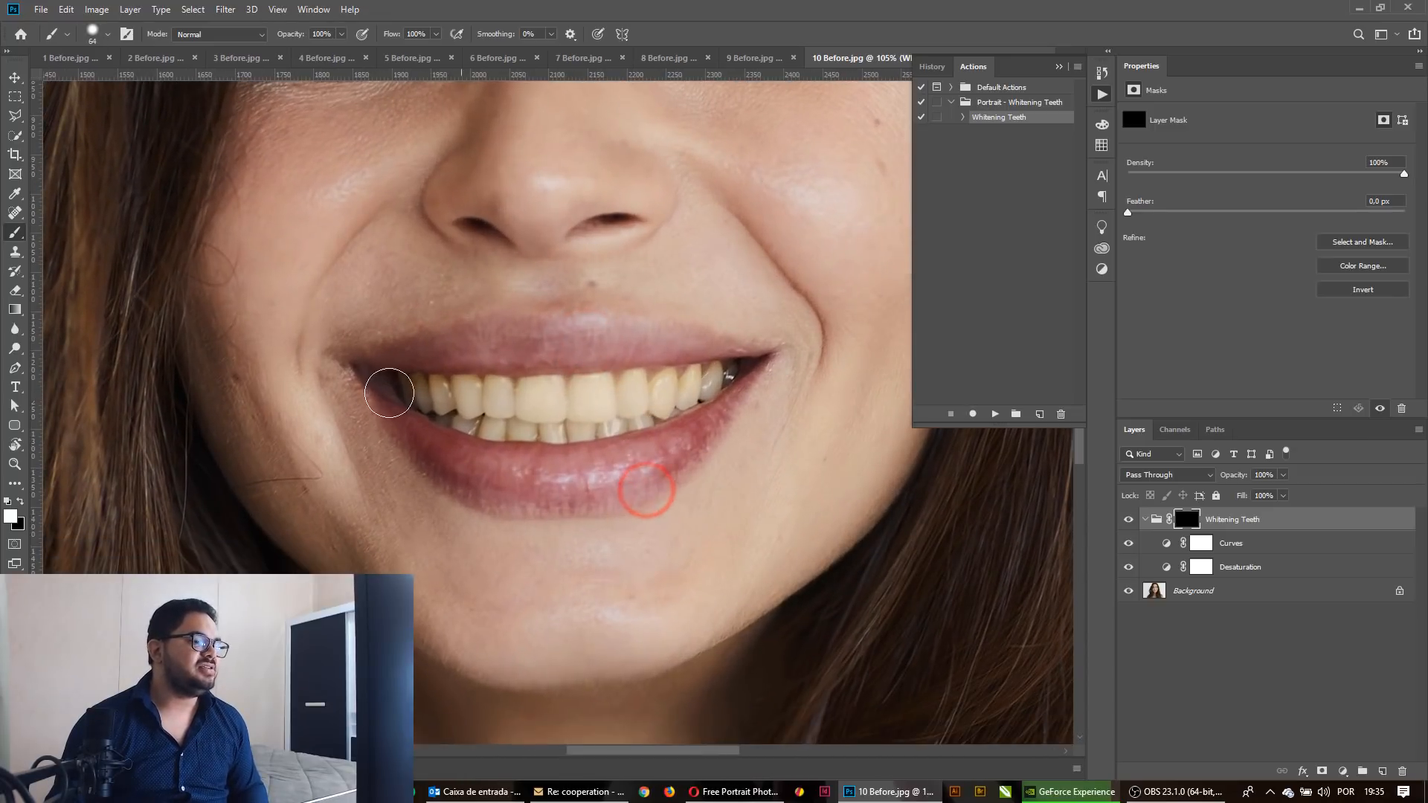
left_click(290, 36)
left_click(388, 35)
mouse_move(476, 402)
left_mouse_down()
mouse_move(589, 394)
mouse_move(412, 389)
mouse_move(449, 407)
mouse_move(554, 413)
mouse_move(492, 420)
mouse_move(528, 424)
mouse_move(614, 415)
mouse_move(575, 414)
mouse_move(679, 395)
mouse_move(613, 400)
mouse_move(724, 370)
mouse_move(587, 413)
mouse_move(664, 381)
mouse_move(544, 389)
mouse_move(600, 385)
left_mouse_up()
left_click(726, 368)
left_click_drag(655, 380, 737, 372)
left_click_drag(698, 379, 549, 403)
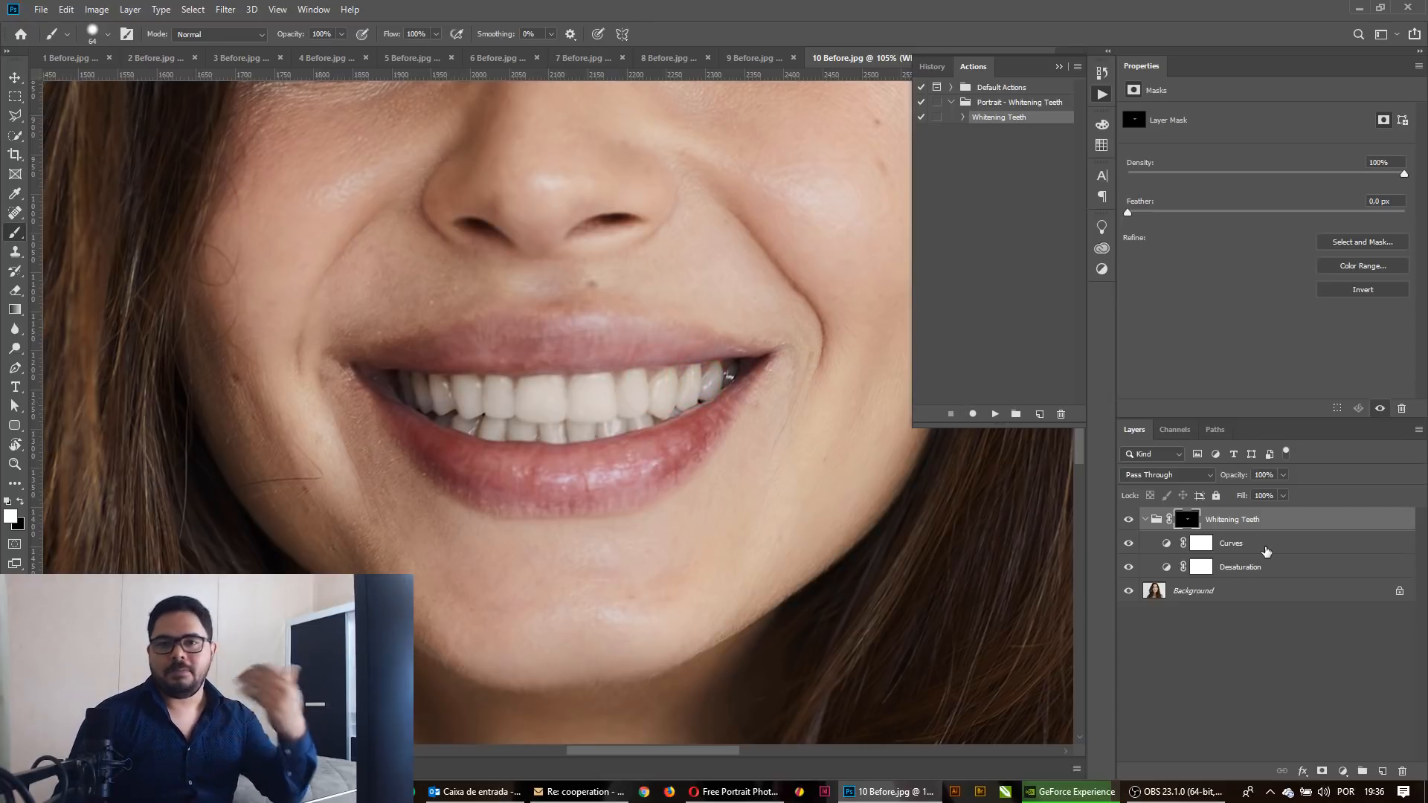
Inspect the Desaturation and Curves adjustment layers inside the Whitening Teeth group.
left_click(1256, 568)
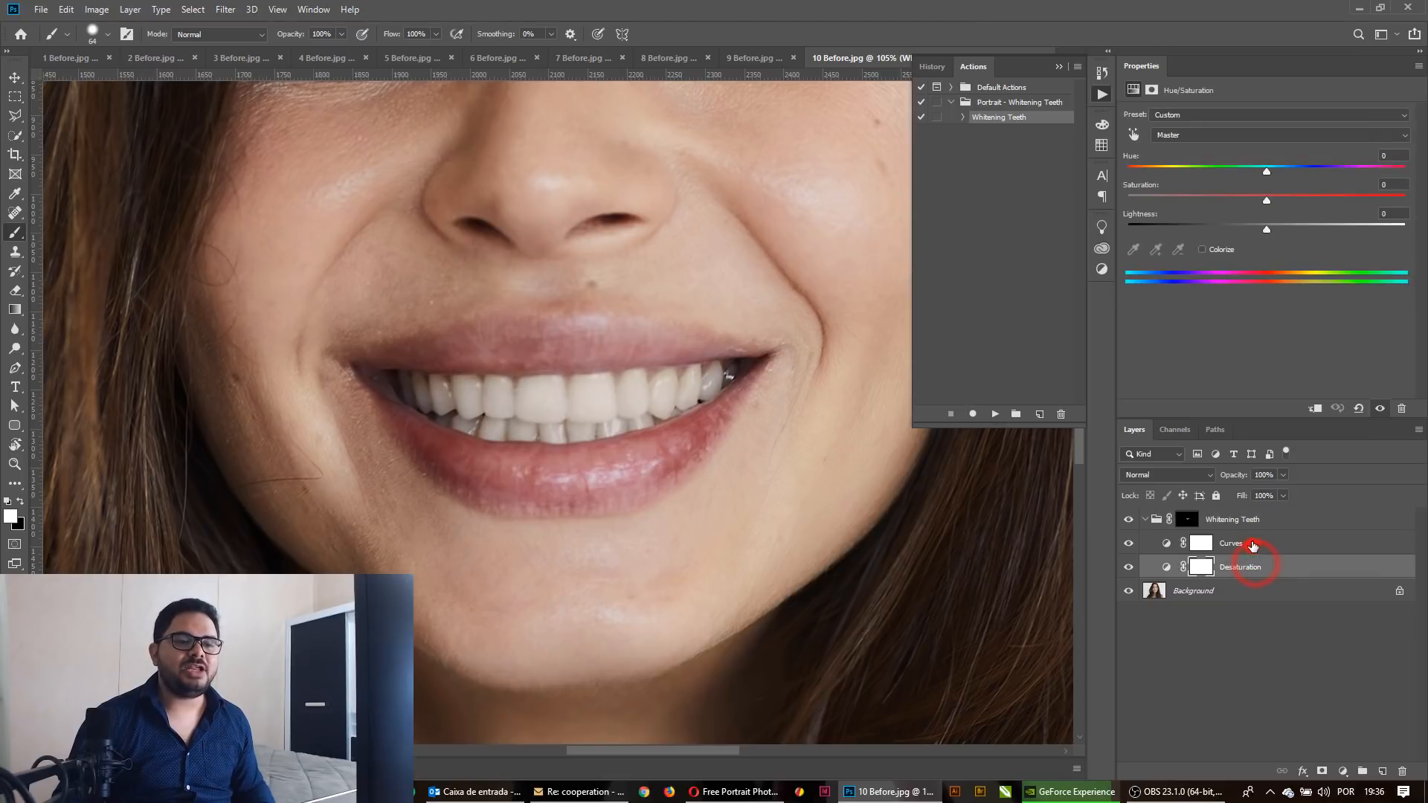
left_click(1246, 545)
left_click(1245, 521)
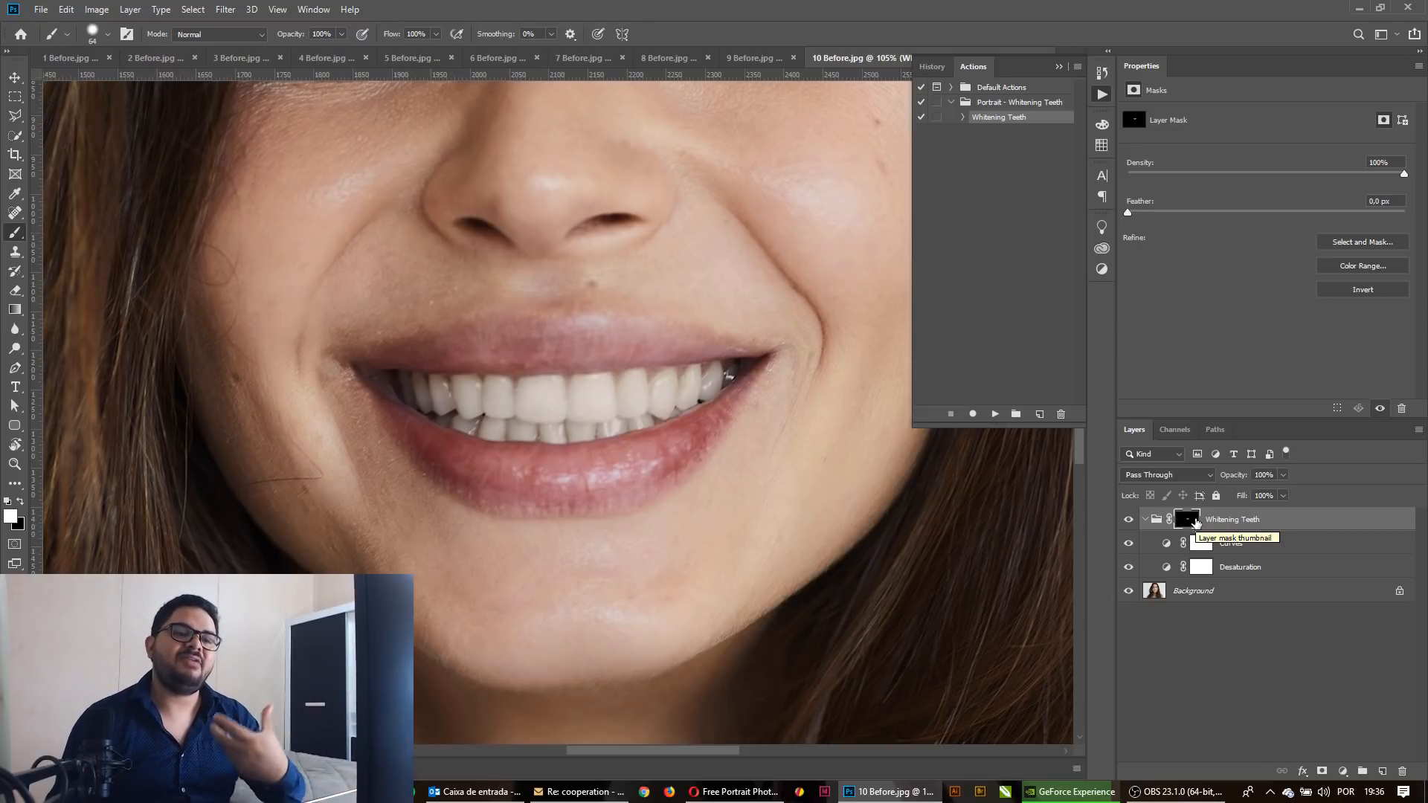
left_click(1259, 555)
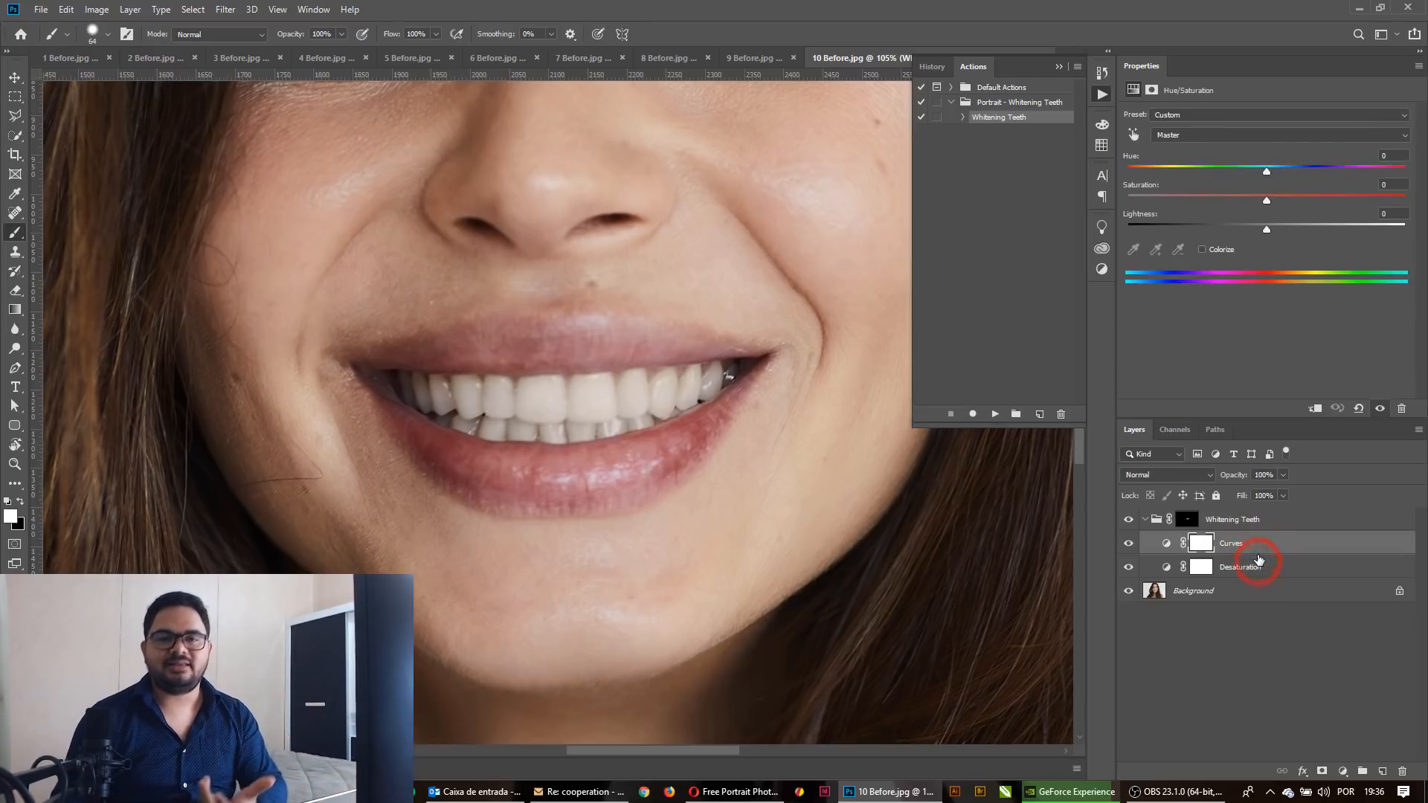
Reselect the Whitening Teeth group's mask and dab white over the middle and outer upper teeth.
left_click(1187, 519)
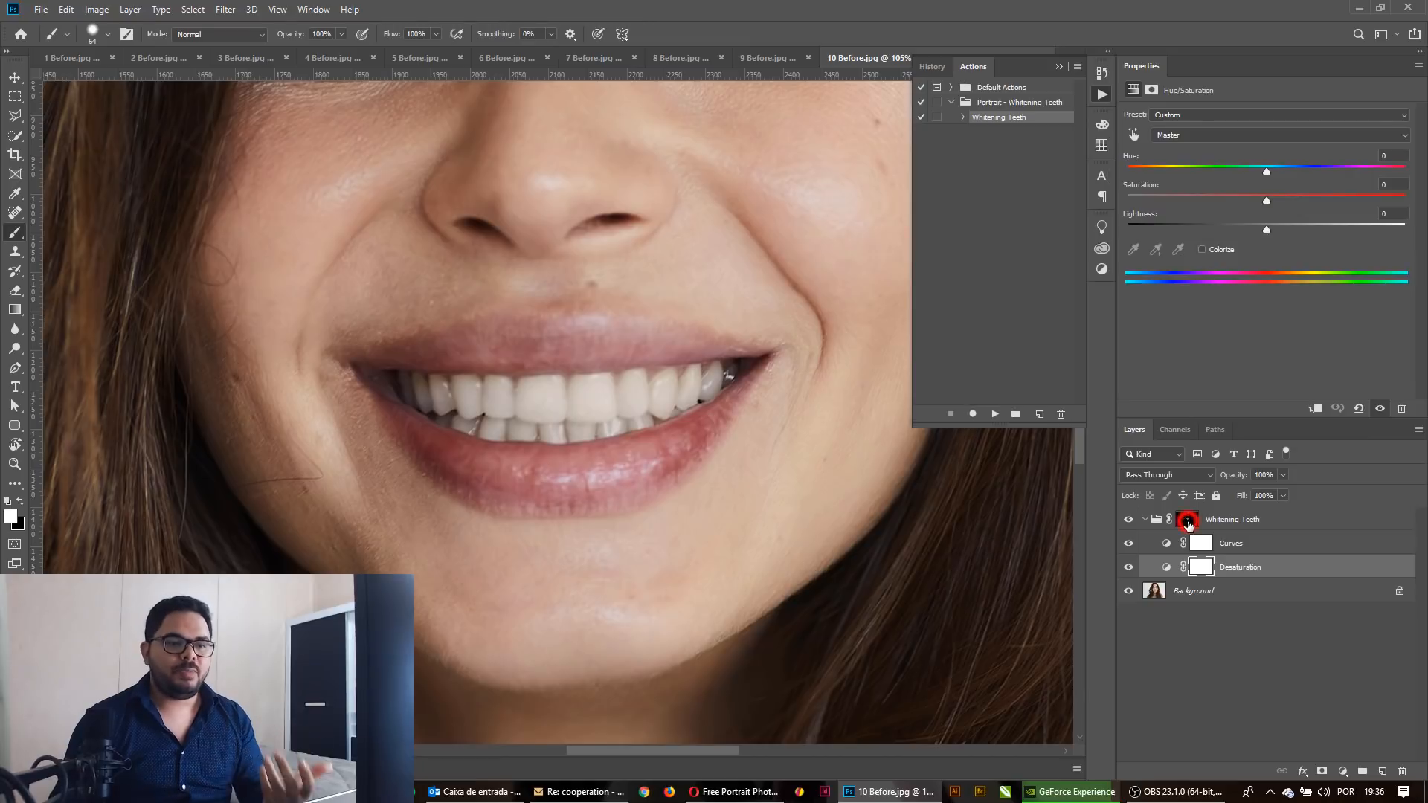
left_click(583, 389)
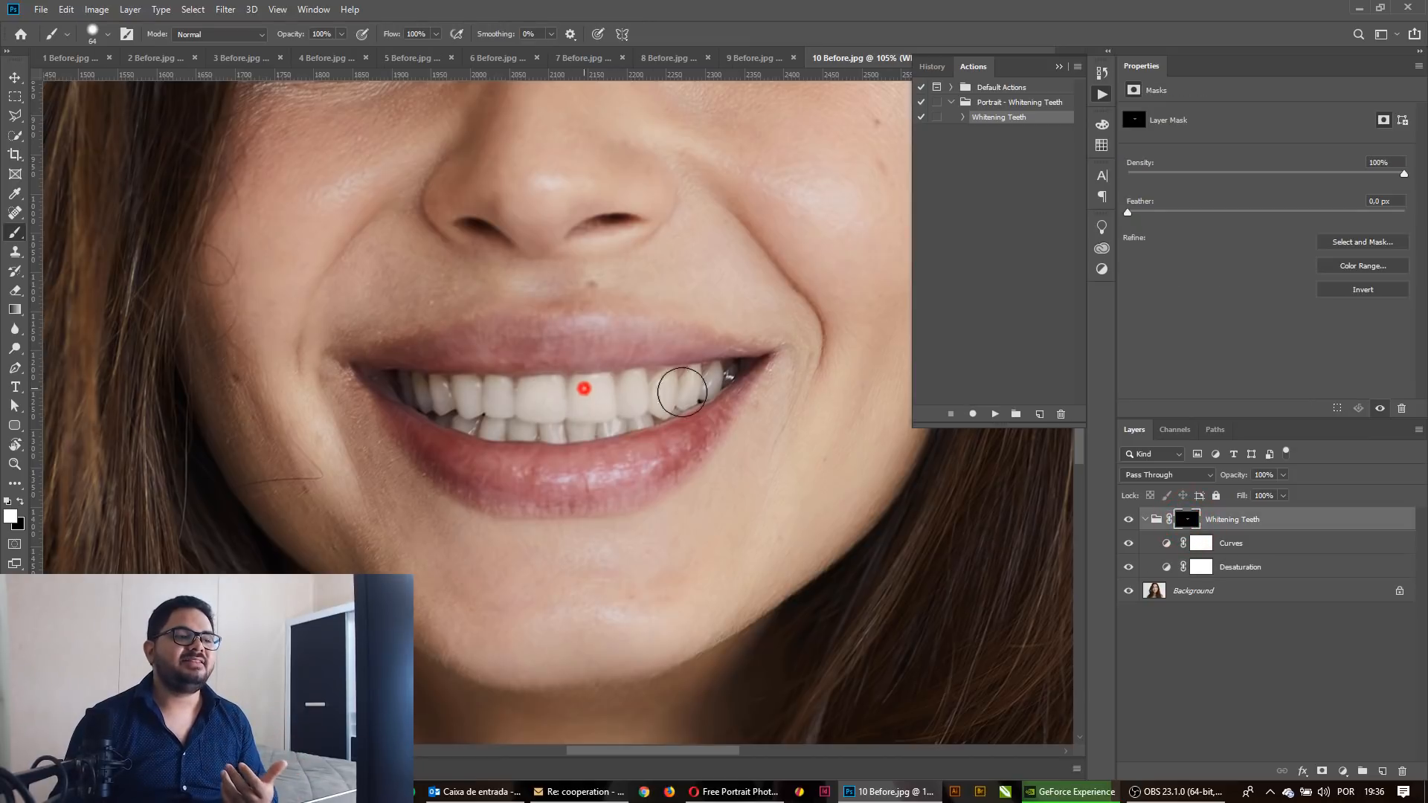
left_click(727, 374)
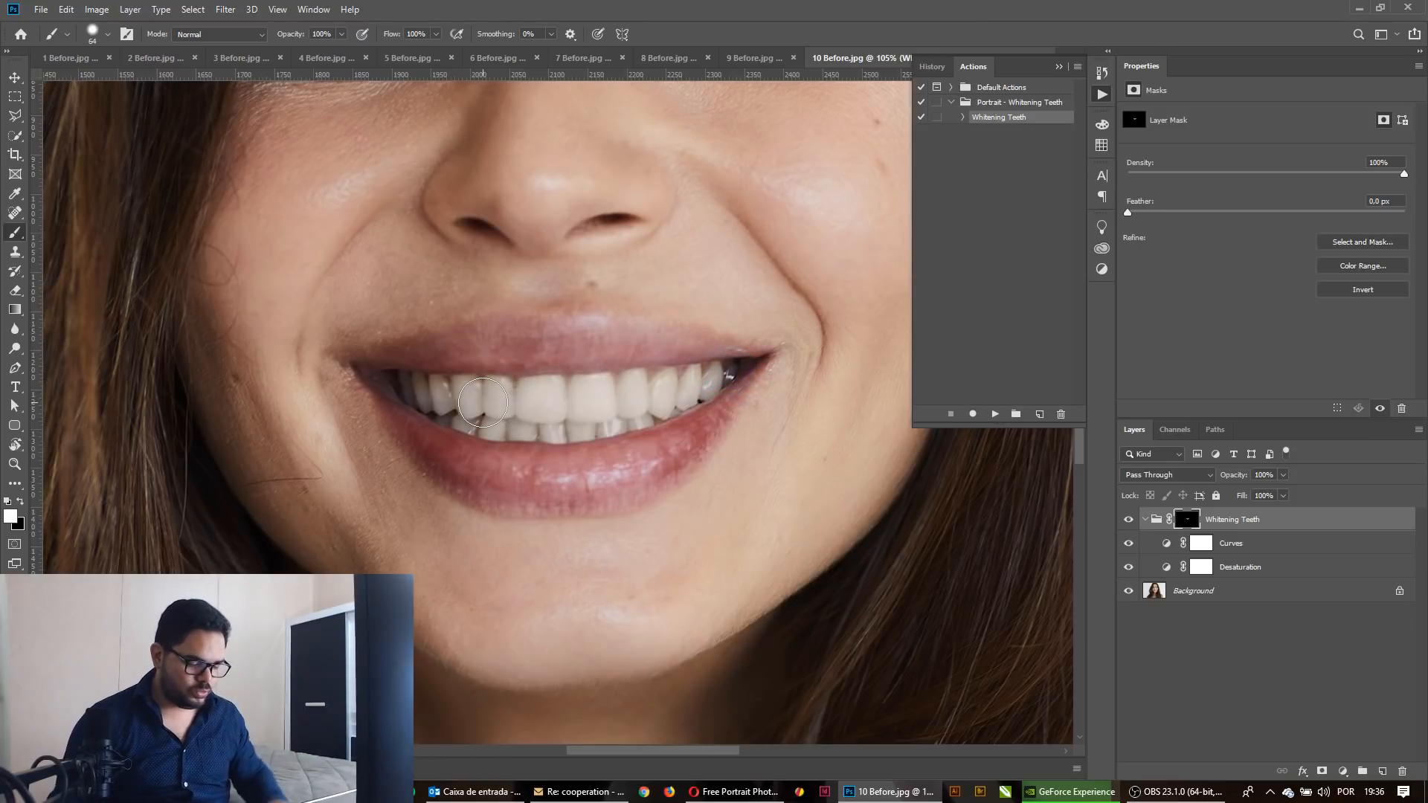
Compare the whole portrait with and without the Whitening Teeth group by hiding and showing the group.
key("ctrl+0")
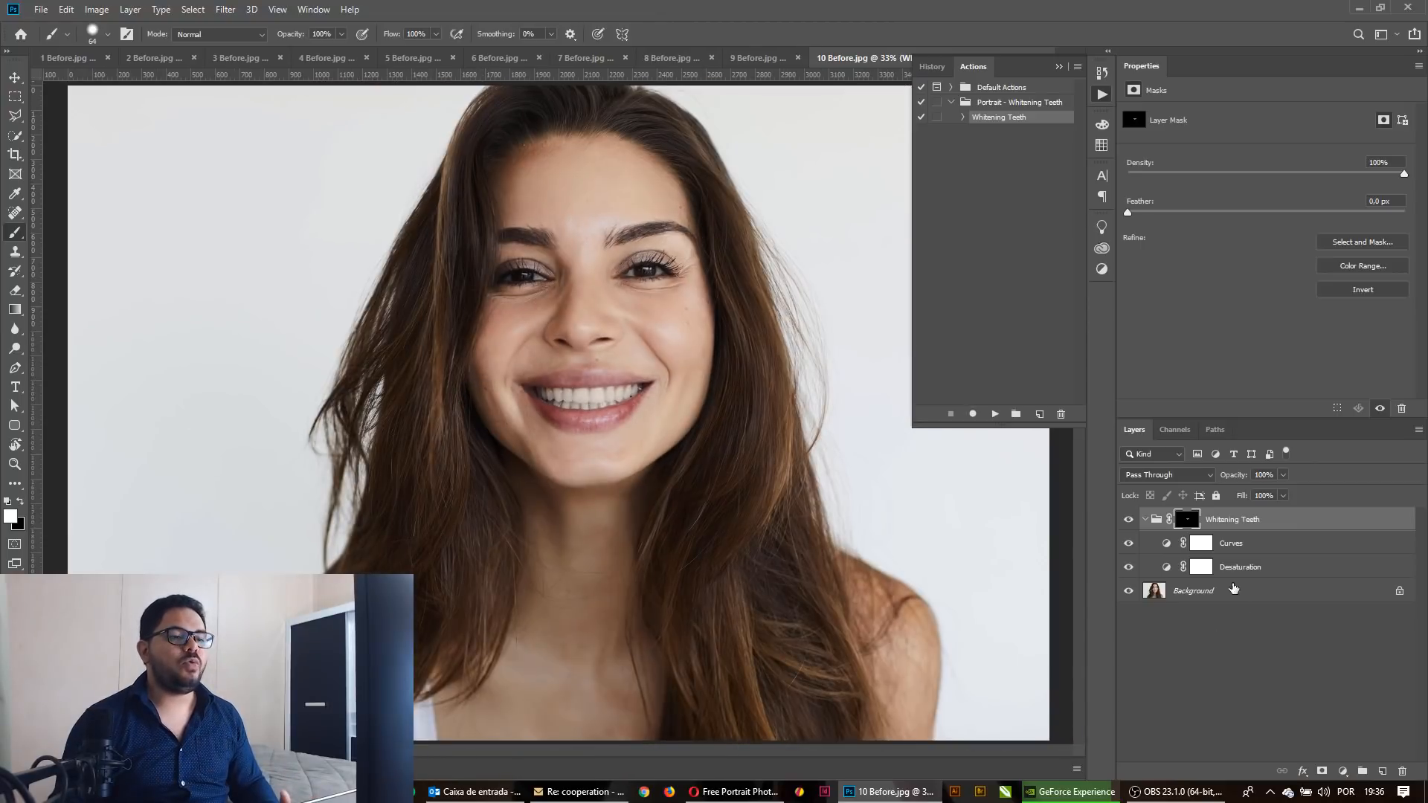
left_click(1126, 519)
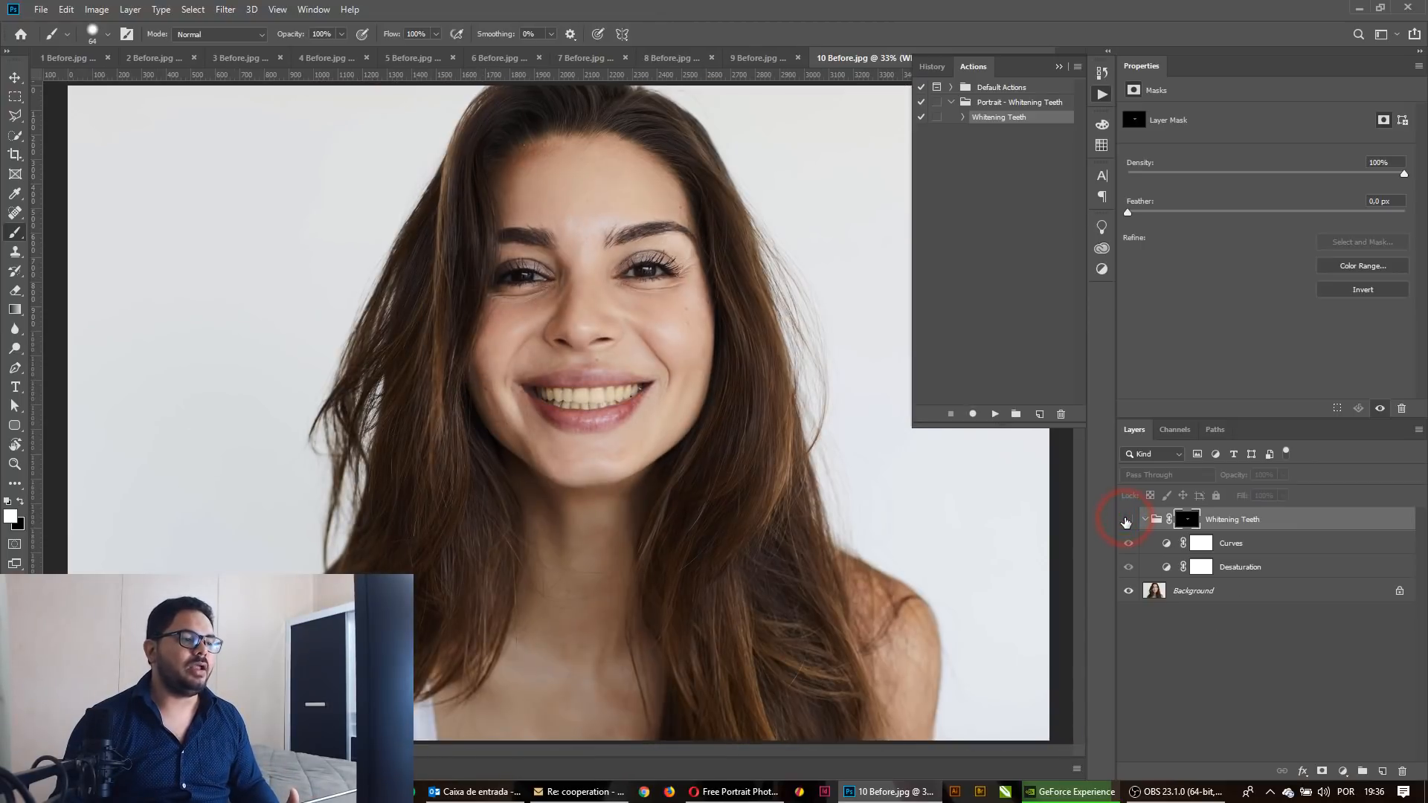
left_click(1127, 521)
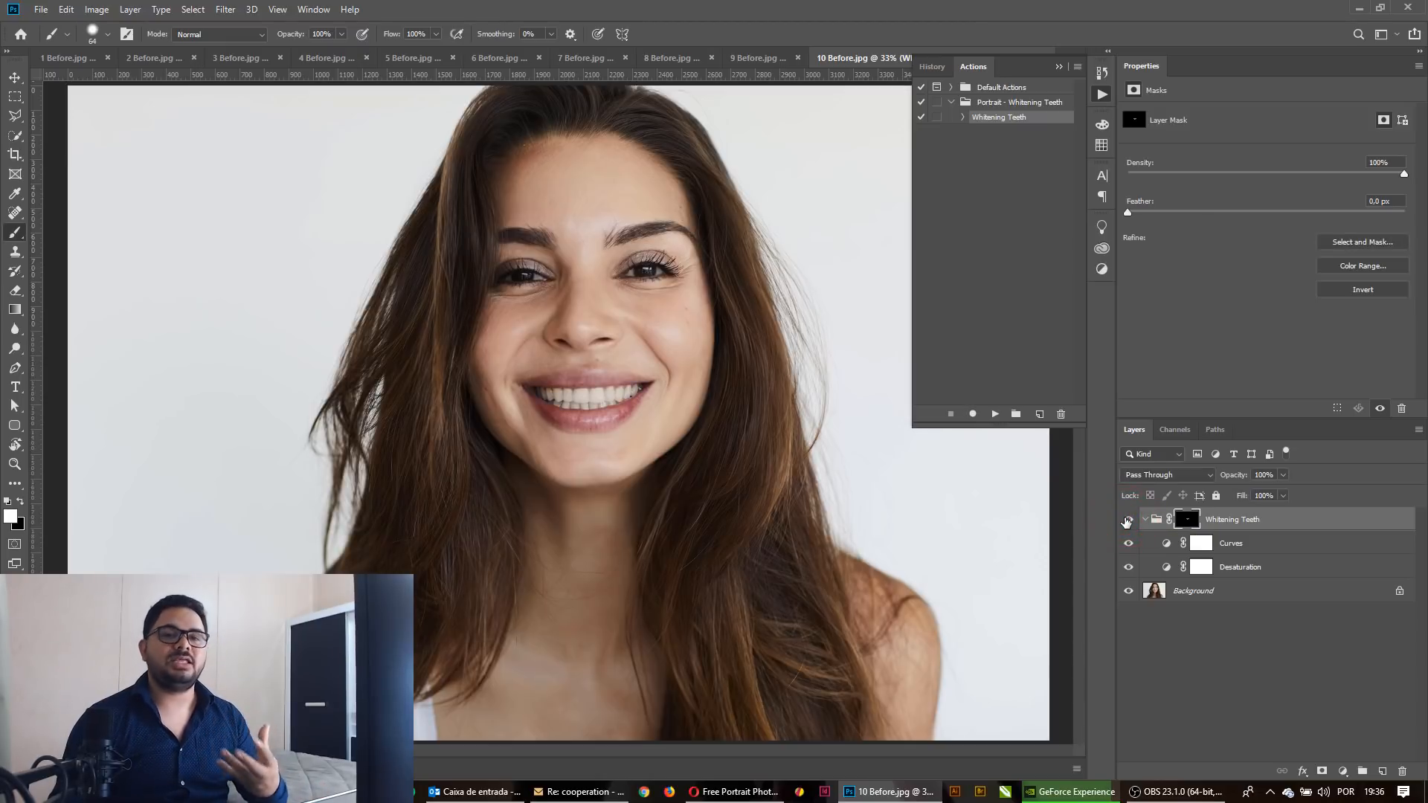
Collapse the Portrait - Whitening Teeth action set and load the action file Portrait - Bright Eyes.atn.
left_click(951, 103)
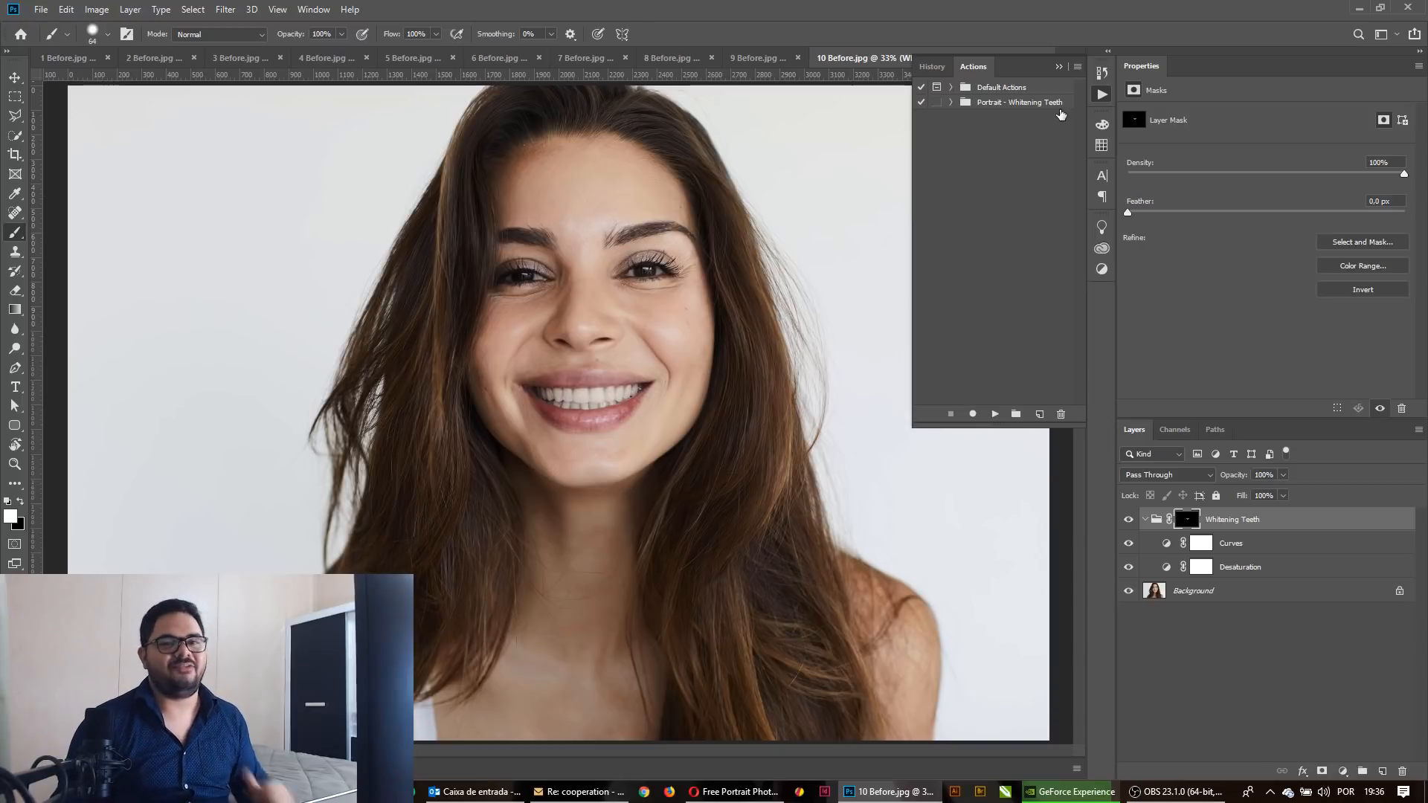
left_click(1078, 66)
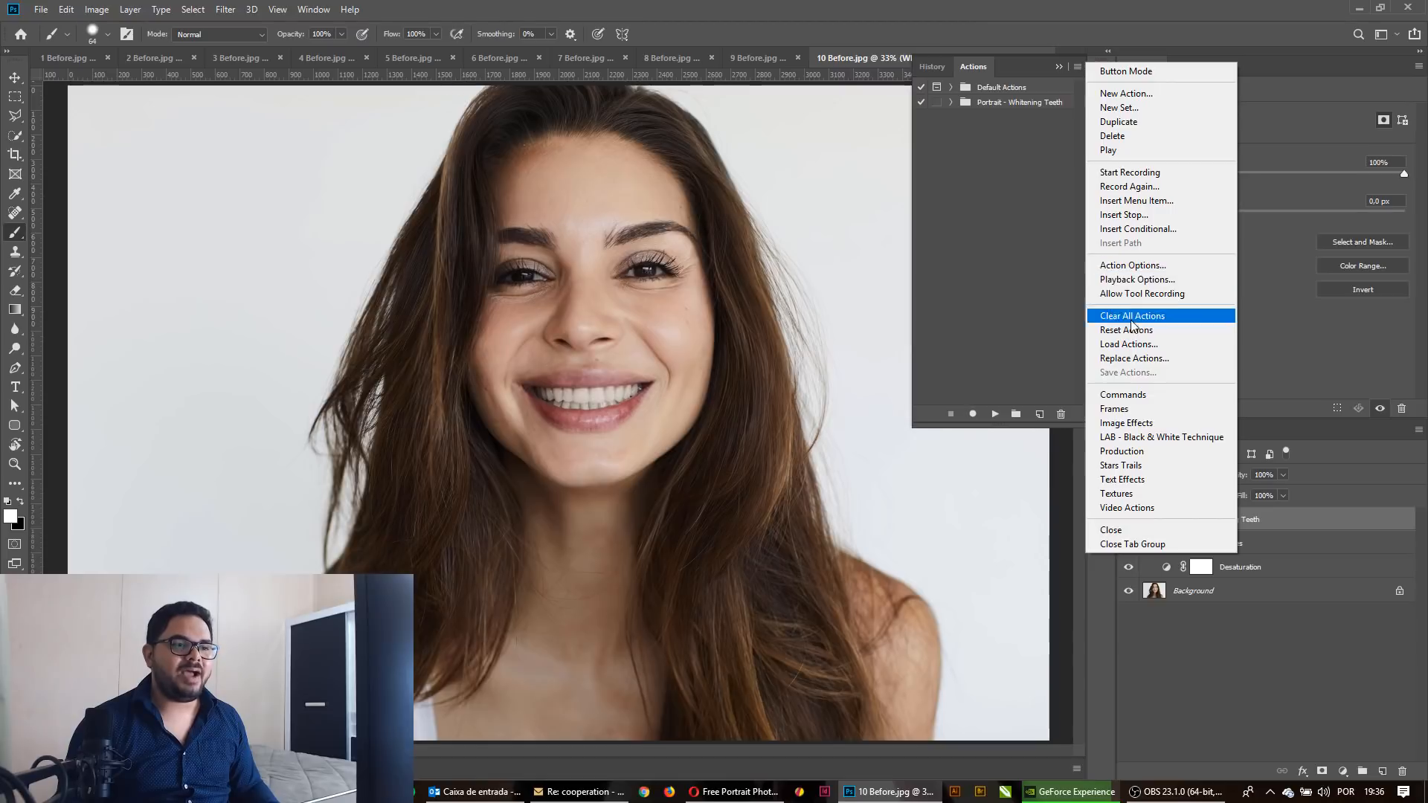
left_click(1129, 344)
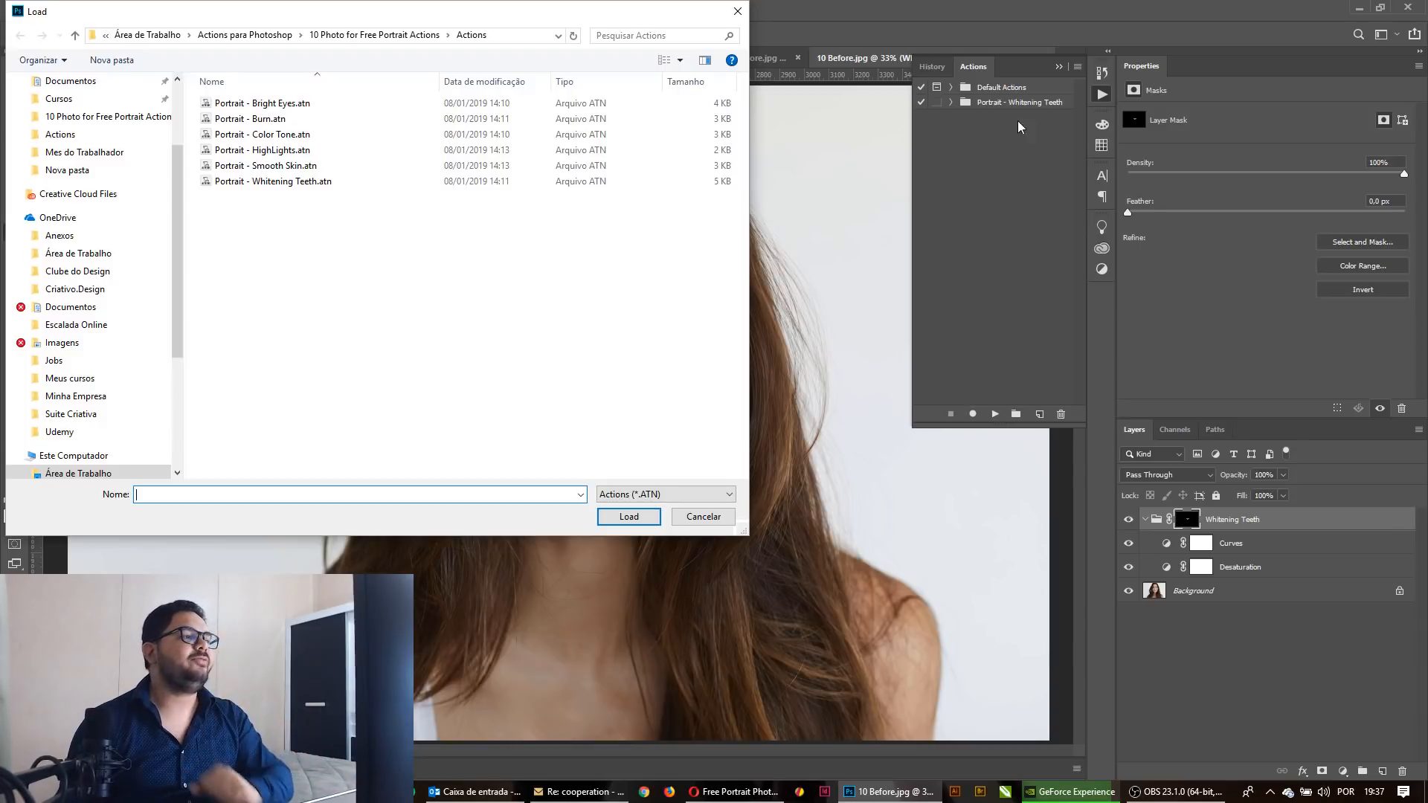
left_click(487, 287)
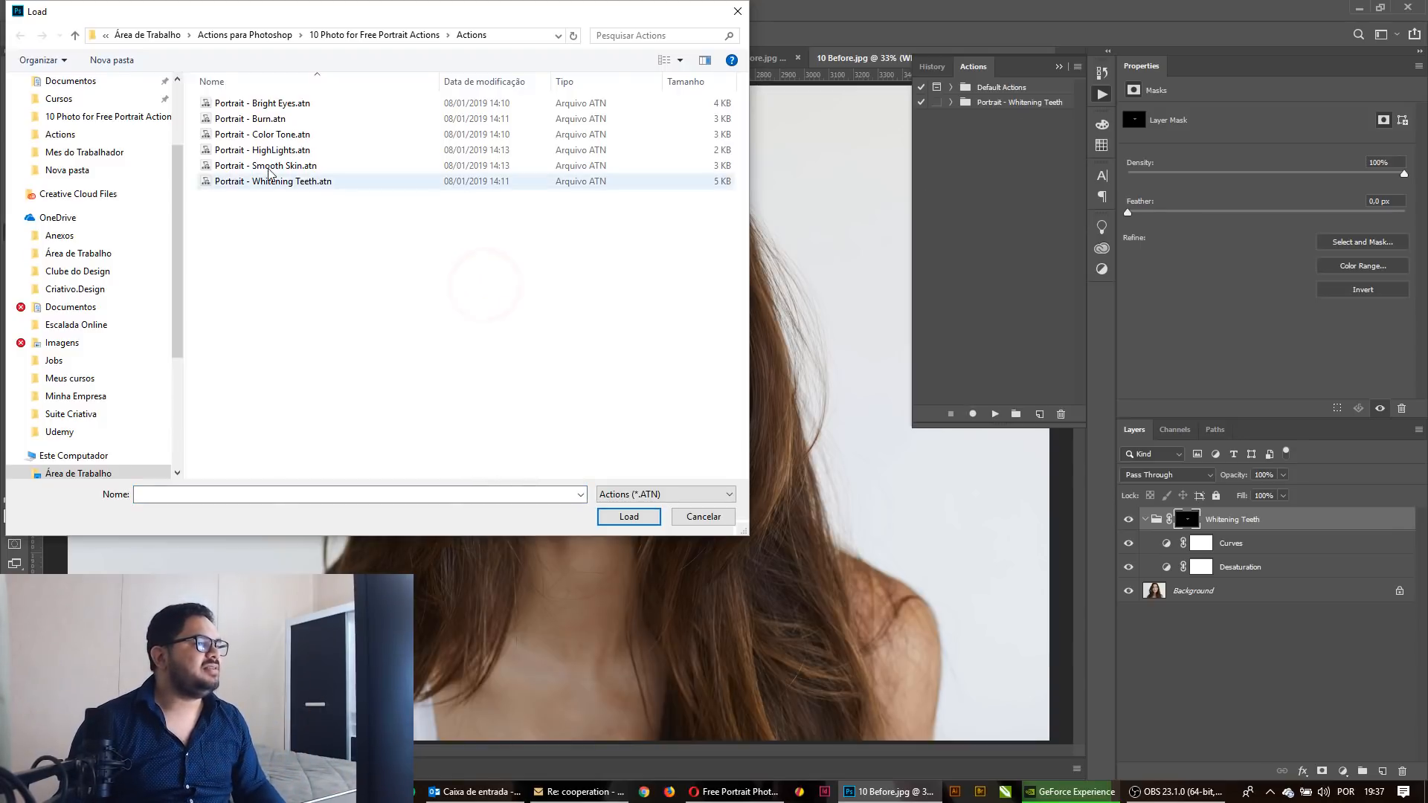
left_click(276, 105)
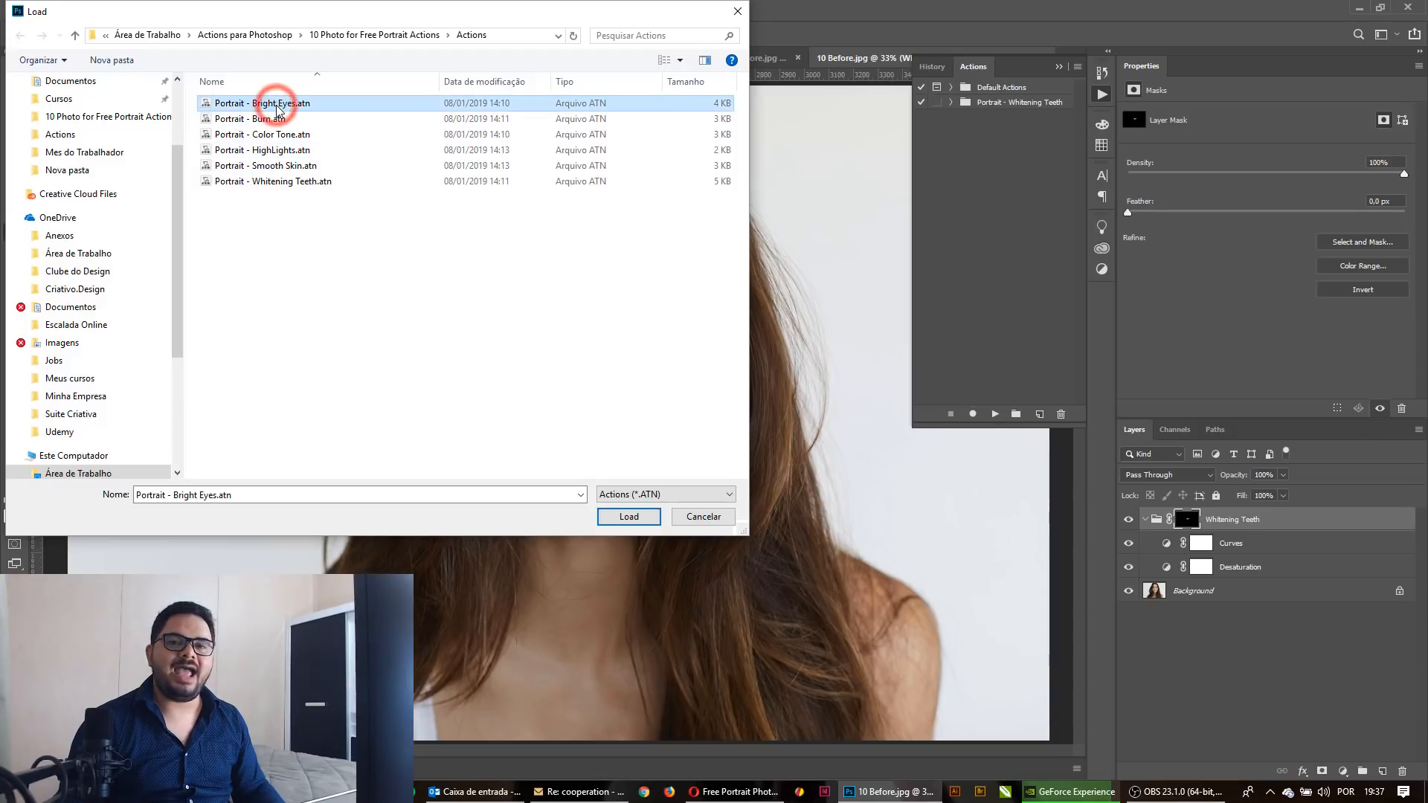
left_click(627, 517)
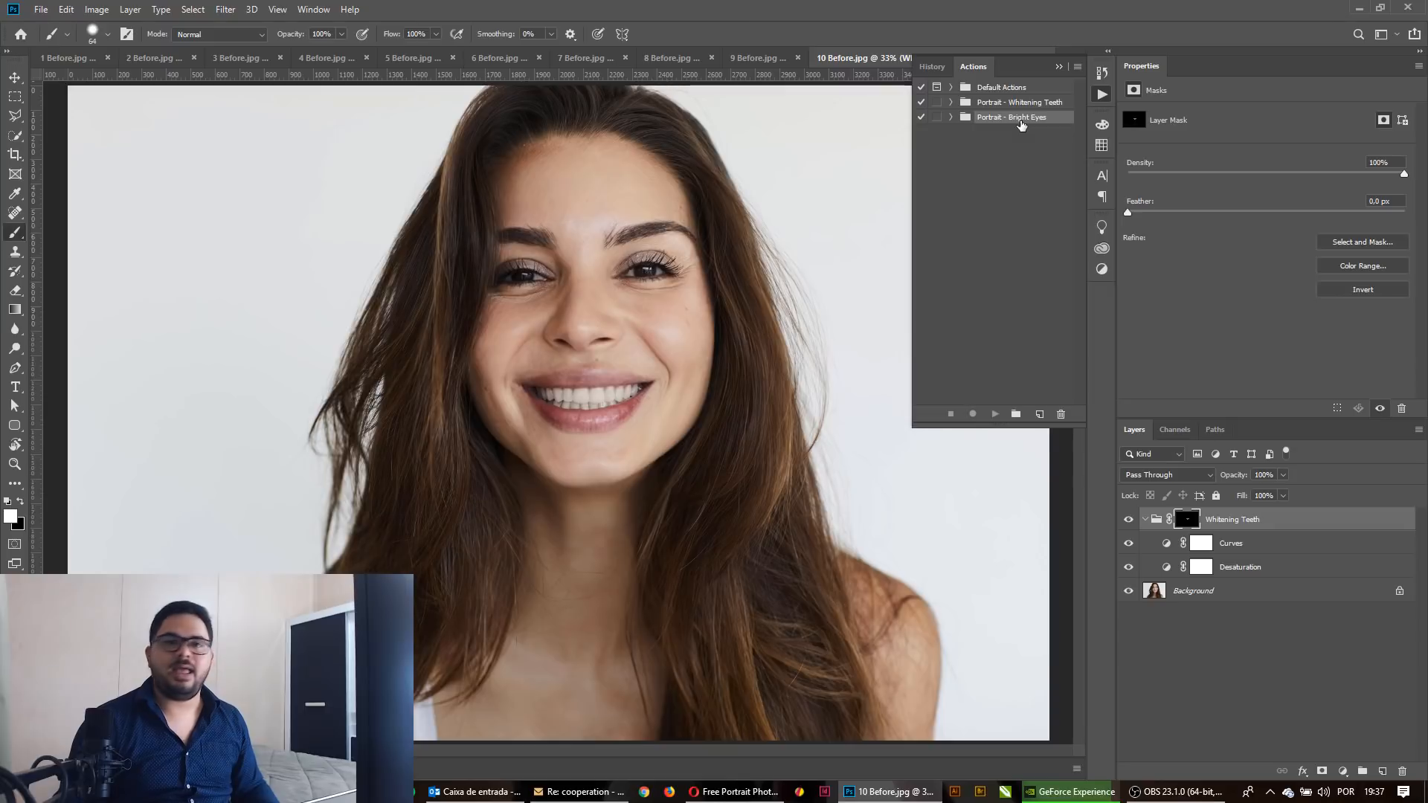
Expand the Portrait - Bright Eyes set and play its Bright Eyes action on the portrait.
left_click(952, 118)
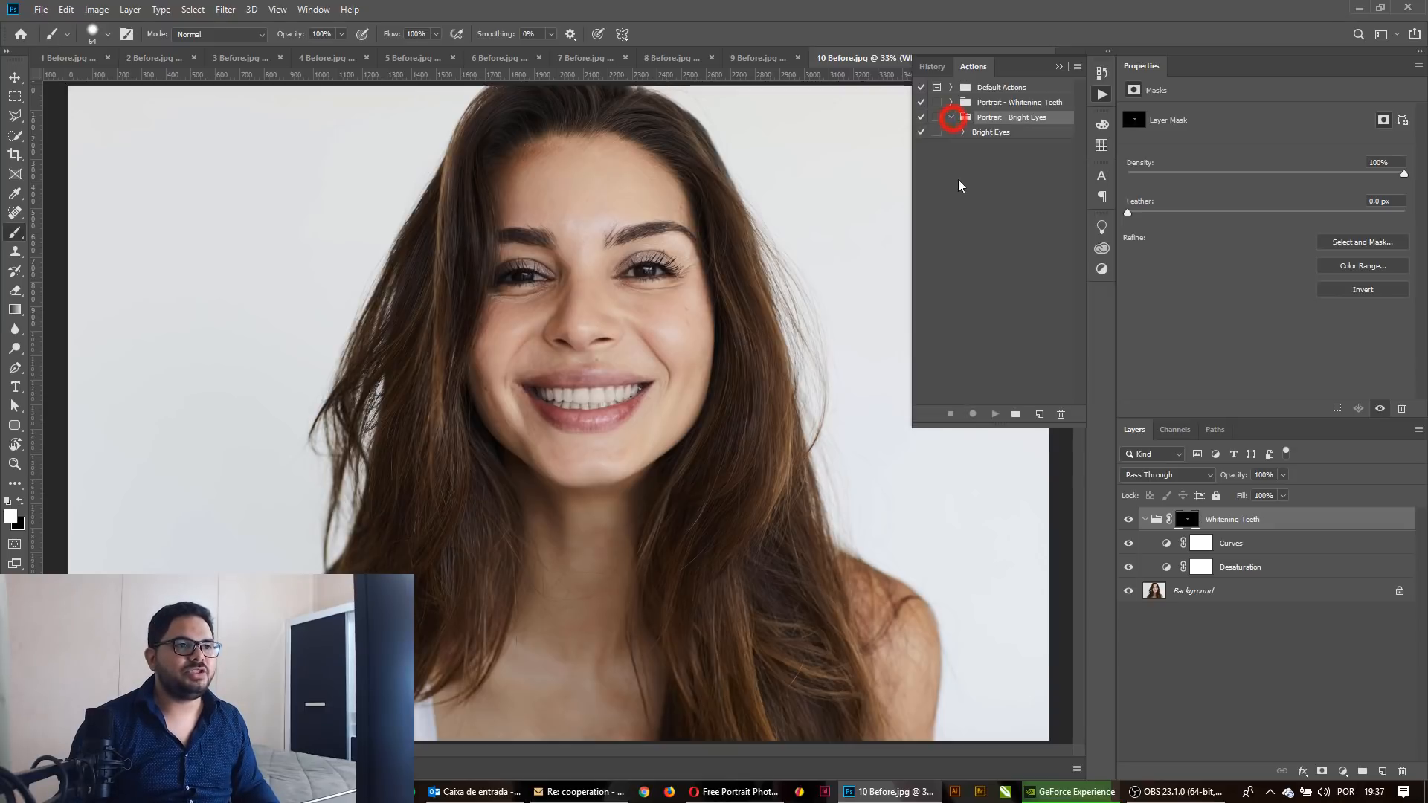
left_click(990, 134)
left_click(996, 415)
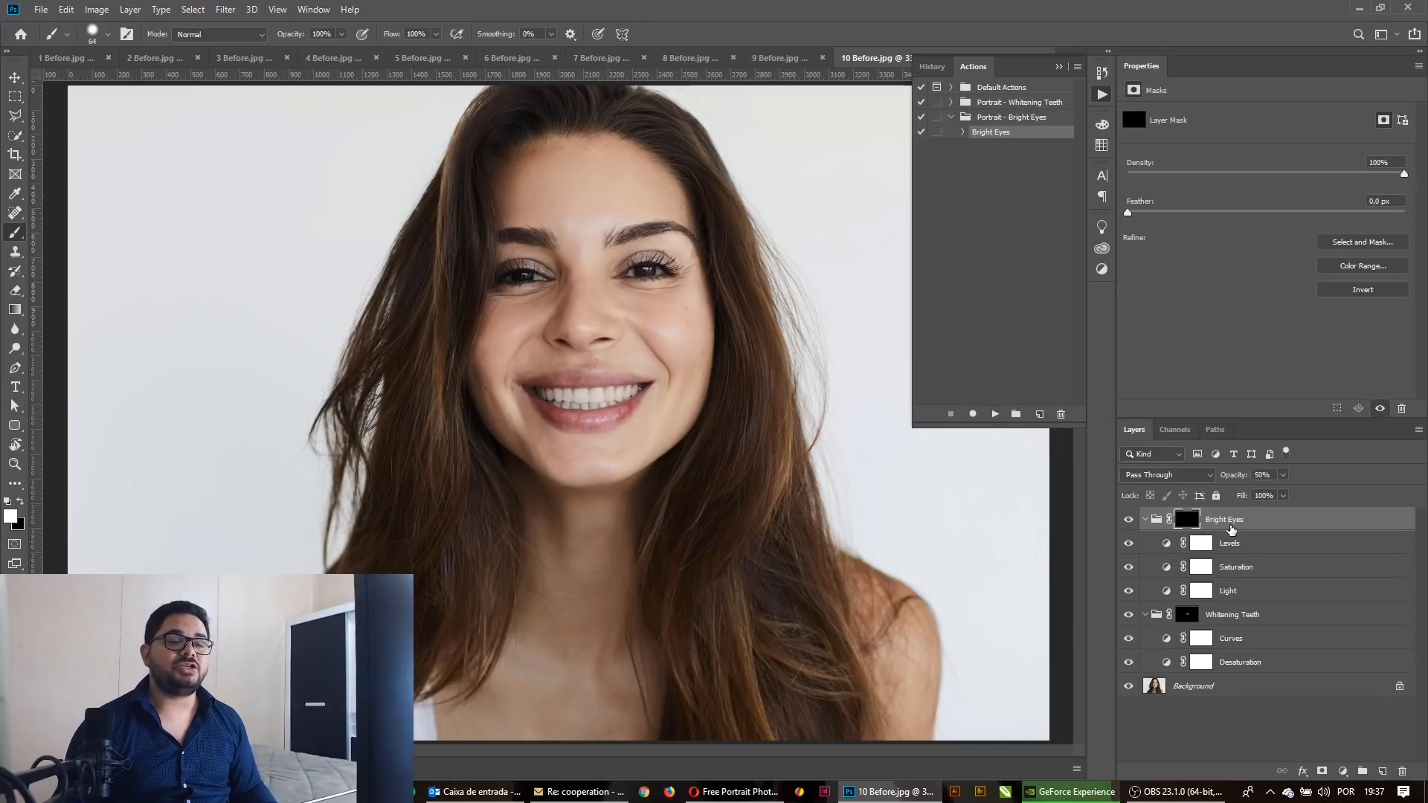
Collapse the Whitening Teeth layer group and paint white over both eyes on the Bright Eyes group's mask with a size 29 brush.
left_click(1147, 613)
left_click(1186, 523)
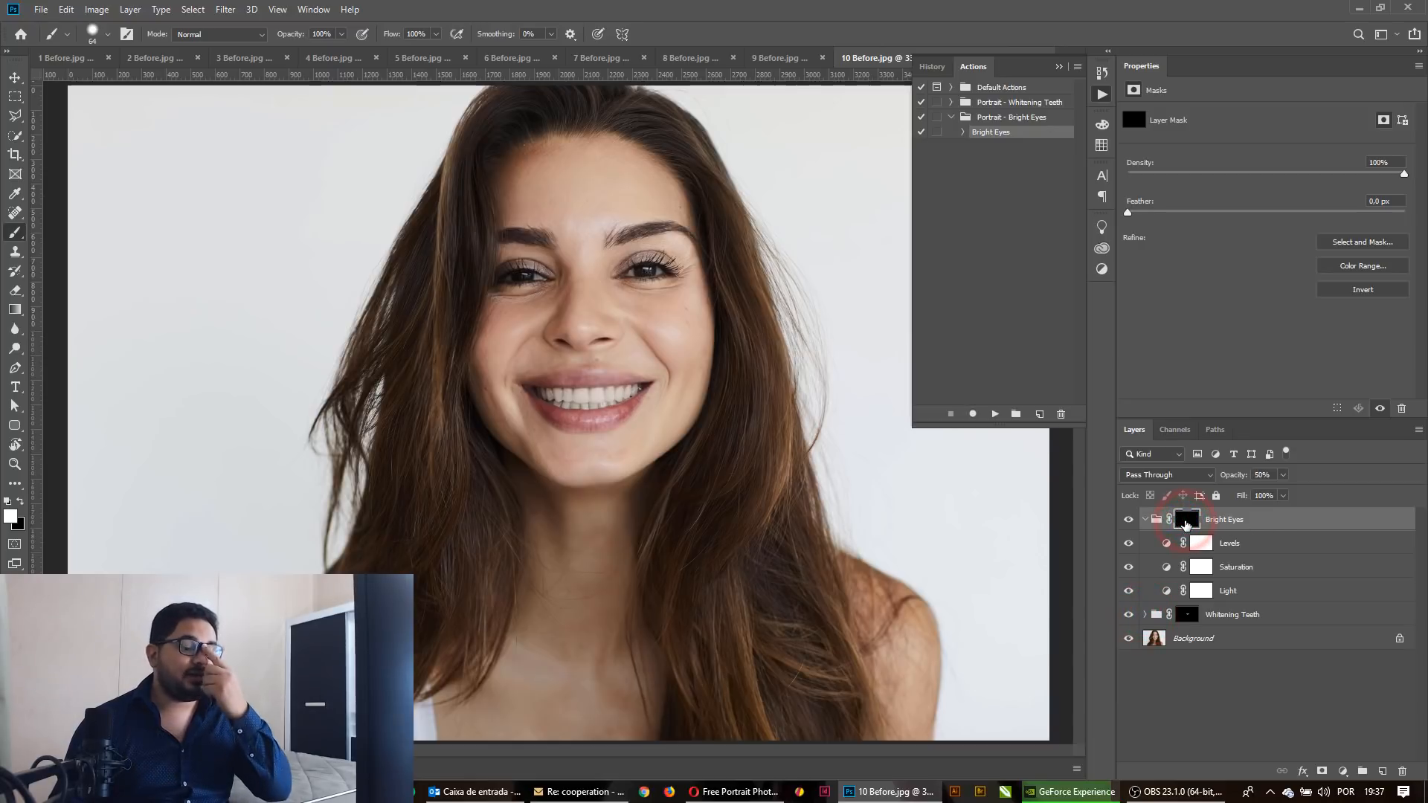
left_click(634, 255, "ctrl")
left_click(634, 255, "ctrl")
left_click(633, 255, "ctrl")
left_click(634, 255, "ctrl")
mouse_move(741, 335)
left_mouse_down("alt")
mouse_move(591, 372)
mouse_move(764, 318)
mouse_move(665, 322)
mouse_move(714, 349)
mouse_move(804, 347)
mouse_move(720, 387)
mouse_move(818, 362)
mouse_move(680, 376)
mouse_move(653, 364)
mouse_move(707, 346)
mouse_move(661, 335)
left_mouse_up("alt")
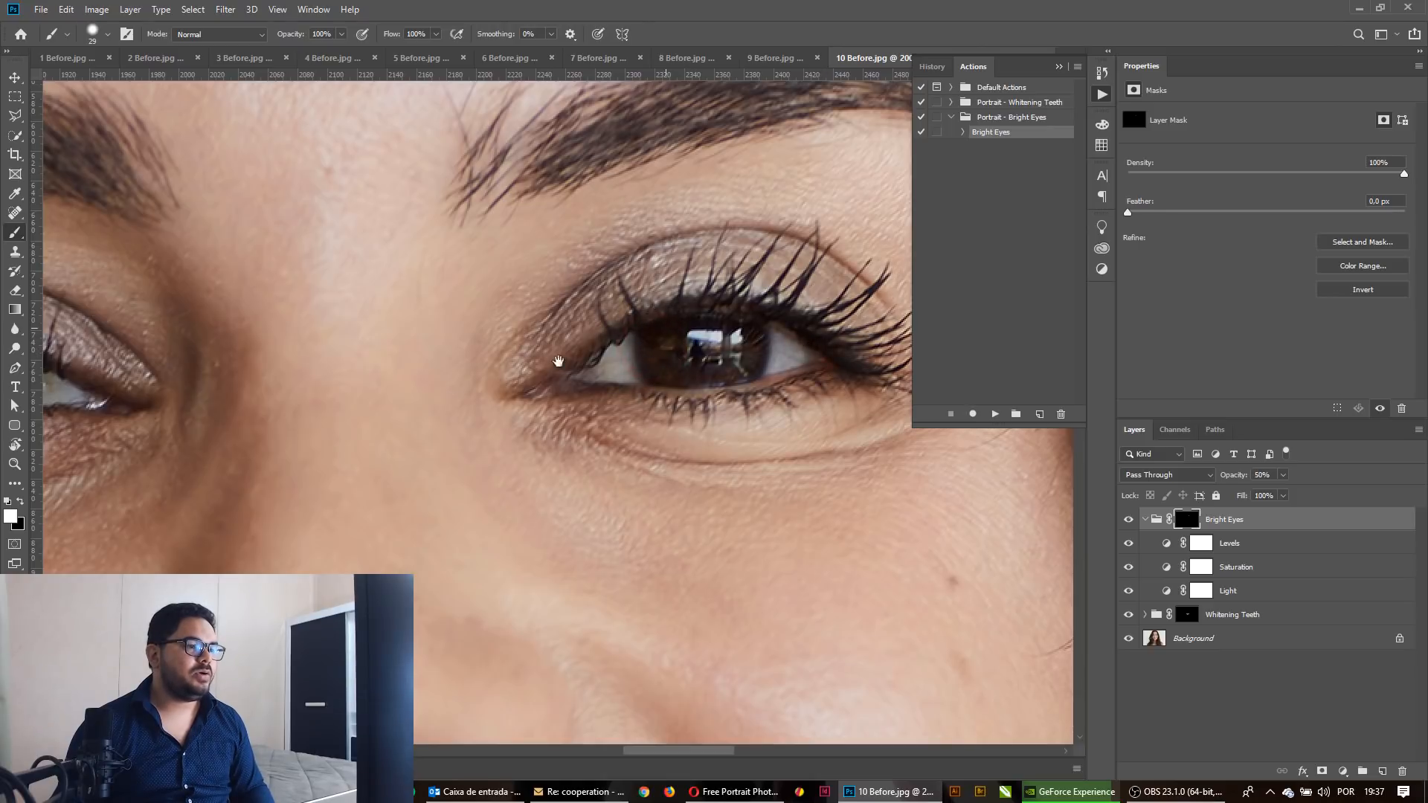
left_click_drag(300, 421, 813, 391)
mouse_move(546, 361)
left_mouse_down()
mouse_move(581, 360)
mouse_move(473, 356)
mouse_move(593, 362)
mouse_move(407, 361)
left_mouse_up()
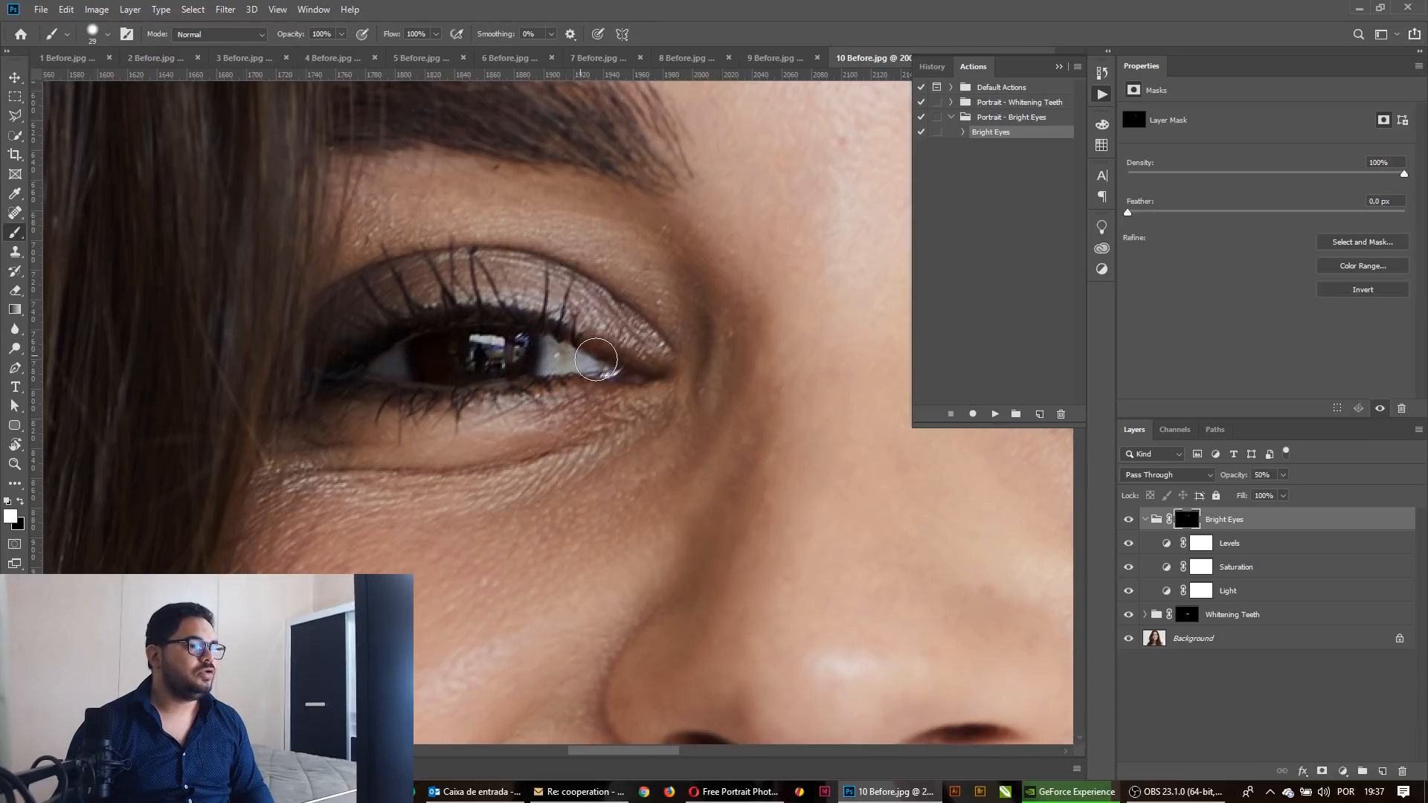
Collapse the Bright Eyes layer group and compare the retouched portrait with the original by isolating the Background layer and restoring the others.
key("ctrl+0")
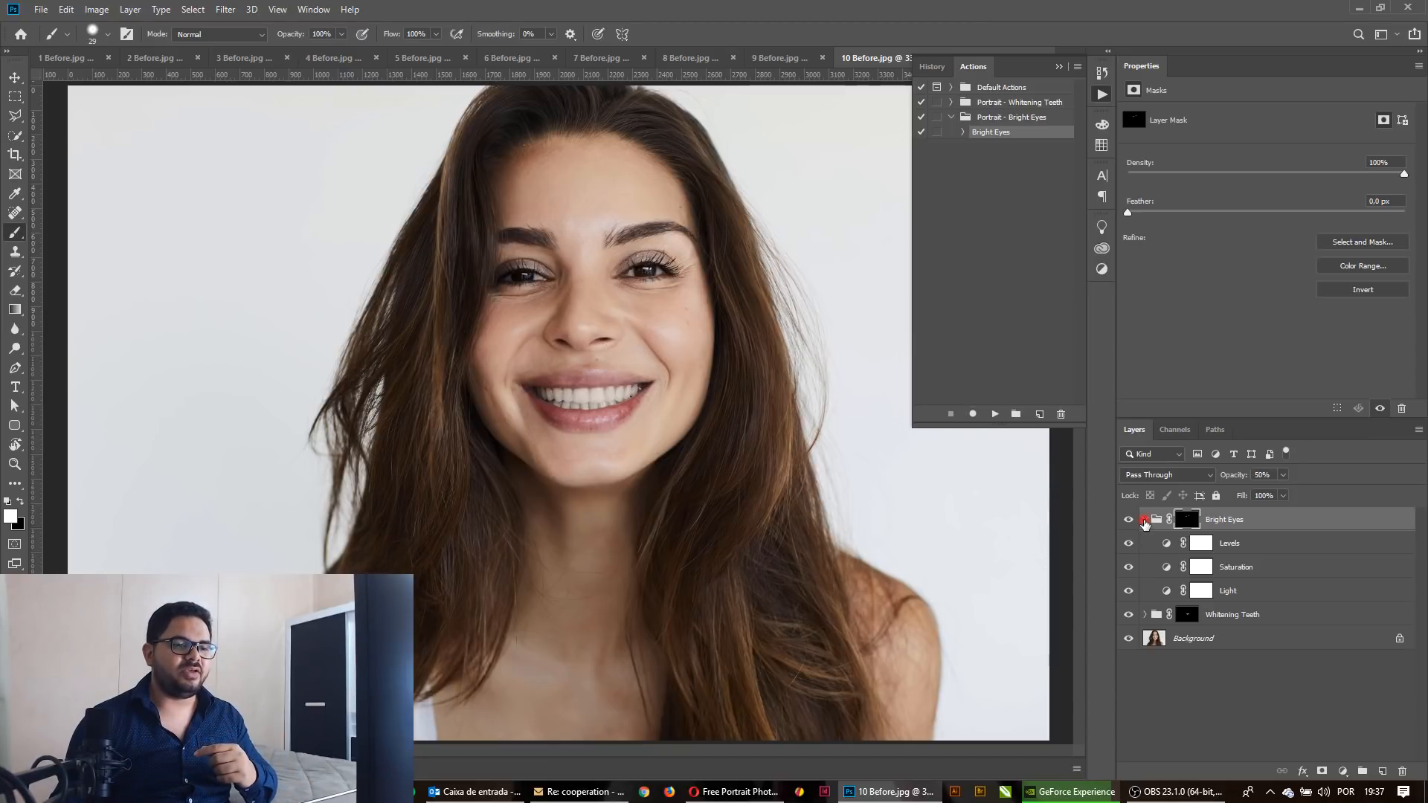
left_click(1145, 519)
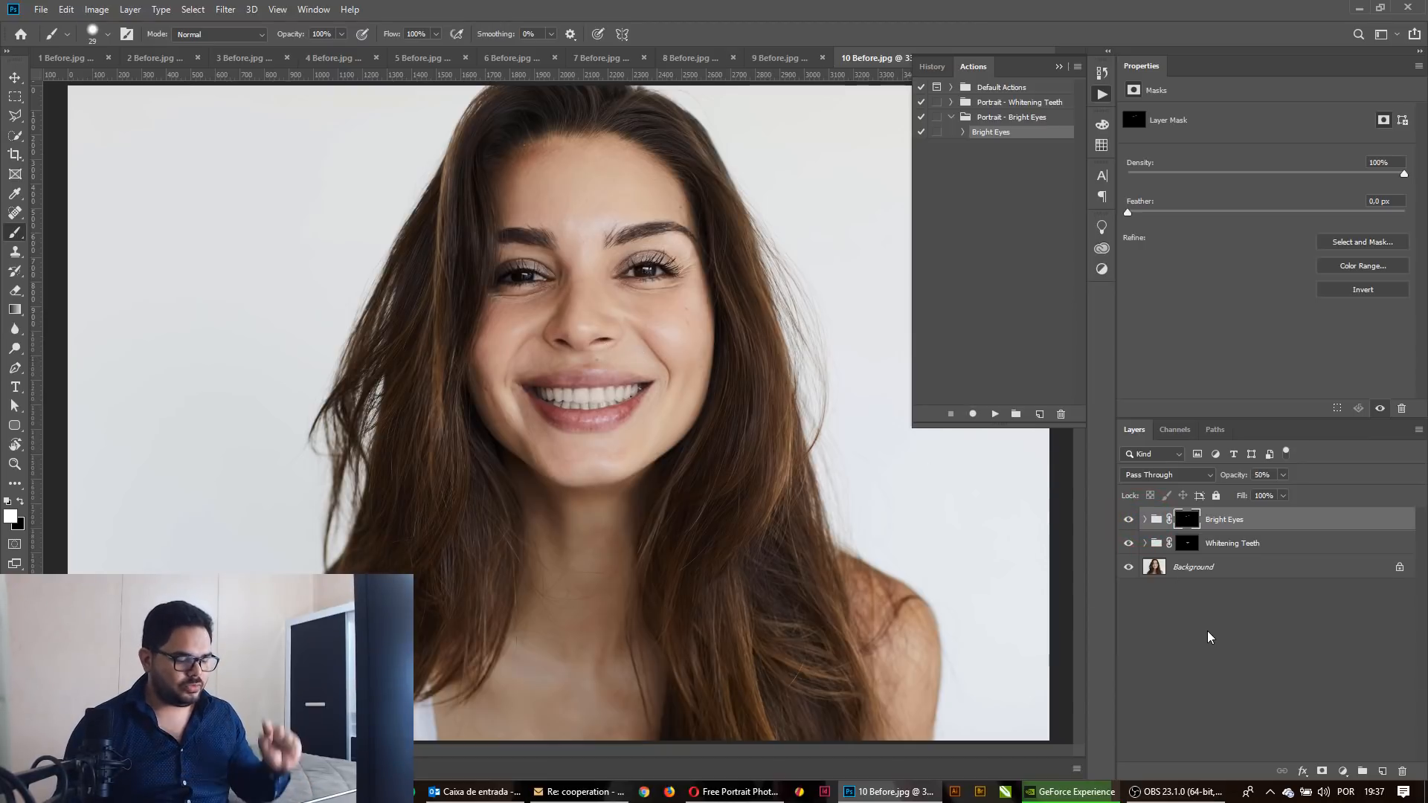
left_click(1127, 570, "alt")
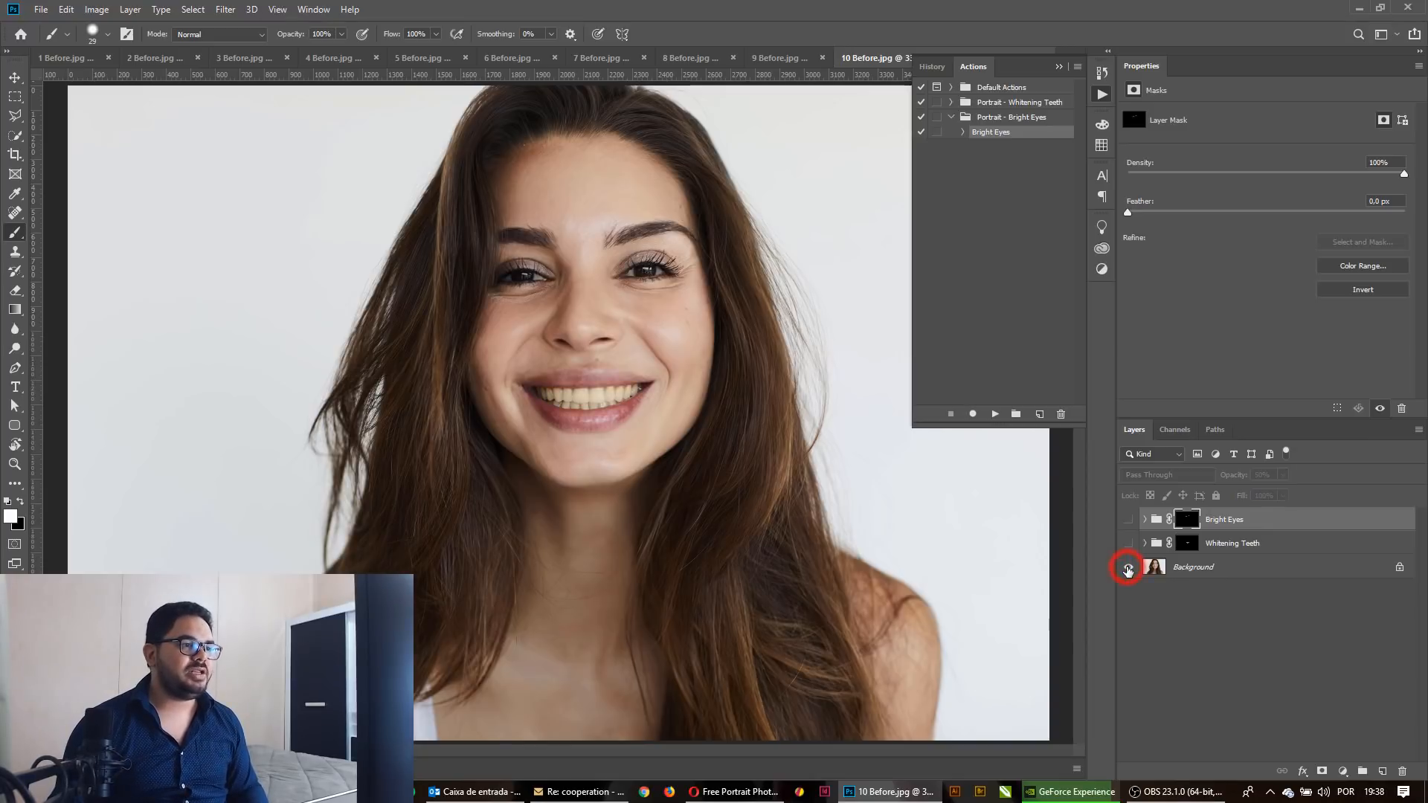
left_click(1128, 569, "alt")
left_click(1128, 570, "alt")
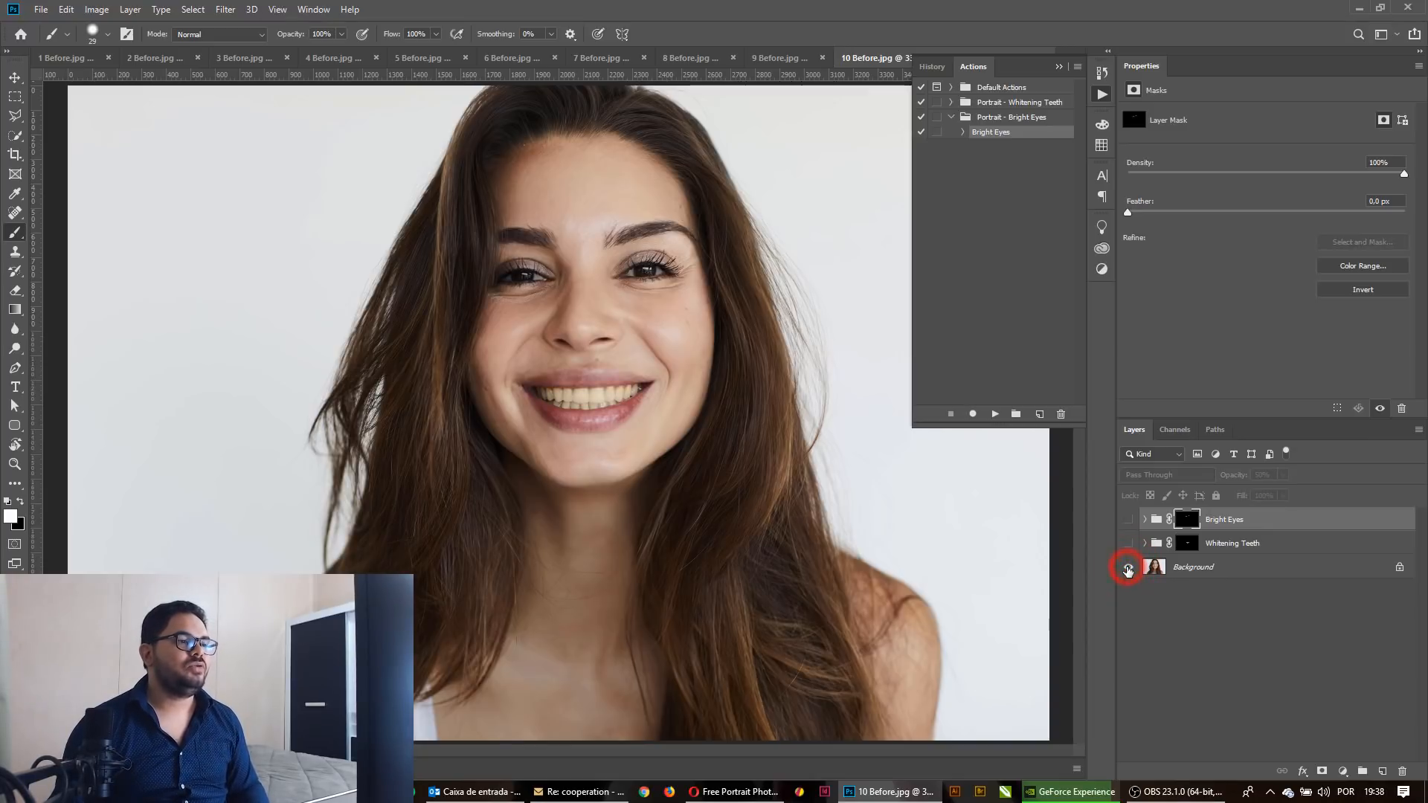
left_click(1128, 570, "alt")
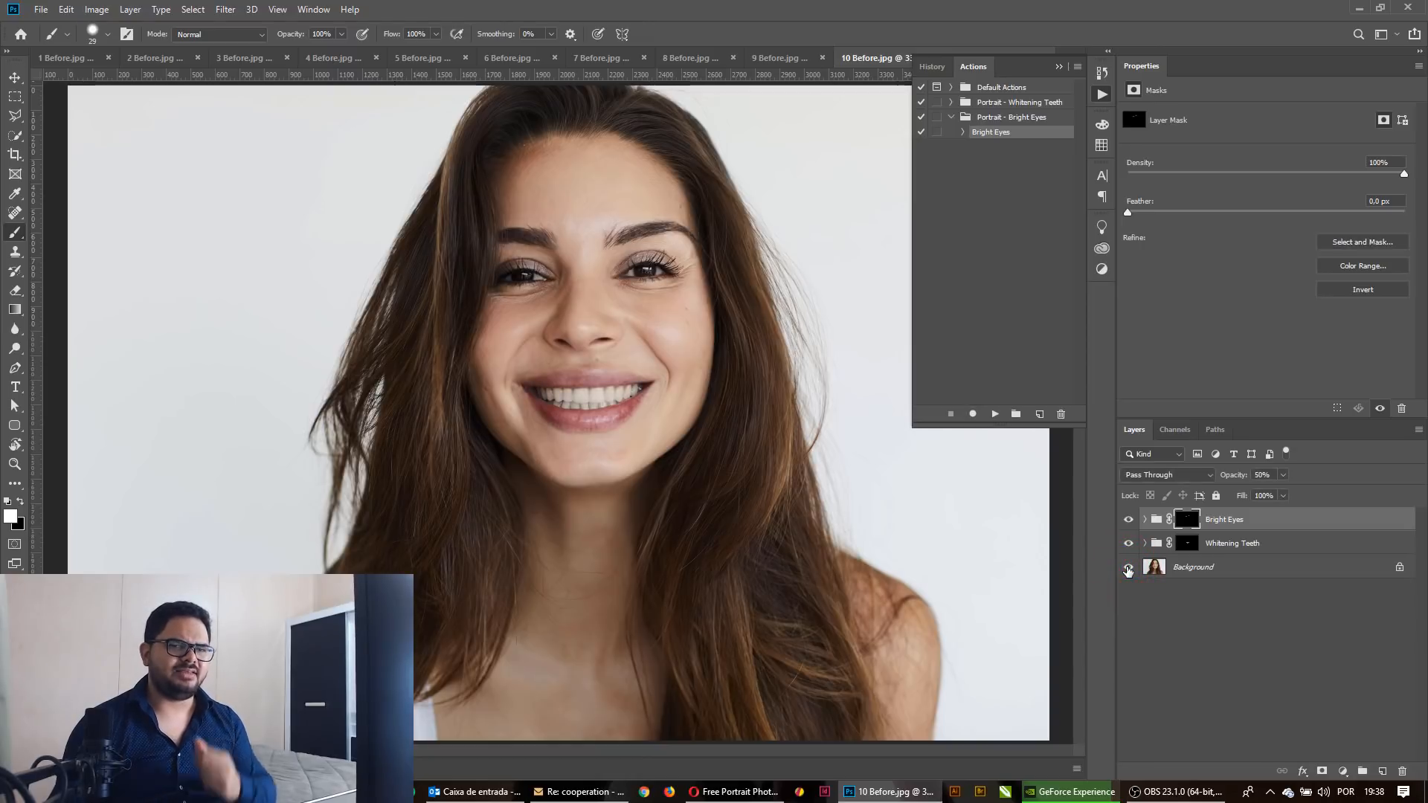
Collapse the Portrait - Bright Eyes action set and load the action file Portrait - Smooth Skin.atn.
left_click(951, 117)
left_click(1078, 68)
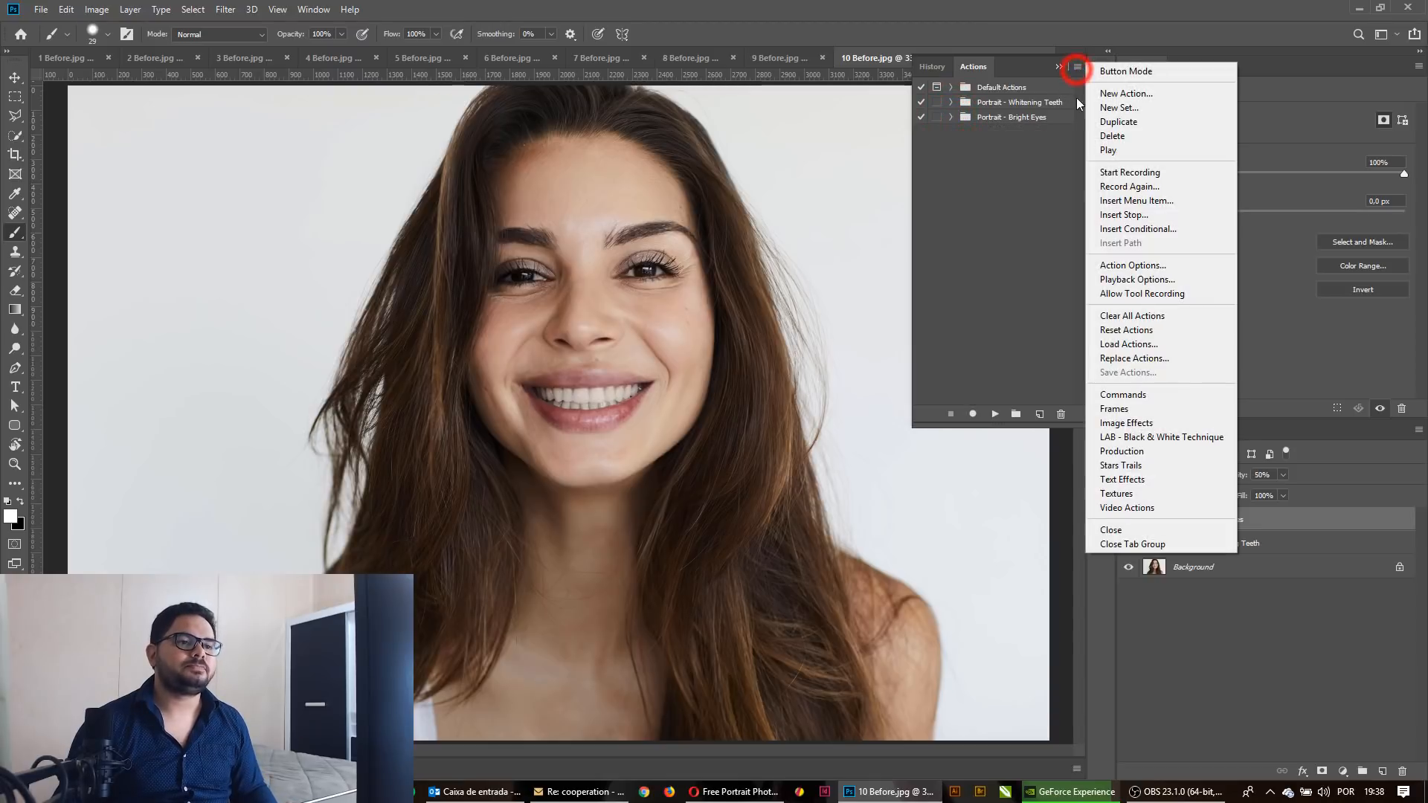
left_click(1140, 345)
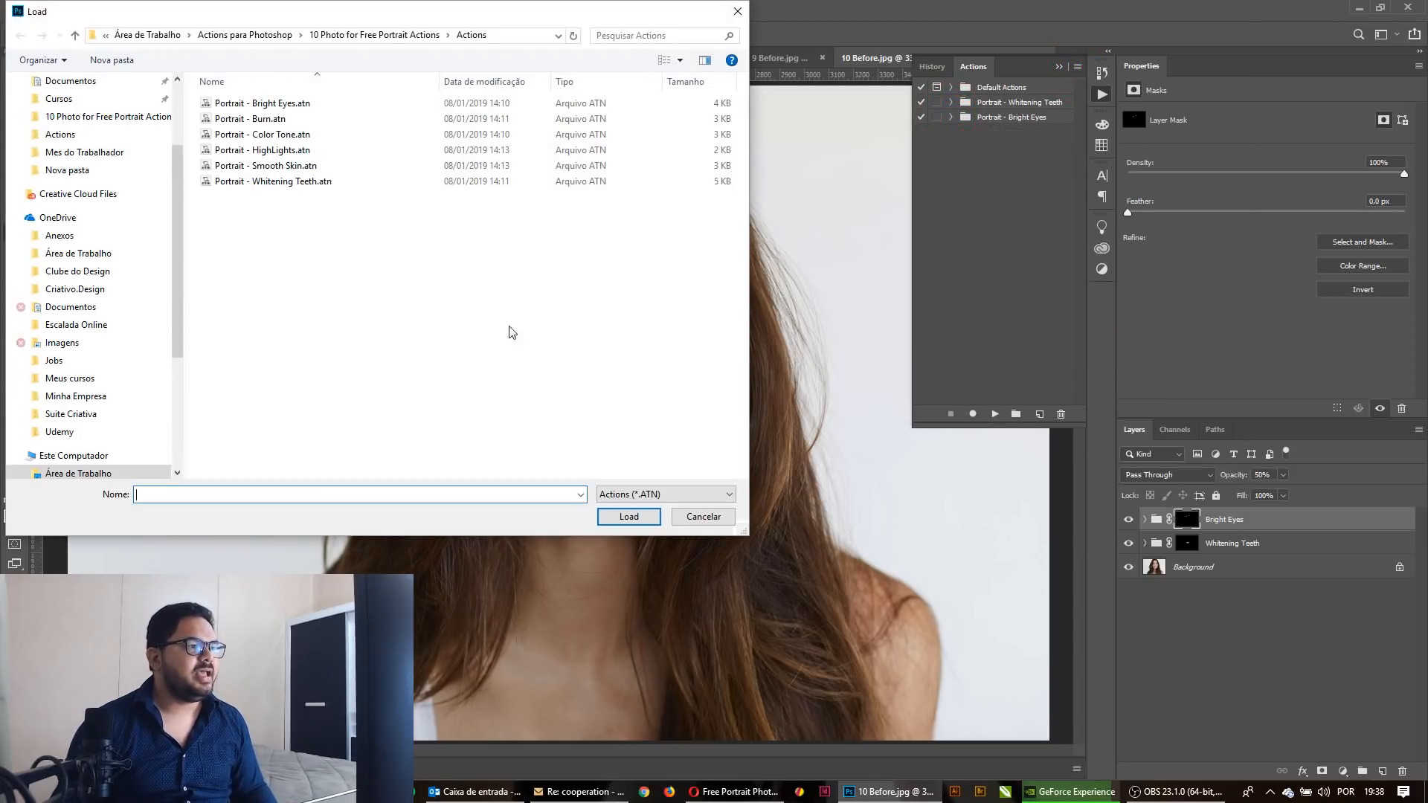
left_click(282, 168)
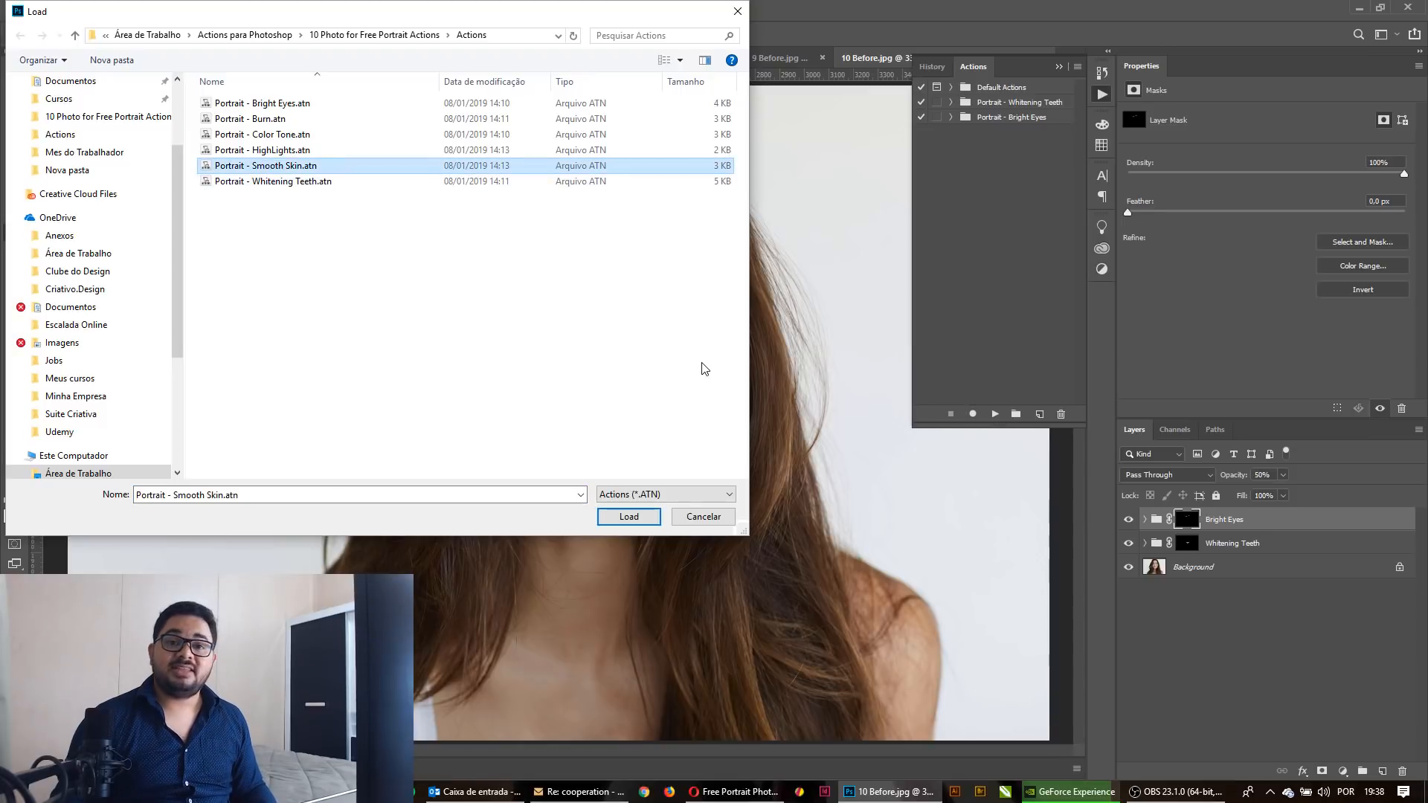
left_click(627, 516)
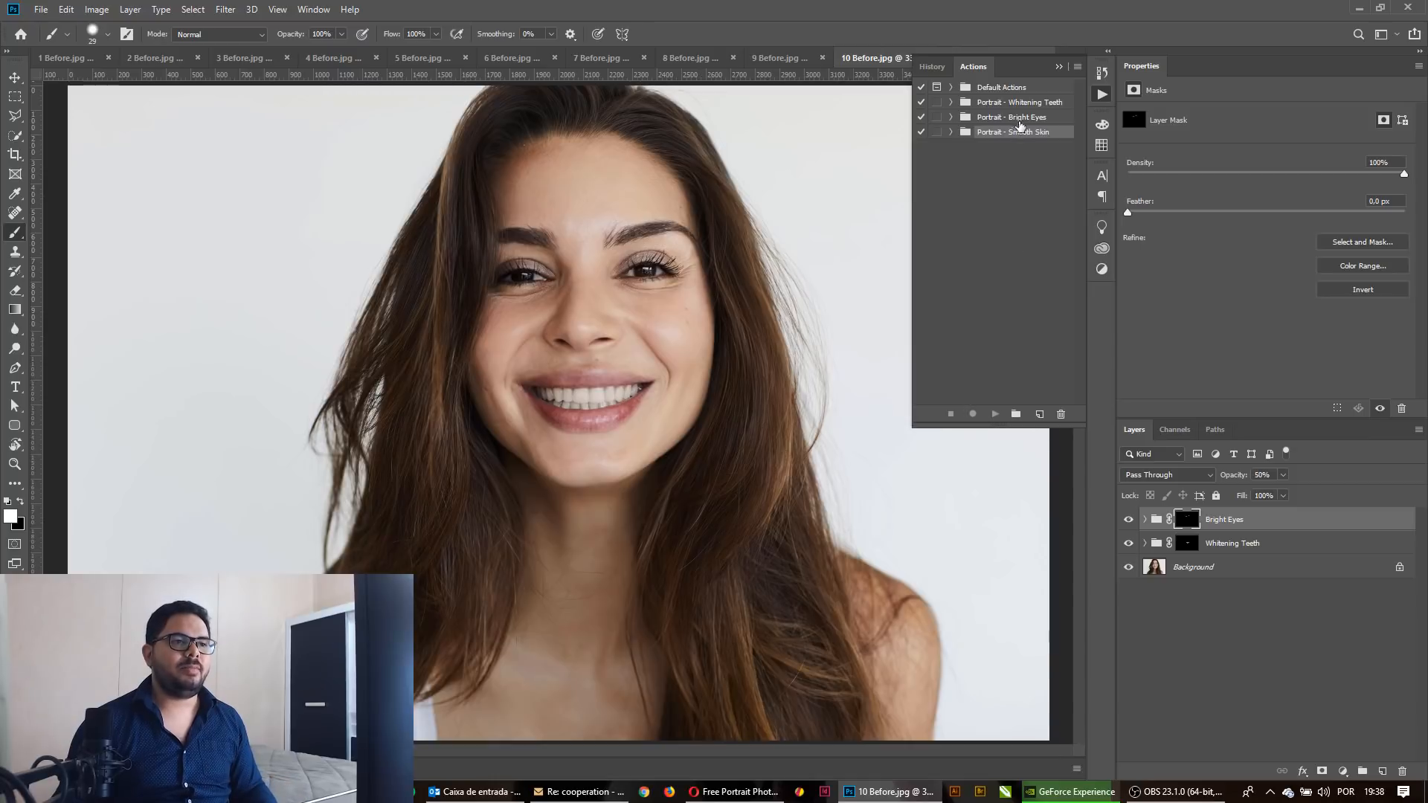
Expand the Portrait - Smooth Skin set and play its Smooth Skin action on the portrait.
left_click(945, 134)
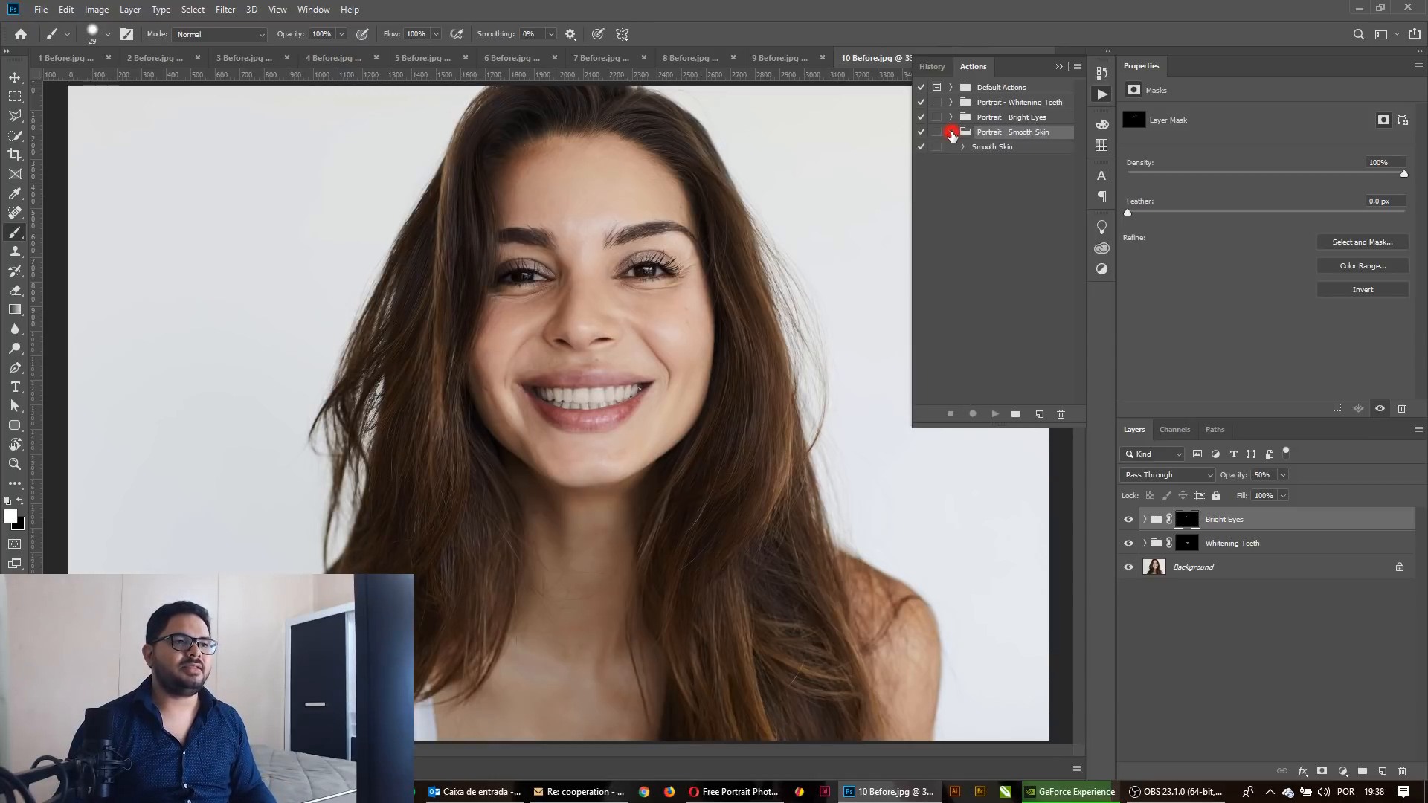
left_click(981, 149)
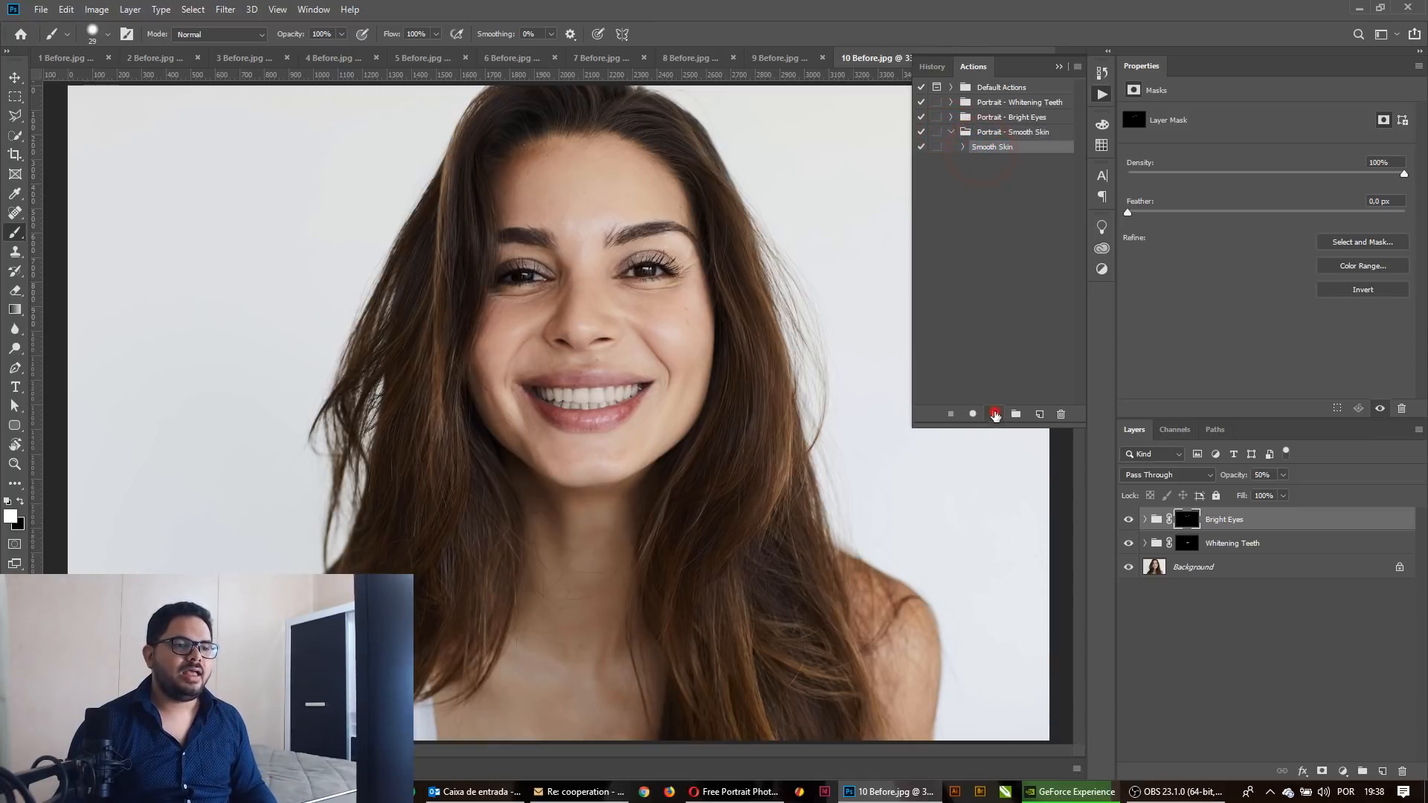
left_click(995, 414)
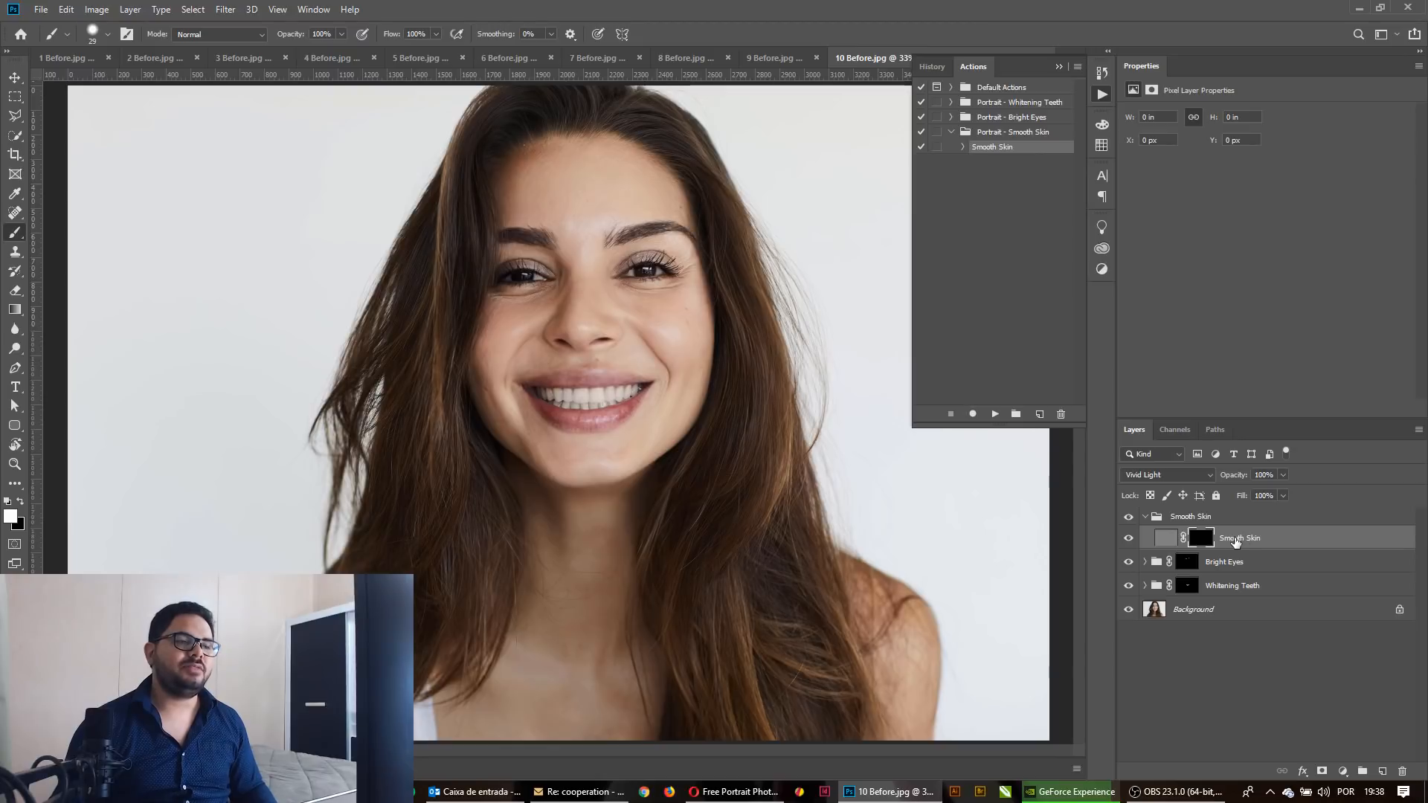
Paint white on the Smooth Skin layer's mask under both eyes, across the nose bridge and over the upper cheeks with a size 115 brush.
left_click(1198, 538)
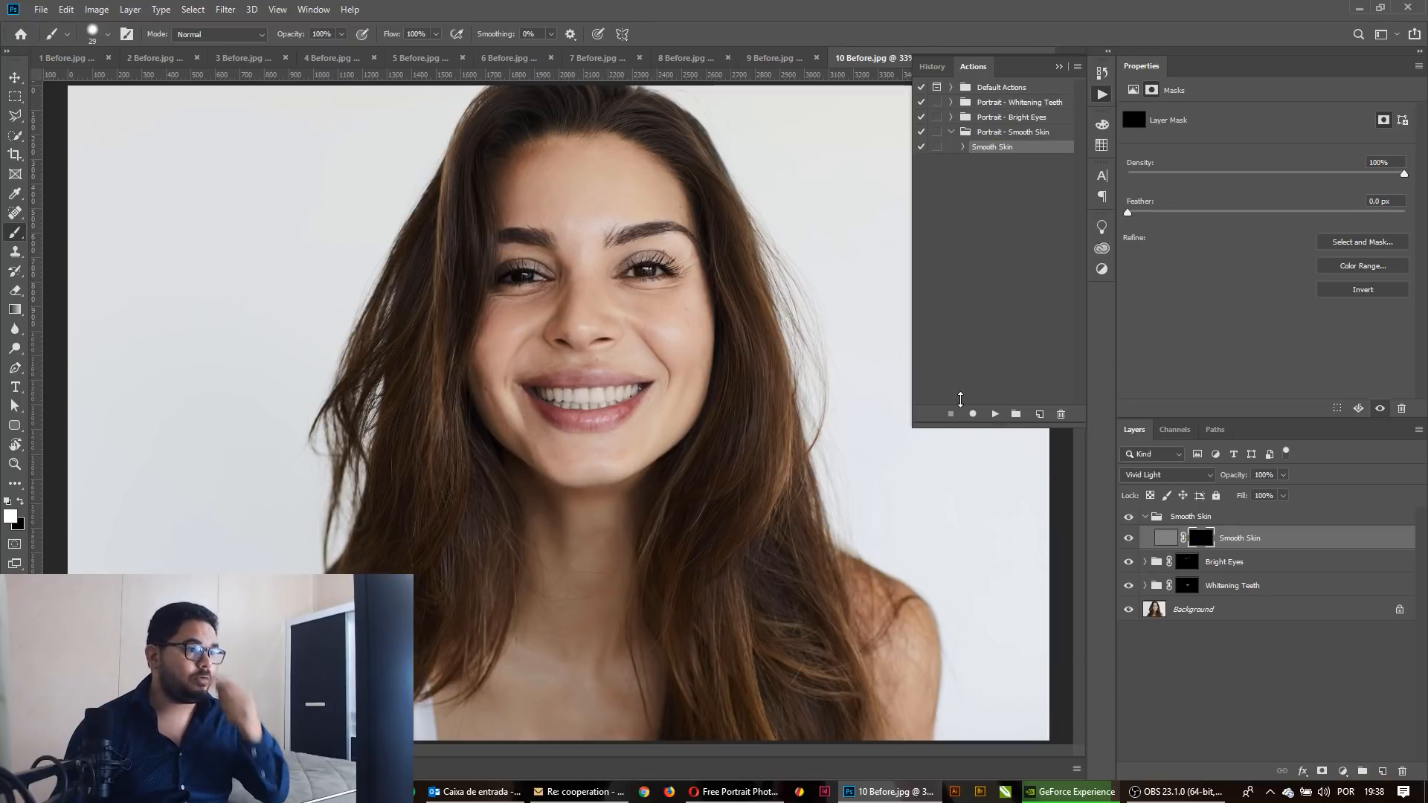
left_click_drag(574, 300, 647, 339)
left_click_drag(494, 372, 507, 372)
left_click(500, 322)
left_click(472, 312)
left_click(583, 227)
left_click(505, 280)
left_click(431, 297)
left_click(703, 271)
left_click(823, 268)
left_click(788, 284)
left_click(867, 232)
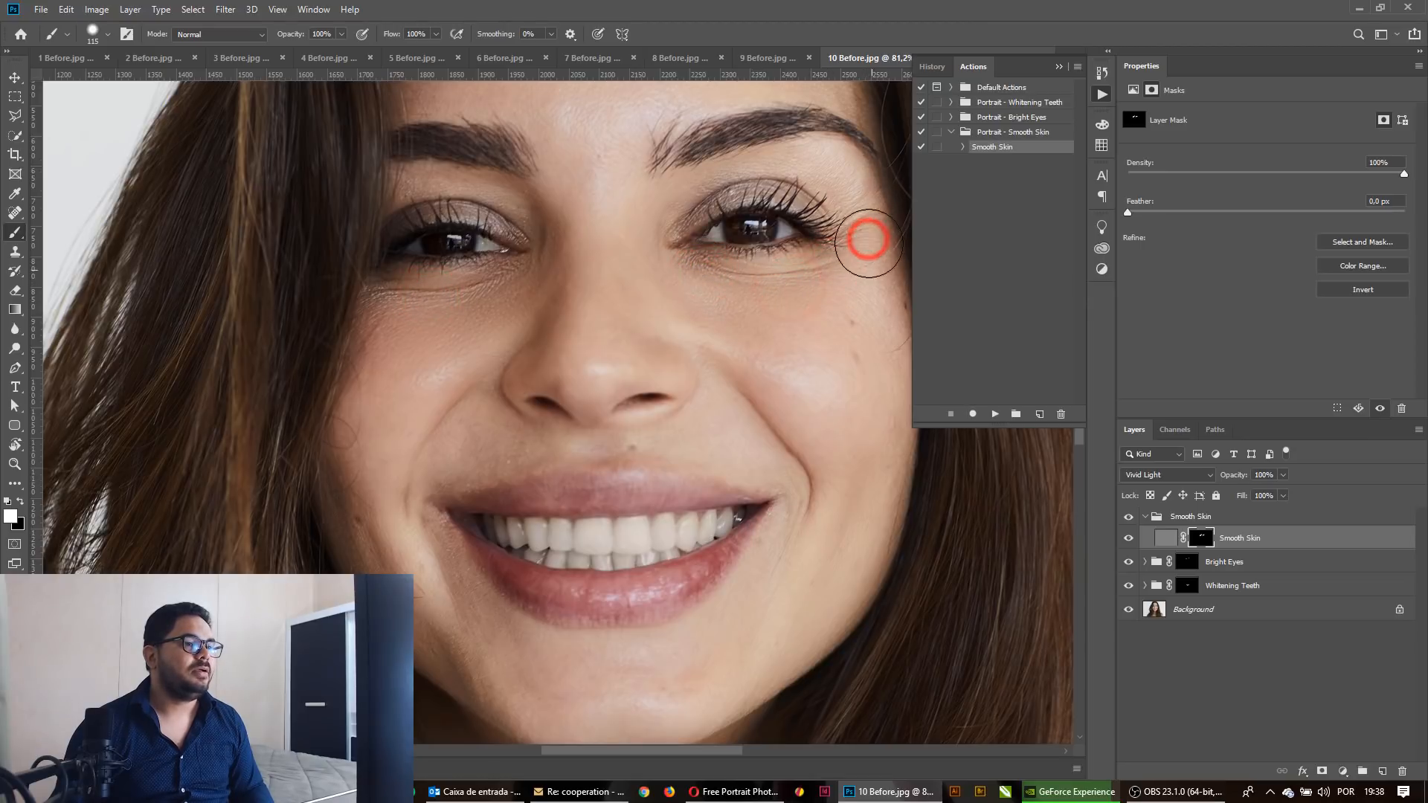
left_click(759, 335)
Paint white on the Smooth Skin layer's mask over both cheeks, around the mouth and across the chin with the size 115 brush.
left_click(807, 480, "ctrl+alt")
left_click(660, 494, "ctrl+alt")
left_click(520, 328)
left_click(476, 350)
left_click(491, 436)
left_click(494, 497)
left_click(514, 537)
left_click(429, 410)
left_click(465, 471)
left_click(612, 593)
left_click_drag(825, 472, 618, 580)
left_click(591, 636)
left_click(650, 503)
left_click(628, 425)
left_click(548, 372)
left_click(526, 358)
left_click(500, 329)
Paint white on the Smooth Skin layer's mask over the forehead, from the hairline down to the eyebrows.
left_click_drag(428, 267, 545, 413)
left_click(513, 345)
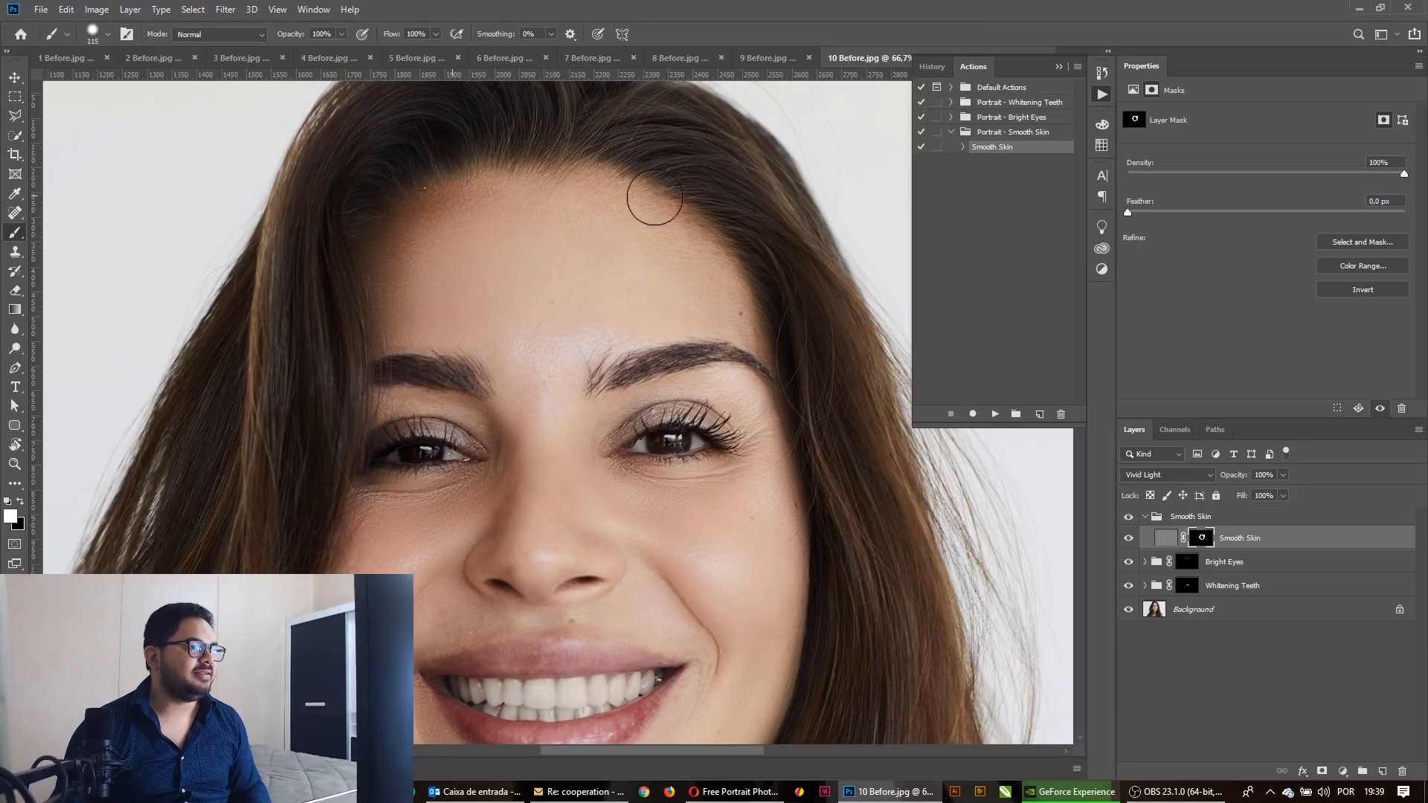
left_click(729, 314)
left_click(739, 324)
left_click(536, 323)
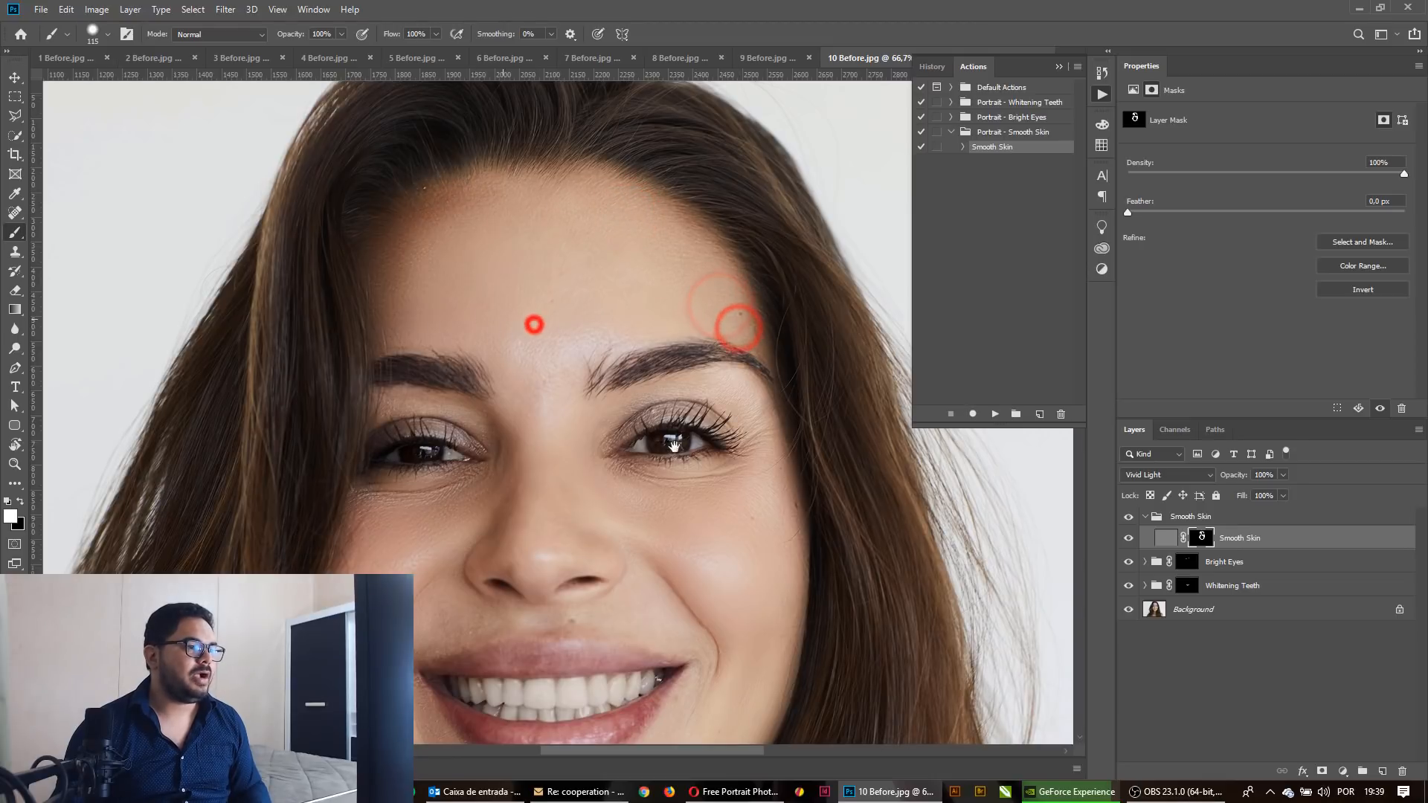
Go over the nose, upper lip area, lower cheeks, jawline and chin with white on the Smooth Skin layer's mask.
left_click_drag(679, 420, 652, 225)
left_click(554, 245)
left_click(596, 331)
left_click(597, 359)
left_click(414, 408)
left_click(475, 402)
left_click(558, 402)
left_click(388, 424)
left_click(360, 462)
left_click(470, 556)
left_click(622, 529)
left_click(699, 443)
left_click(650, 583)
left_click(450, 612)
Compare the smoothed portrait with the original by isolating the Background layer and restoring the other layers.
key("ctrl+minus")
key("ctrl+minus")
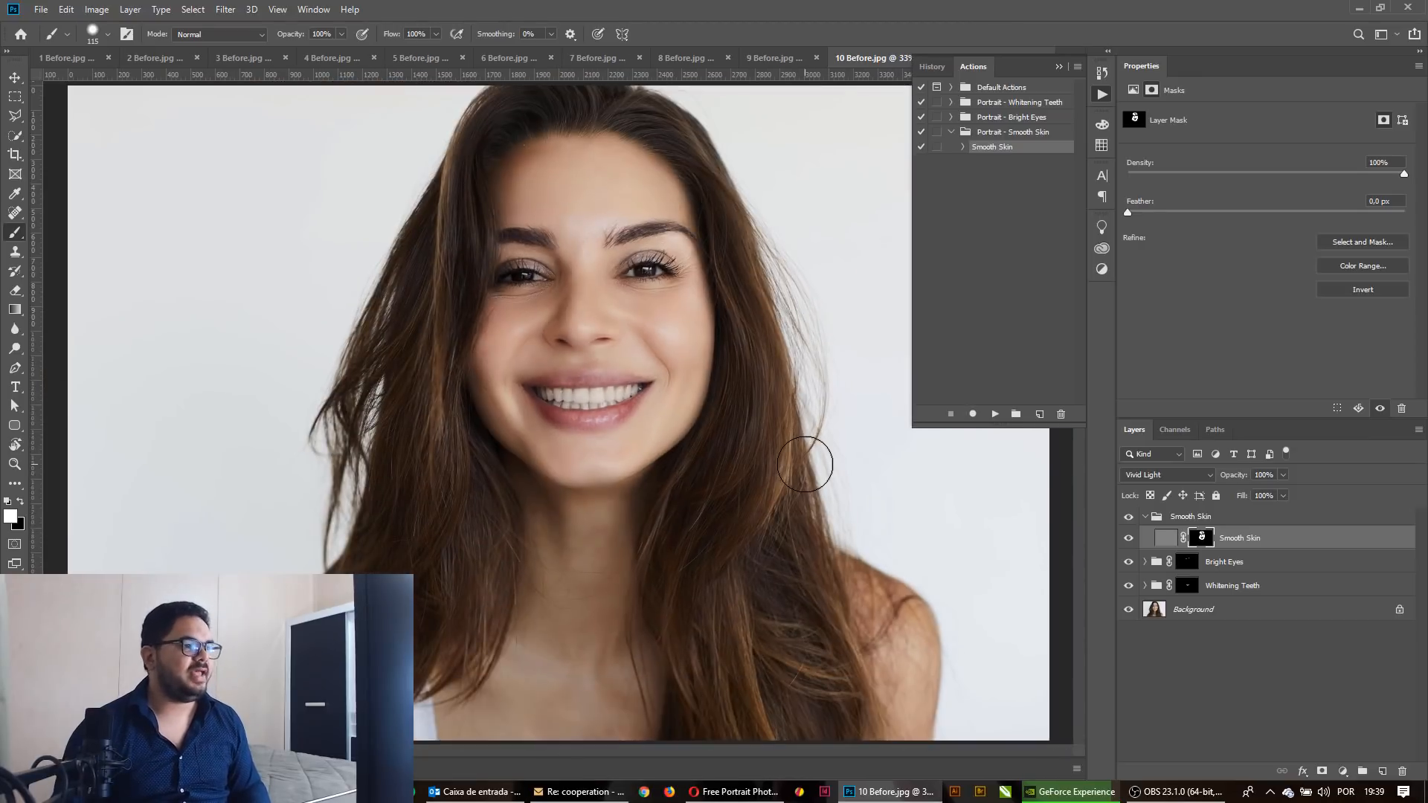
left_click(1127, 609, "alt")
left_click(1127, 609, "alt")
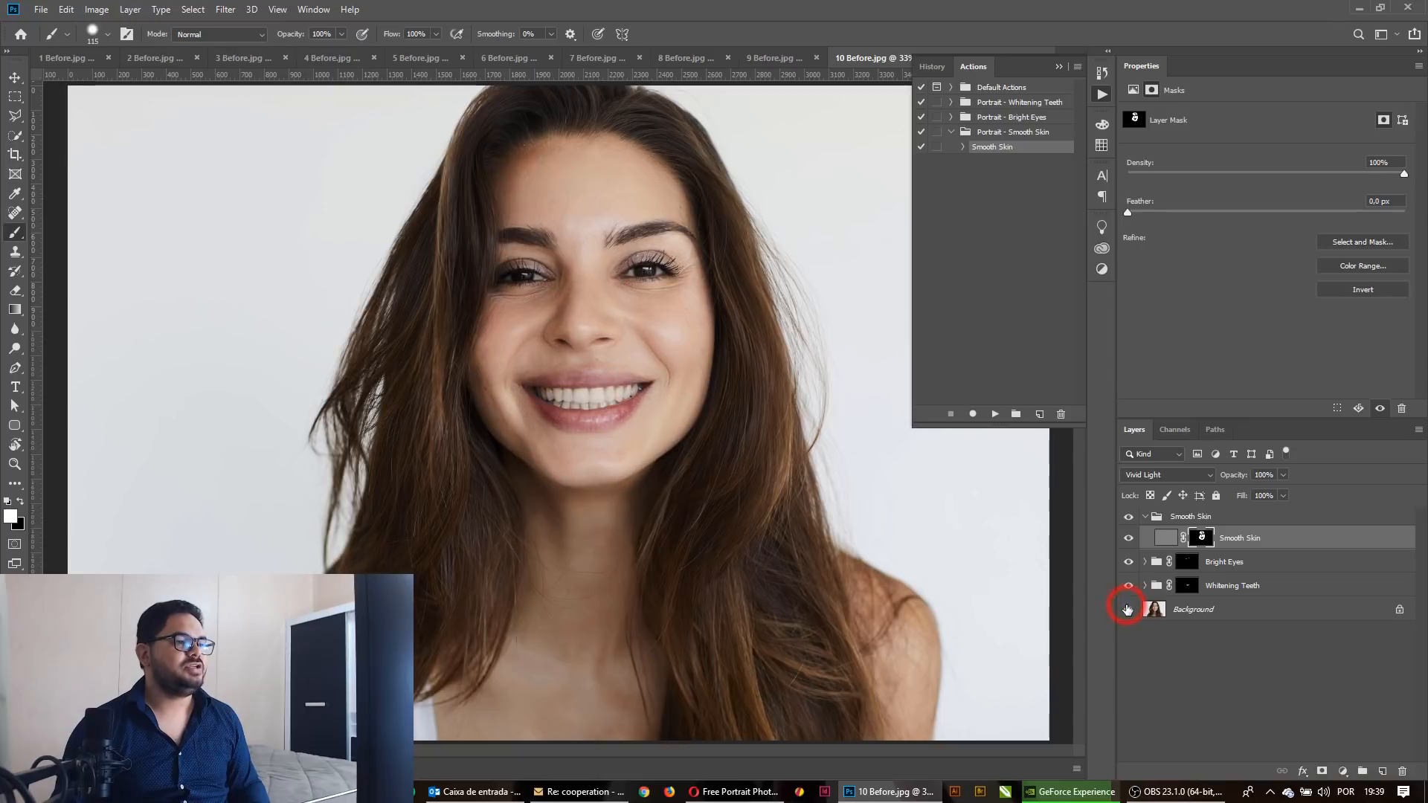
Set the Brush's foreground colour to black (000000) for removing smoothing around the smile.
left_click(600, 362)
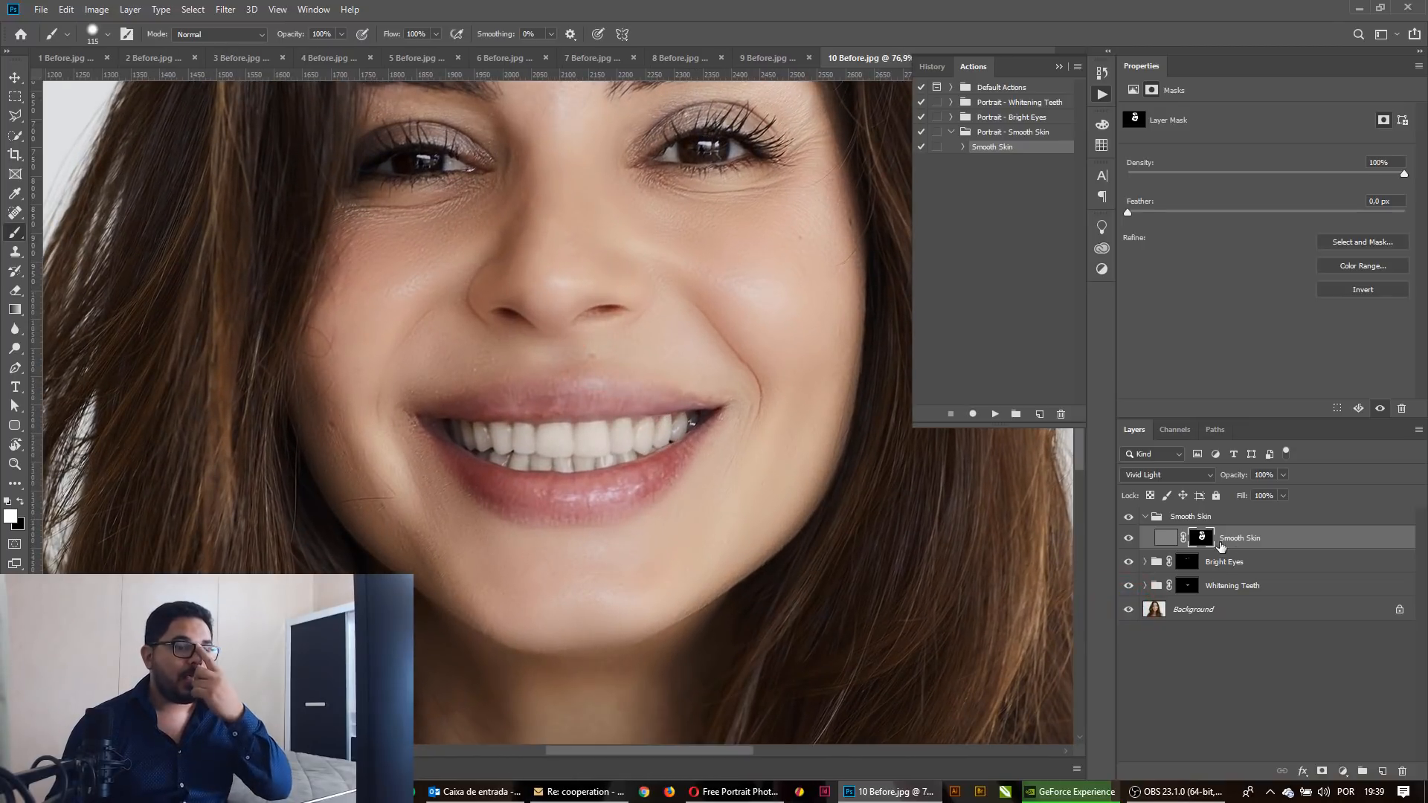
left_click(10, 518)
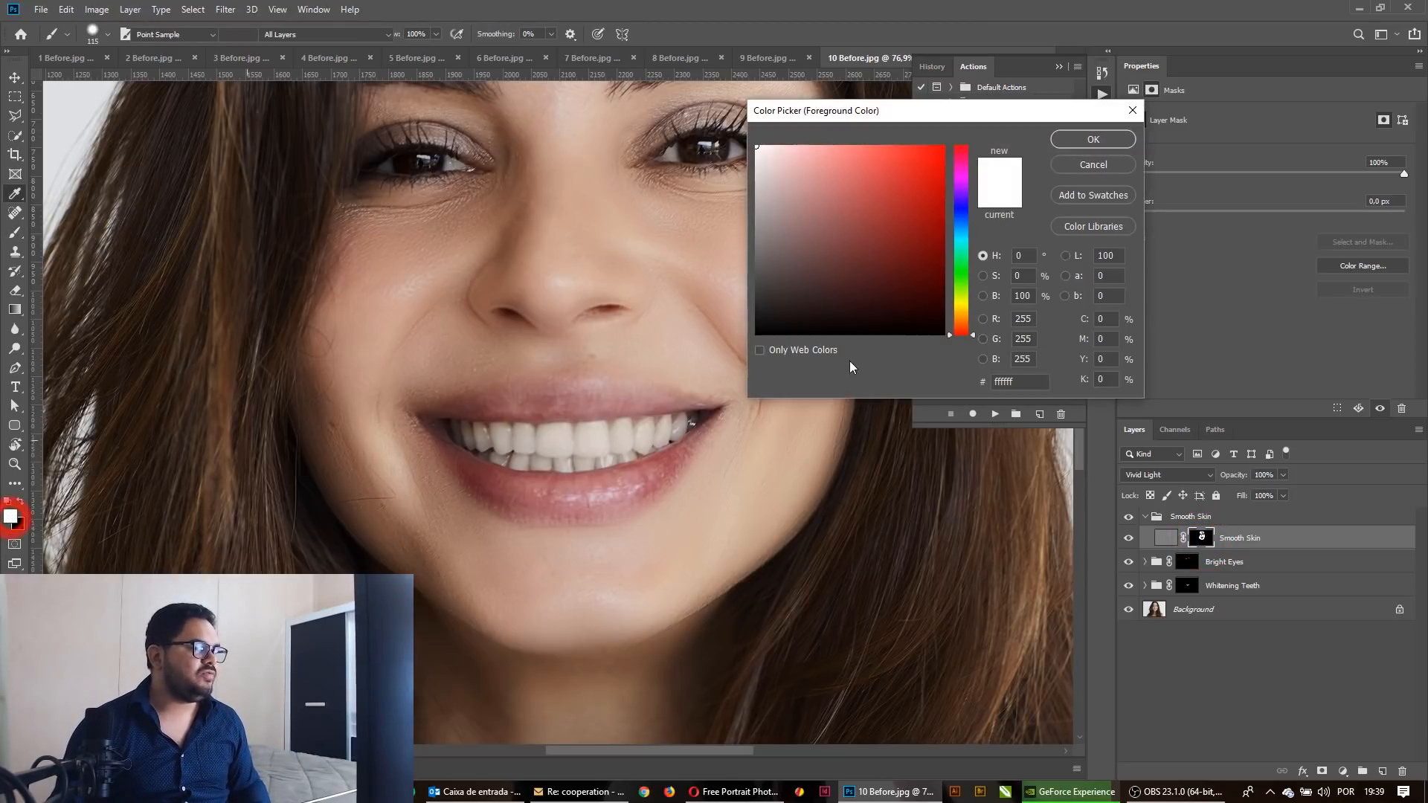
left_click(766, 320)
key("b")
left_click(1068, 141)
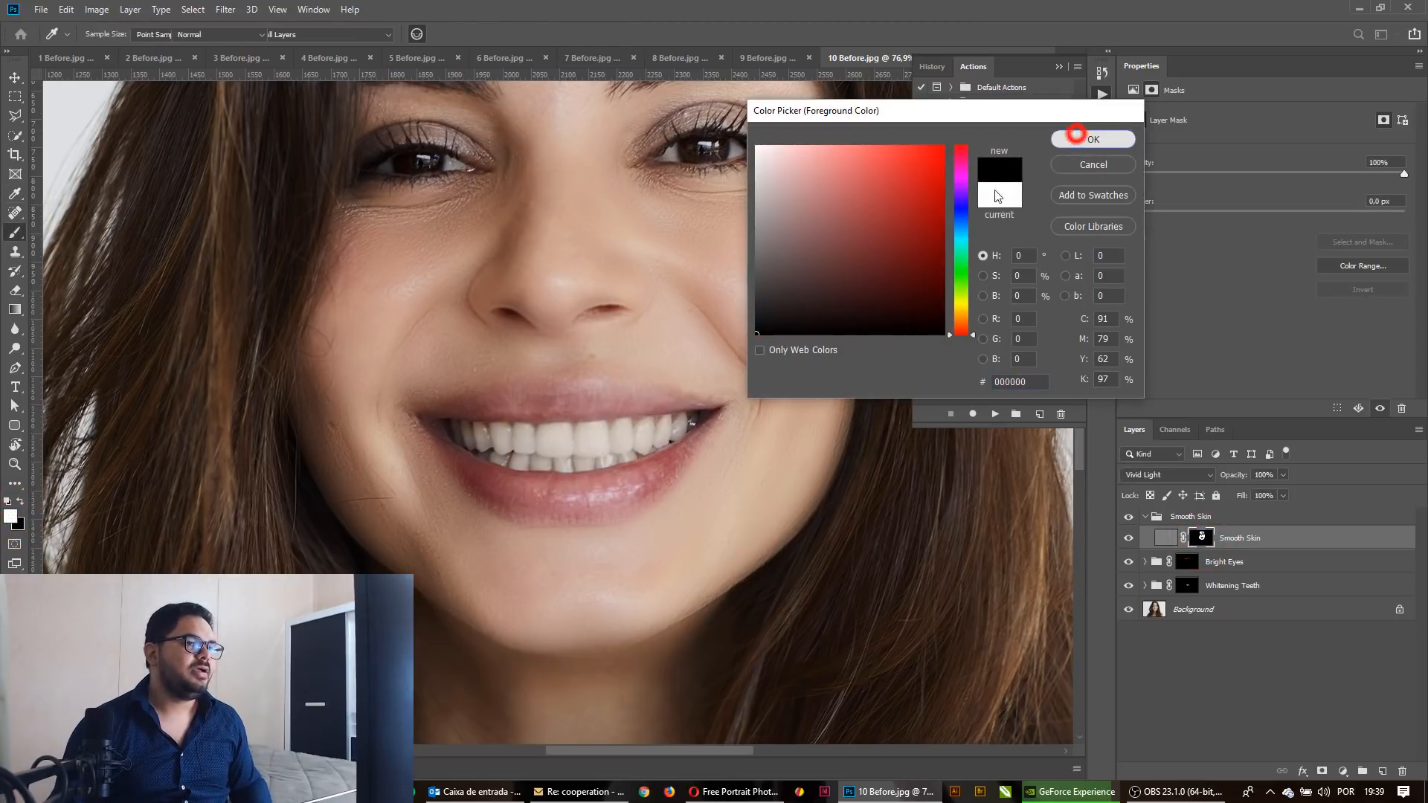
key("x")
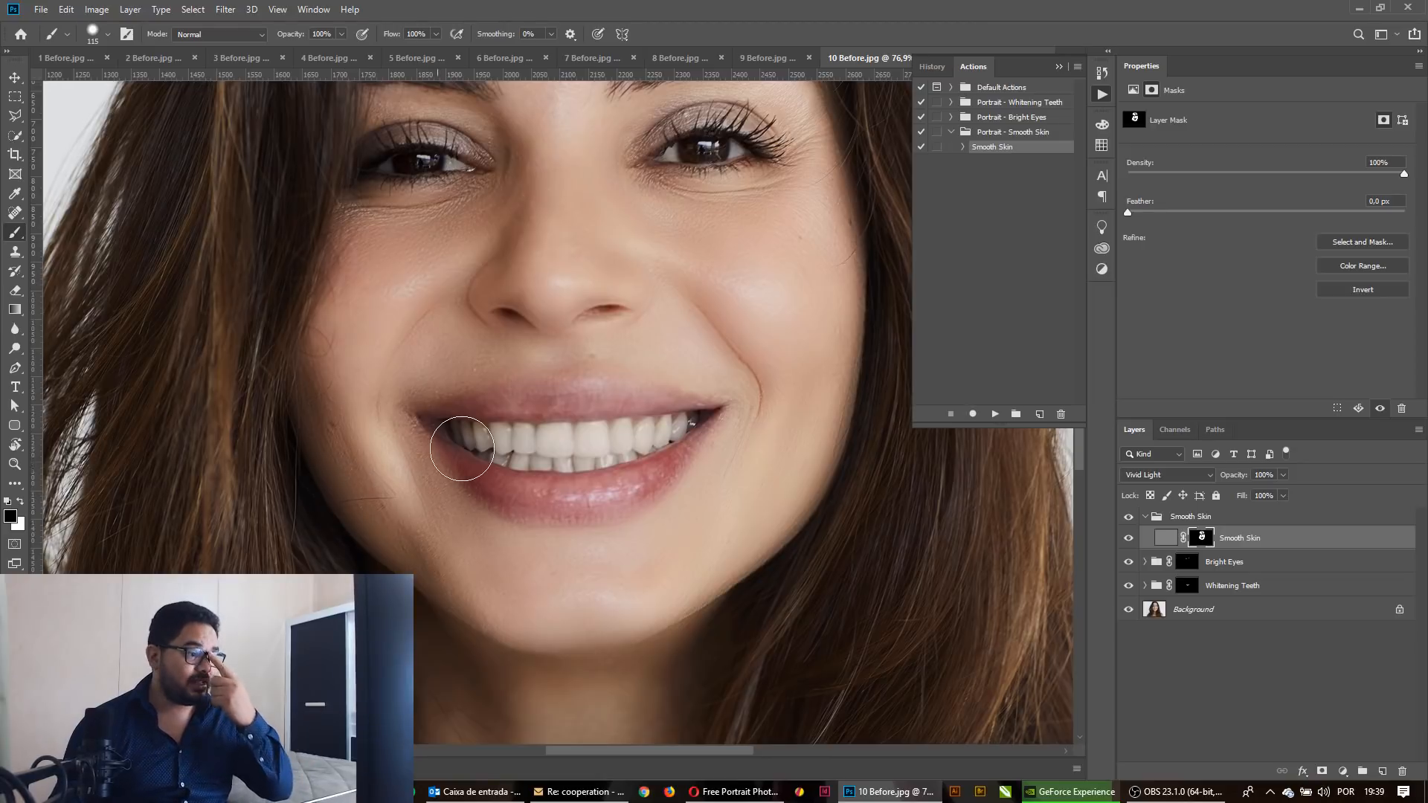
Paint black on the Smooth Skin layer's mask along both smile lines and beside the mouth corners with a size 43 brush.
mouse_move(682, 340)
left_mouse_down("alt")
mouse_move(660, 339)
mouse_move(729, 328)
mouse_move(741, 355)
left_mouse_up("alt")
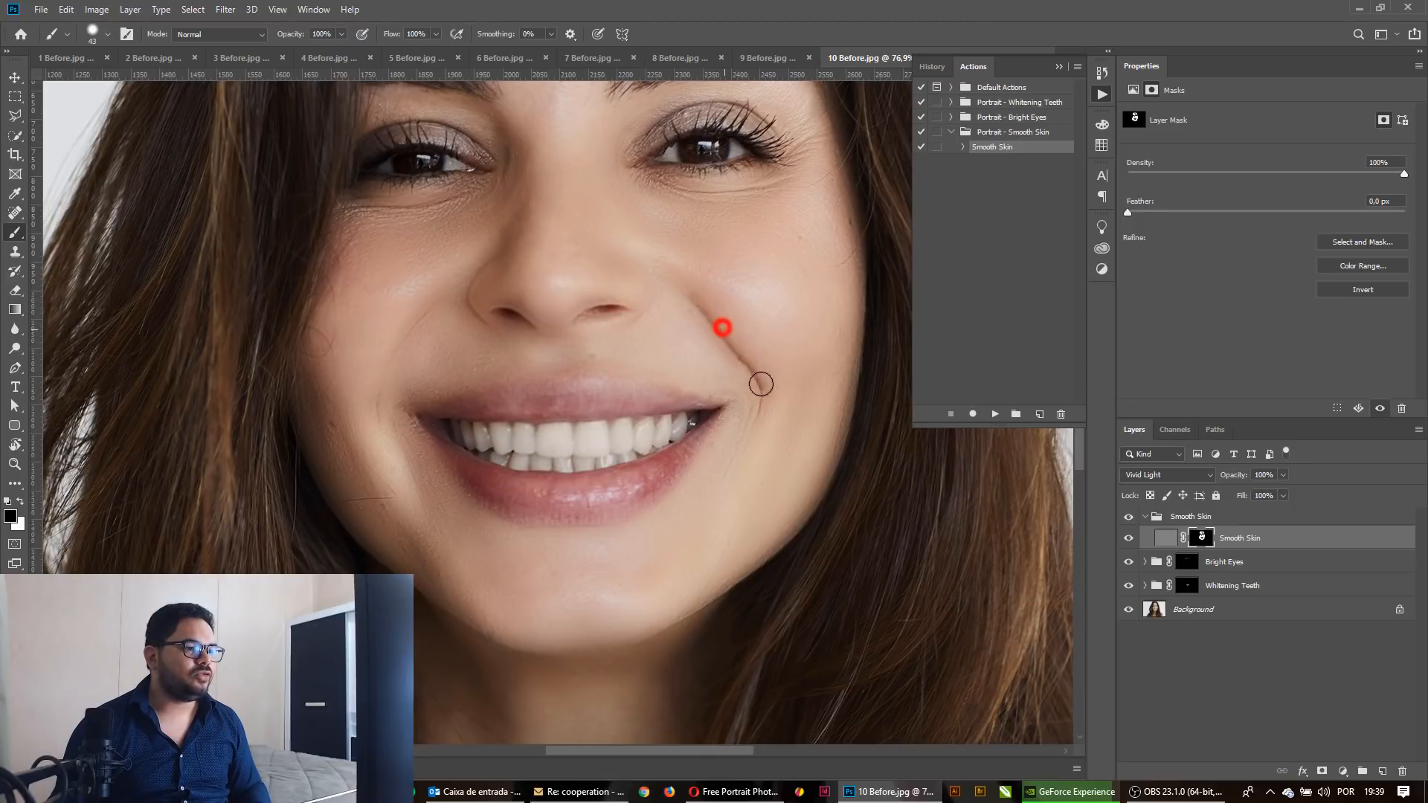
left_click(755, 420)
left_click(734, 457)
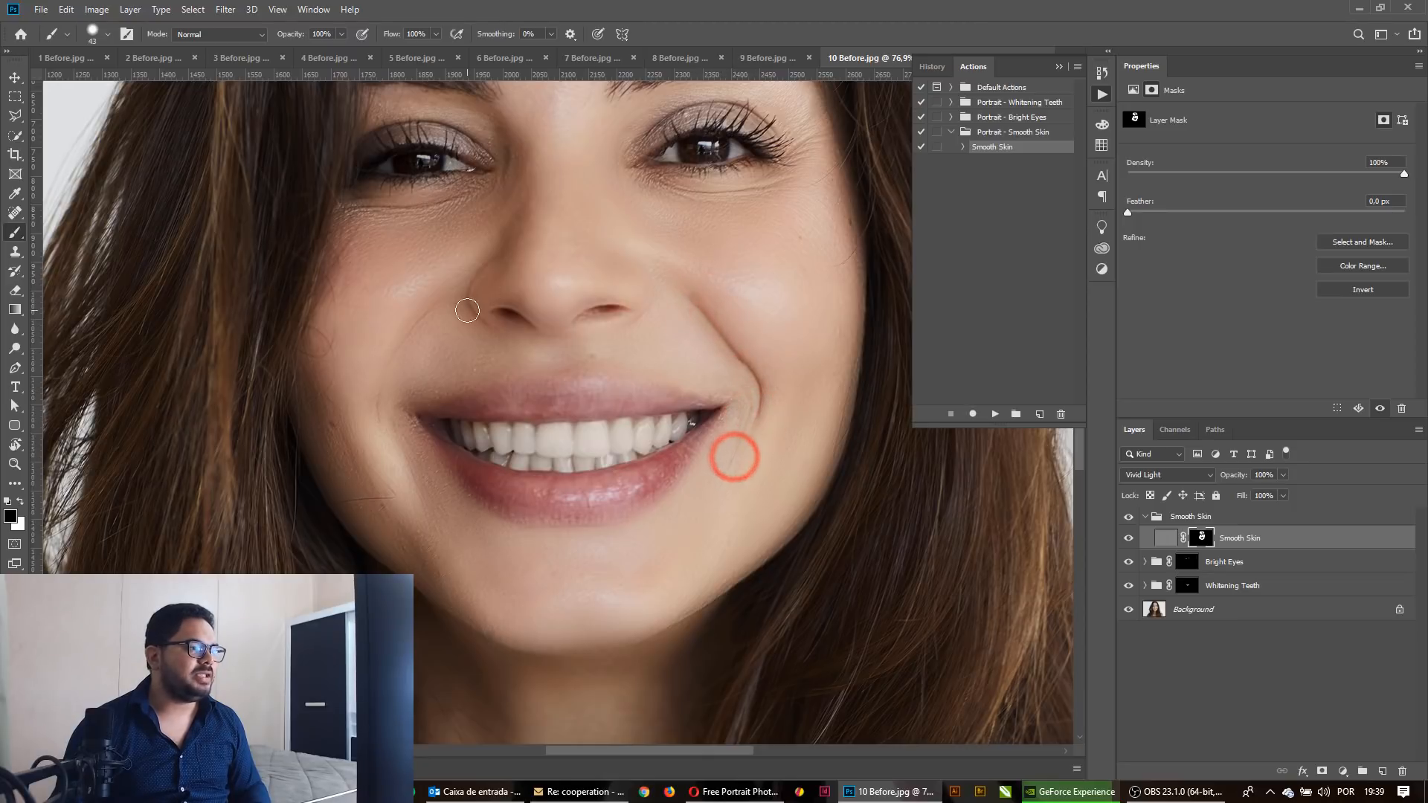
left_click(418, 321)
left_click(380, 378)
left_click(375, 399)
left_click(389, 434)
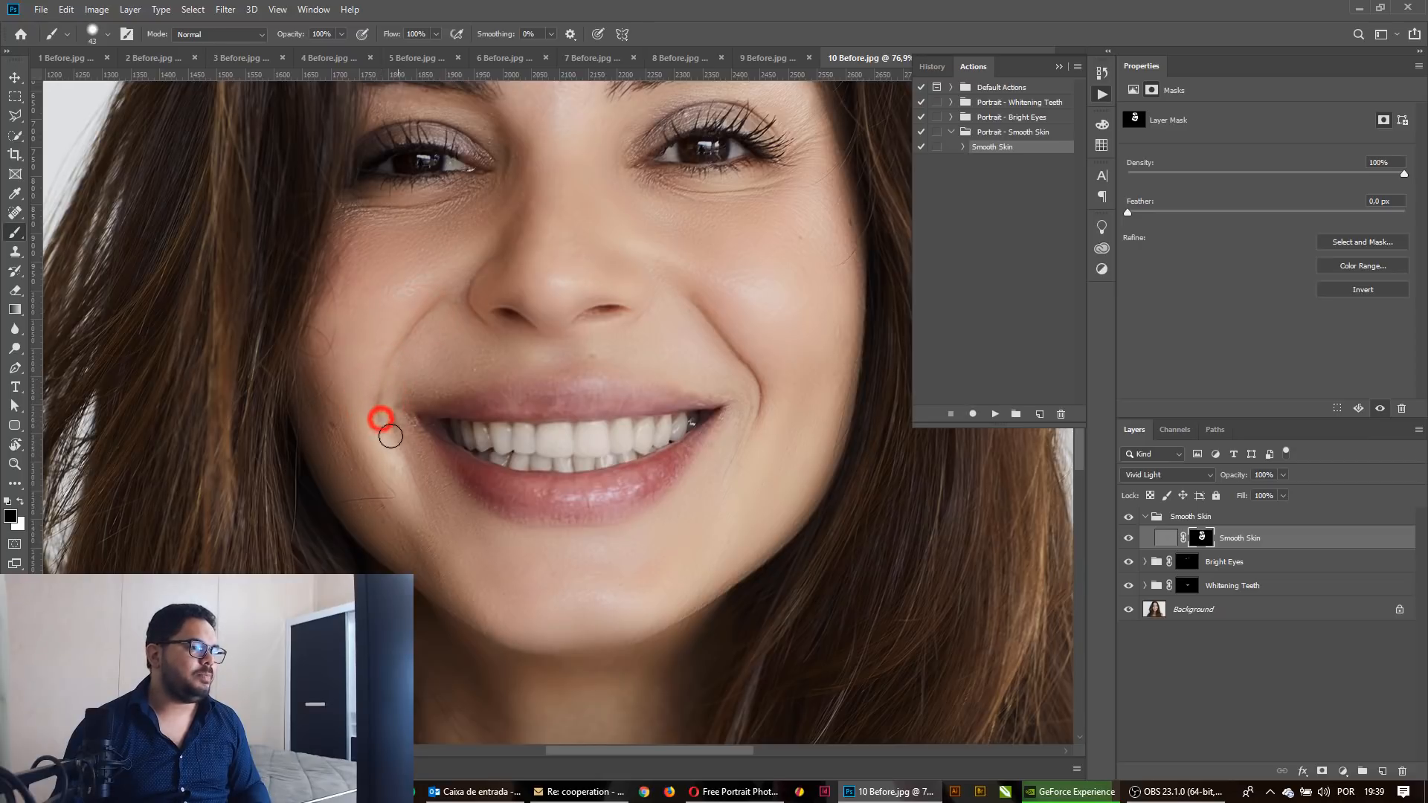
left_click(427, 489)
left_click(405, 465)
left_click(405, 408)
left_click(717, 412)
left_click(817, 509)
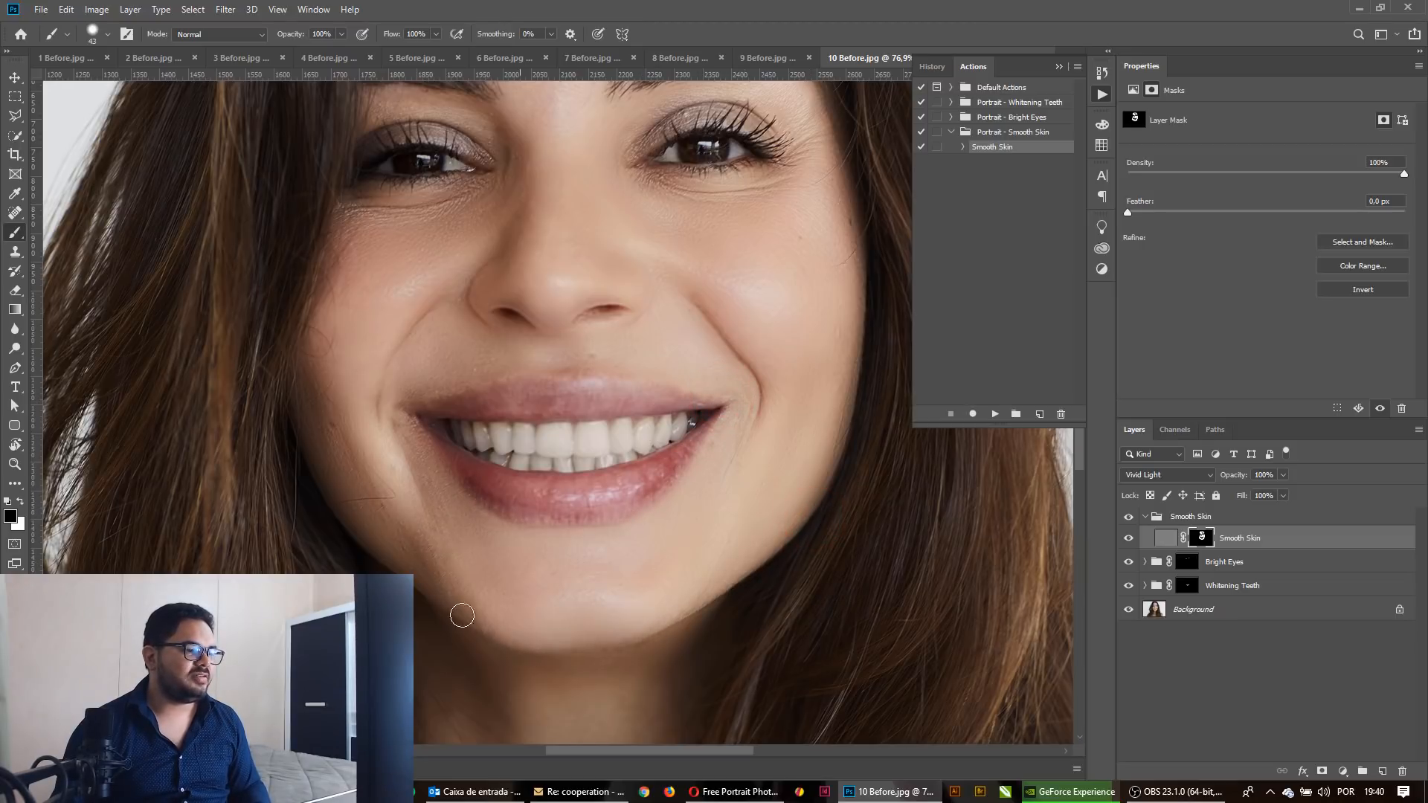
Paint black on the Smooth Skin layer's mask over the eyebrows to restore their detail.
left_click_drag(775, 233, 719, 498)
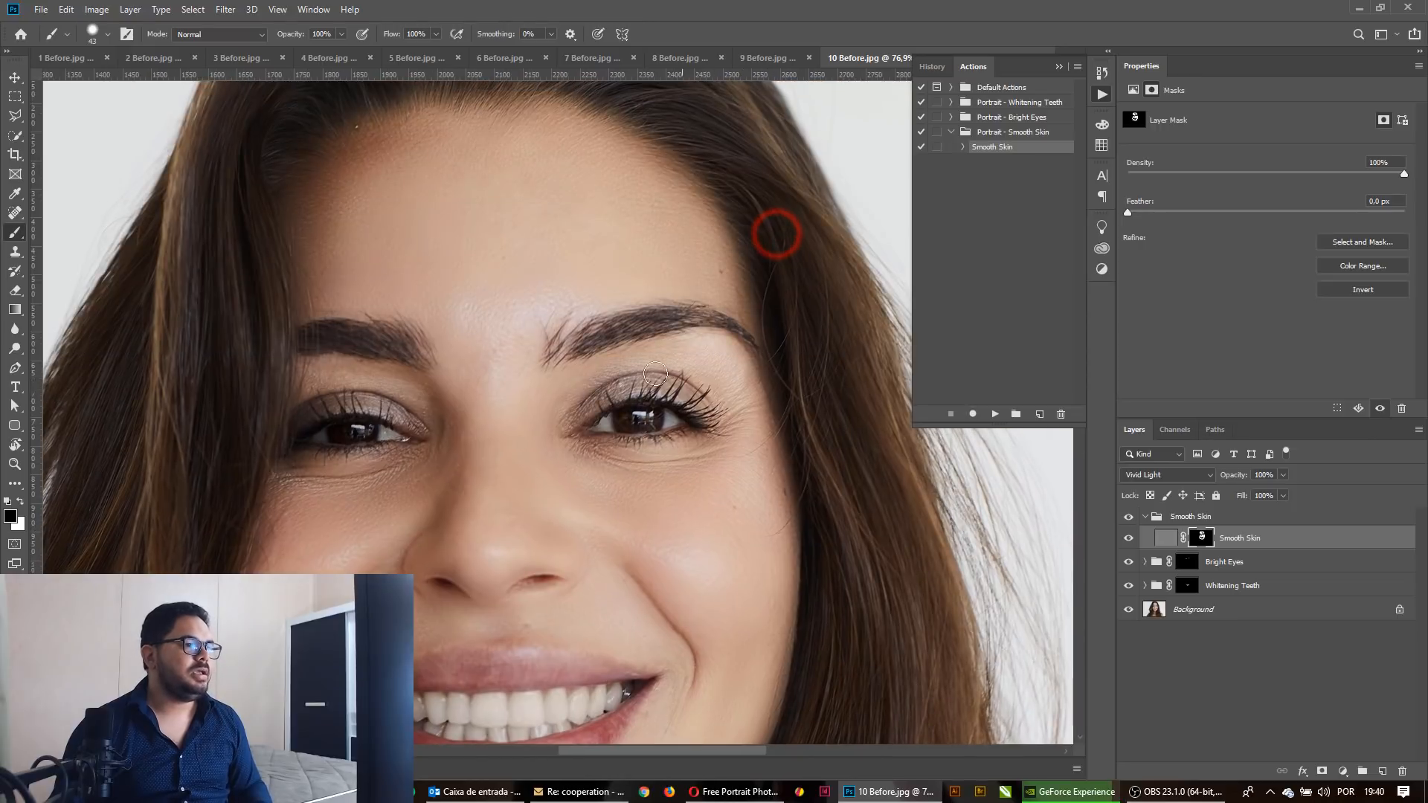
left_click(589, 322)
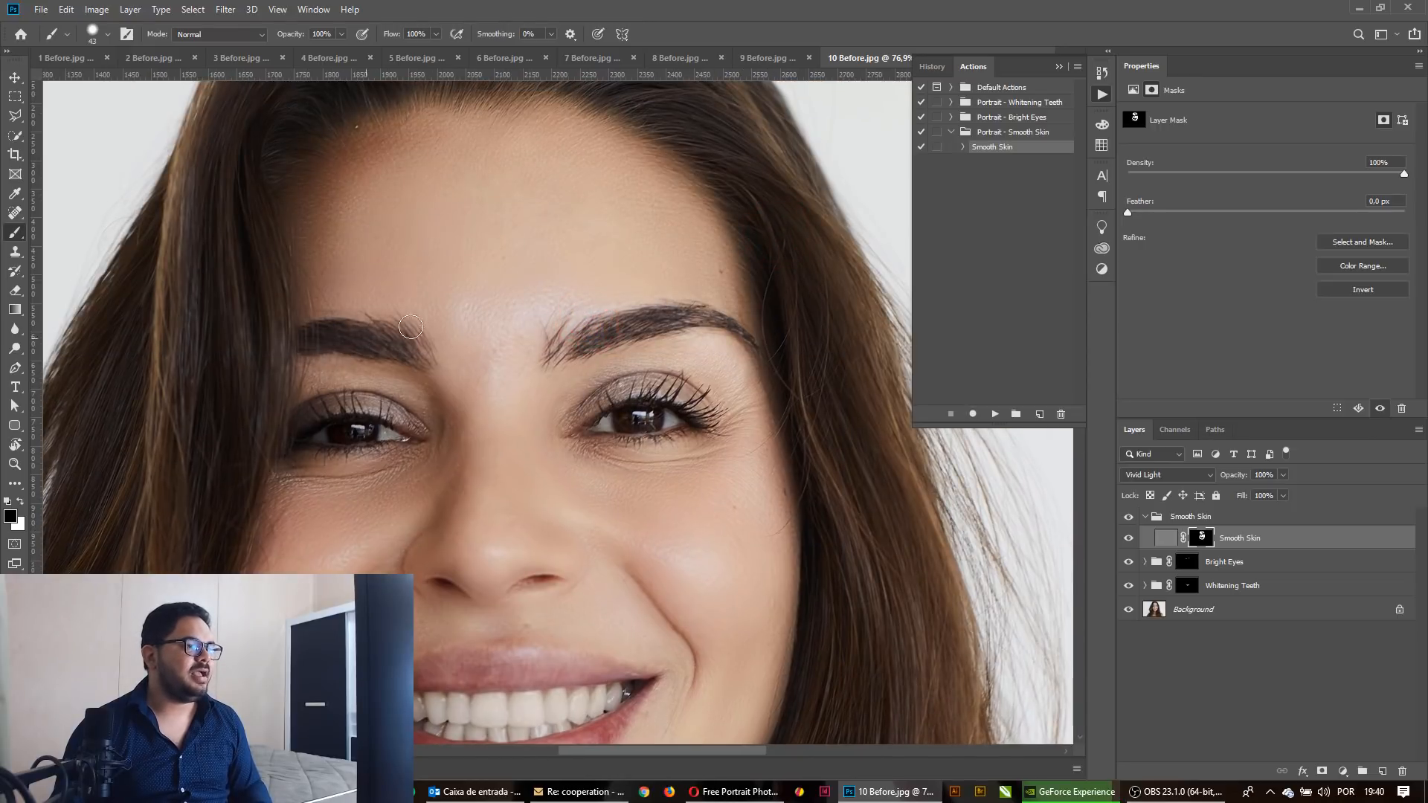
key("ctrl+0")
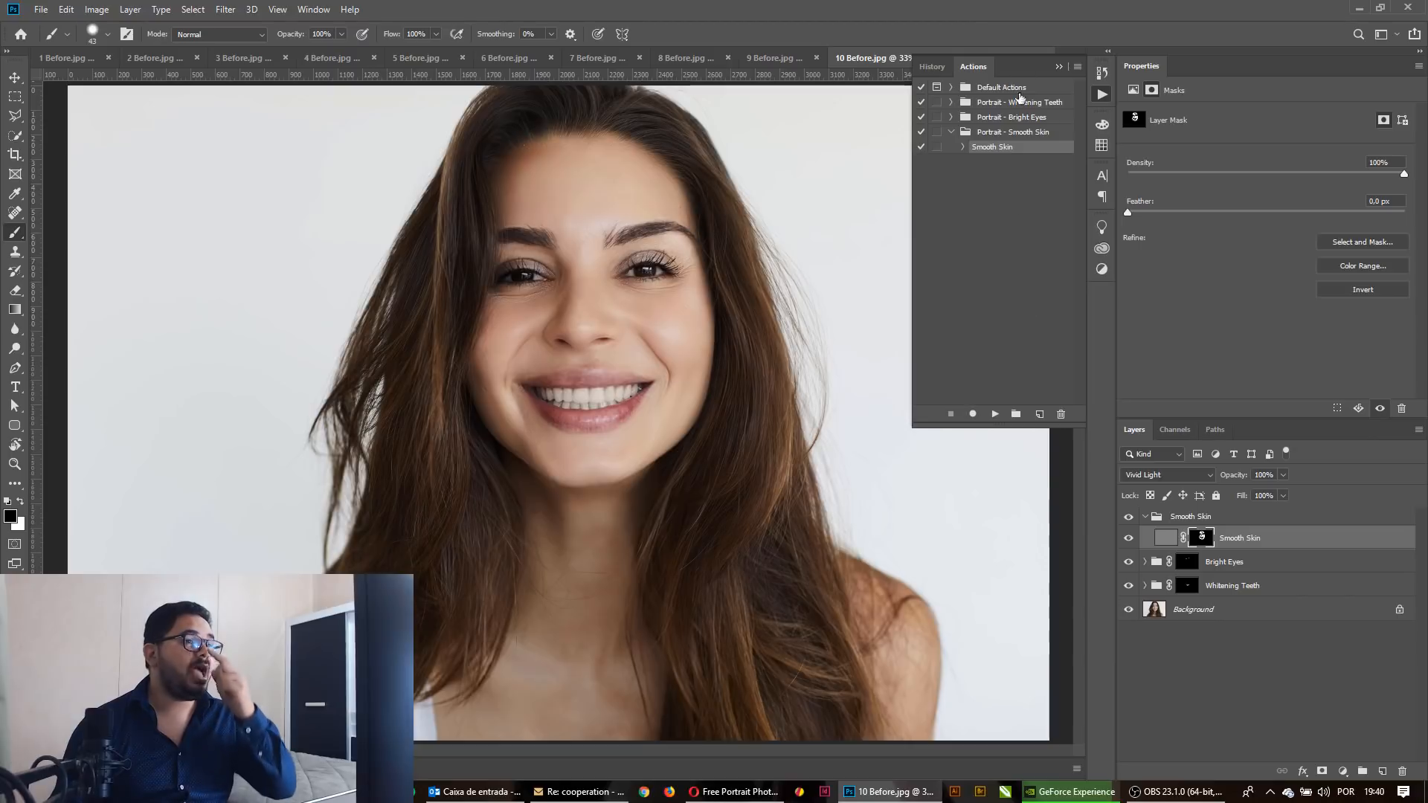
Load the action file Portrait - HighLights.atn and play its HighLights action on the portrait.
left_click(951, 131)
left_click(1078, 67)
left_click(1132, 344)
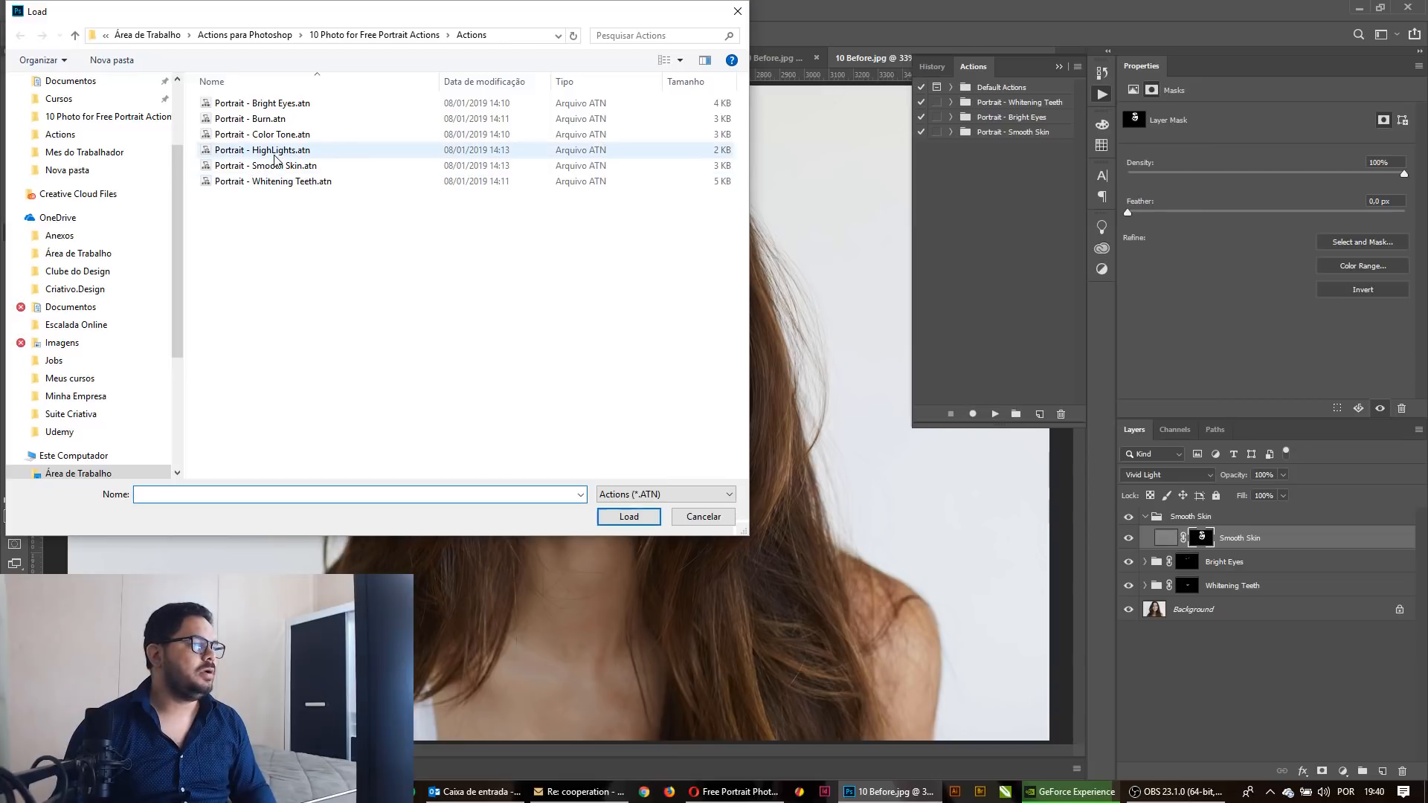
left_click(274, 152)
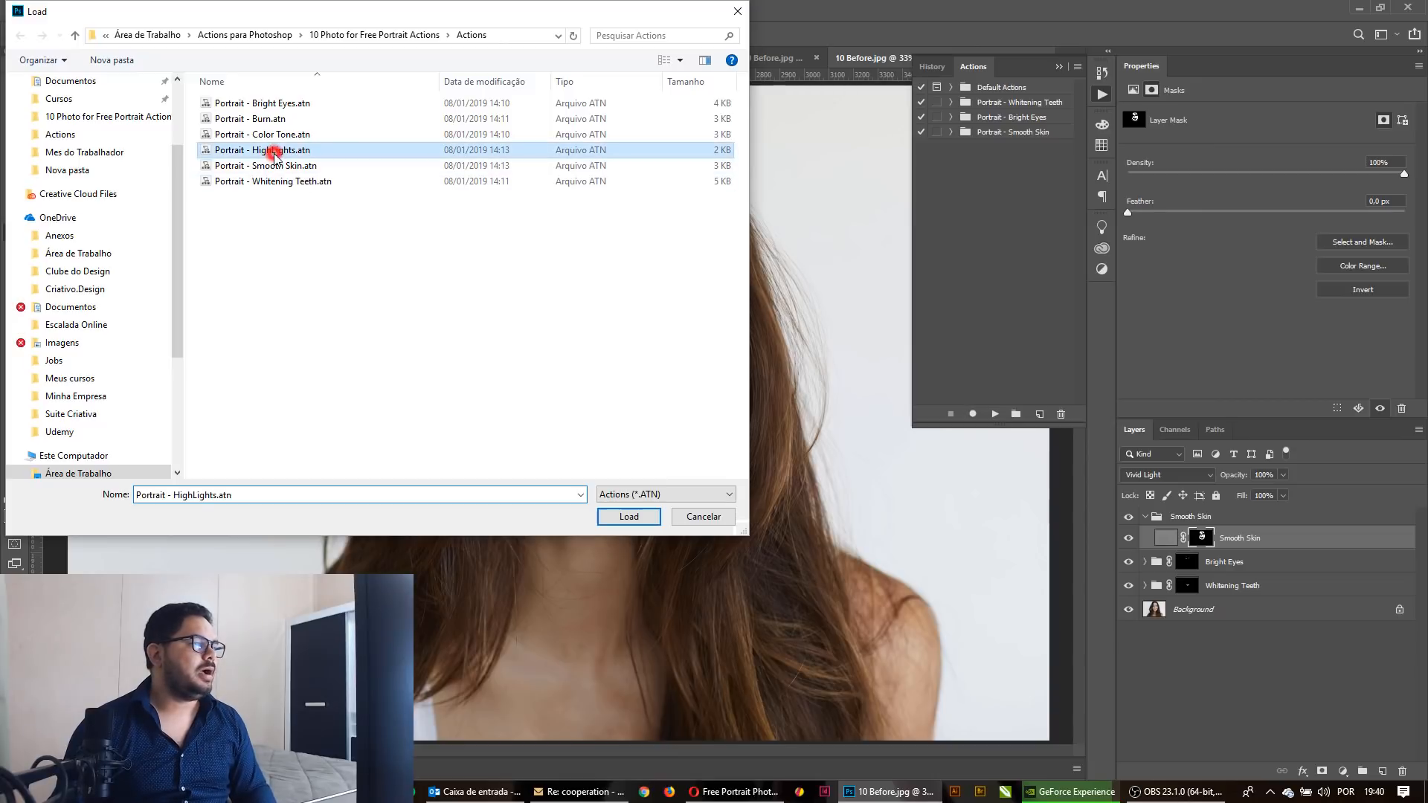
left_click(628, 516)
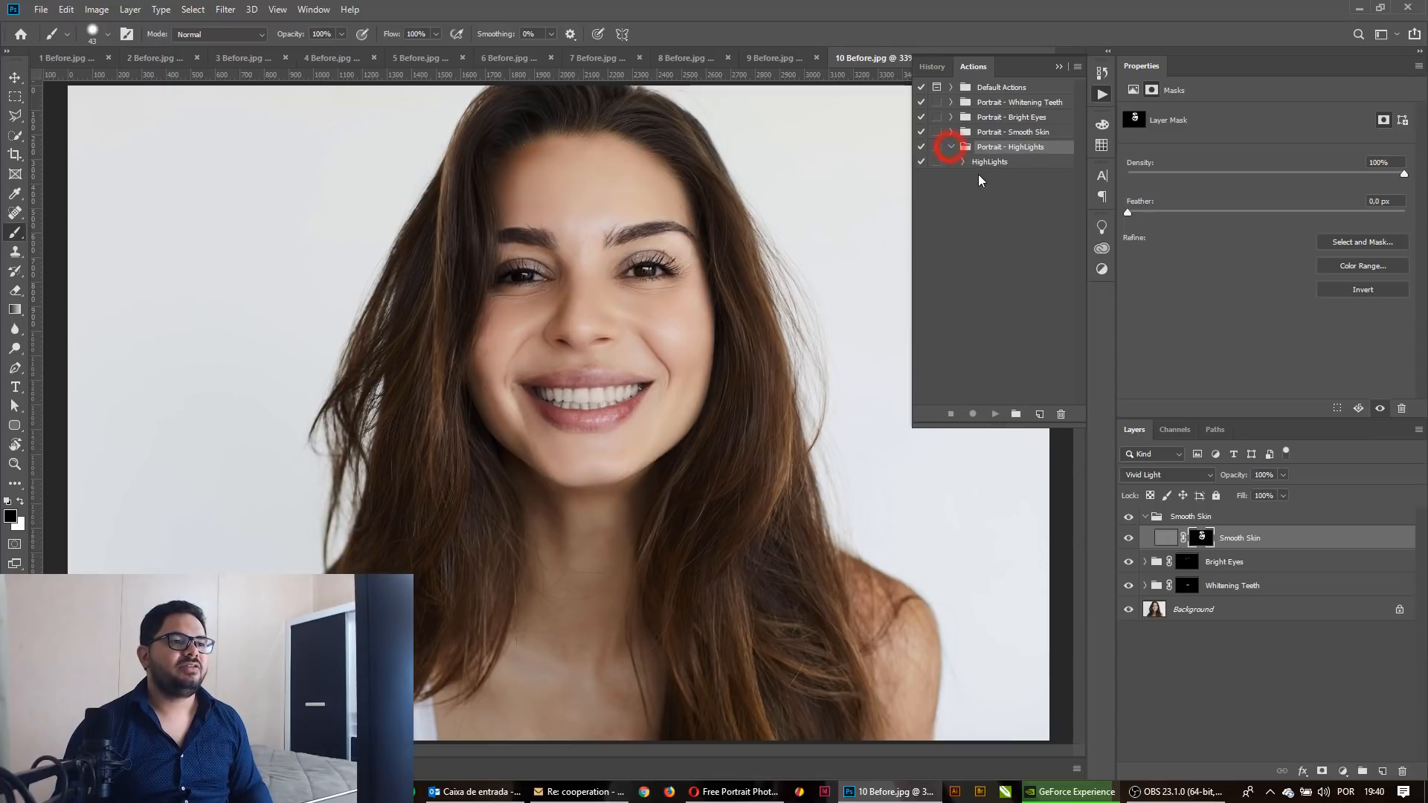
left_click(983, 163)
left_click(996, 414)
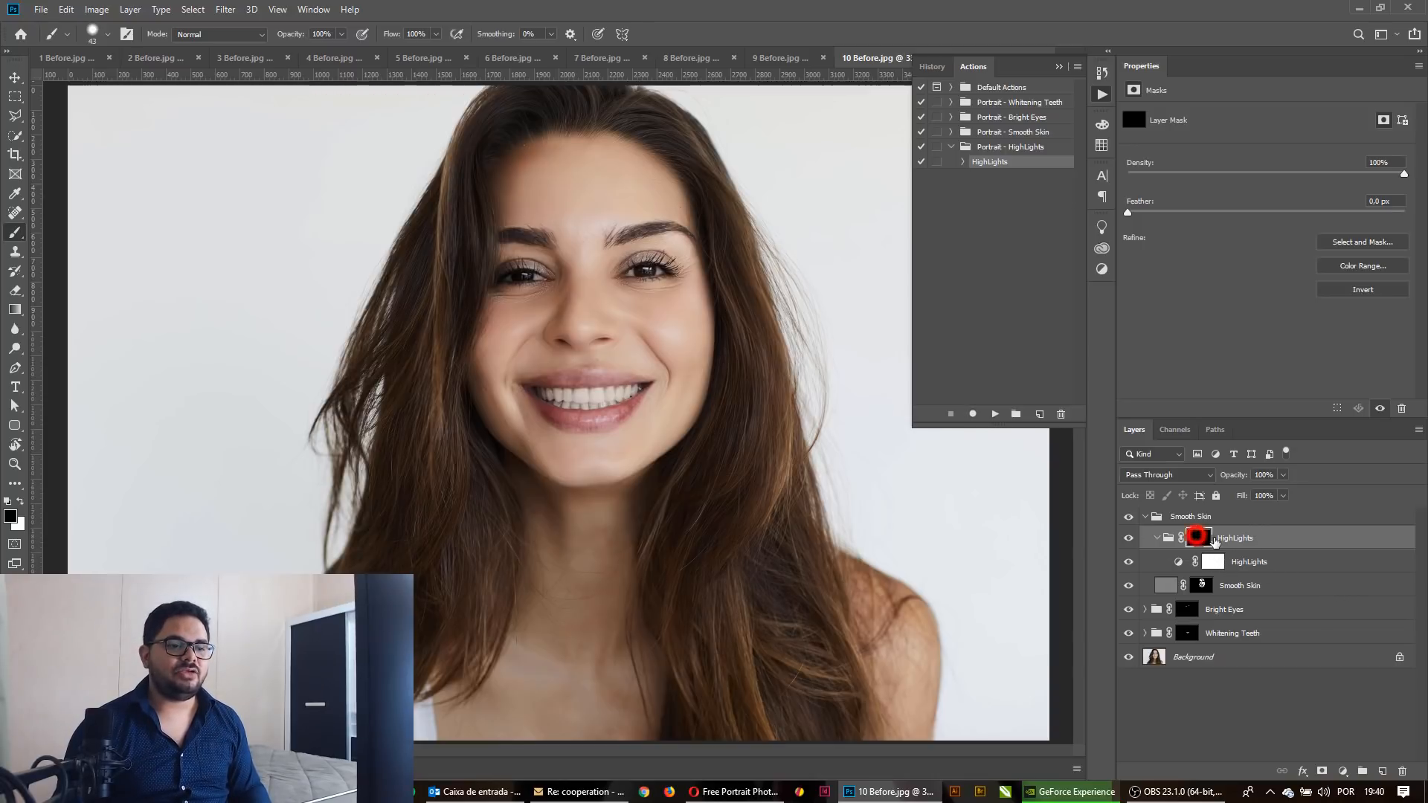
Paint white on the HighLights group's mask over the hair on the left side of the face with a brush of about size 175.
left_click_drag(639, 349, 717, 432)
left_click_drag(676, 366, 706, 367)
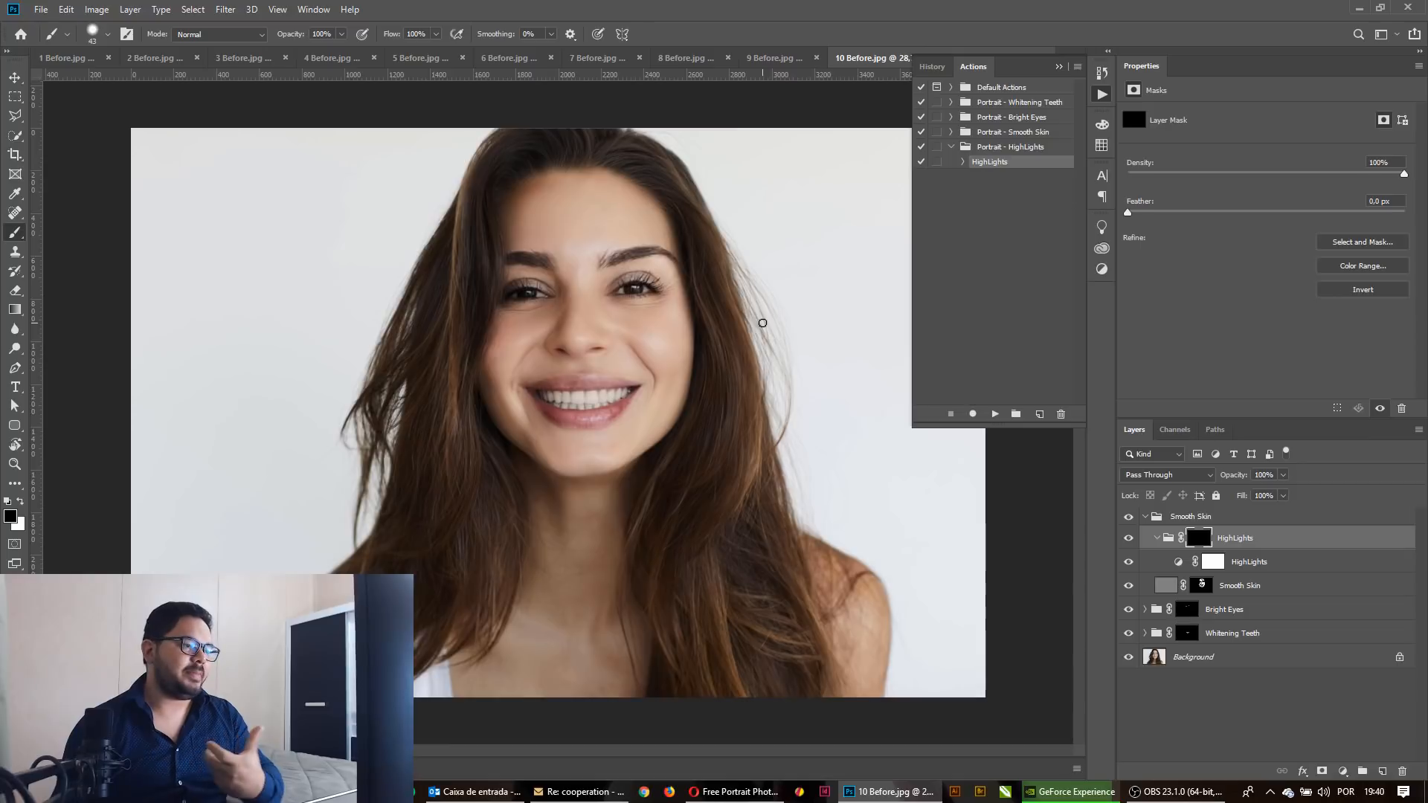
left_click_drag(567, 475, 583, 477)
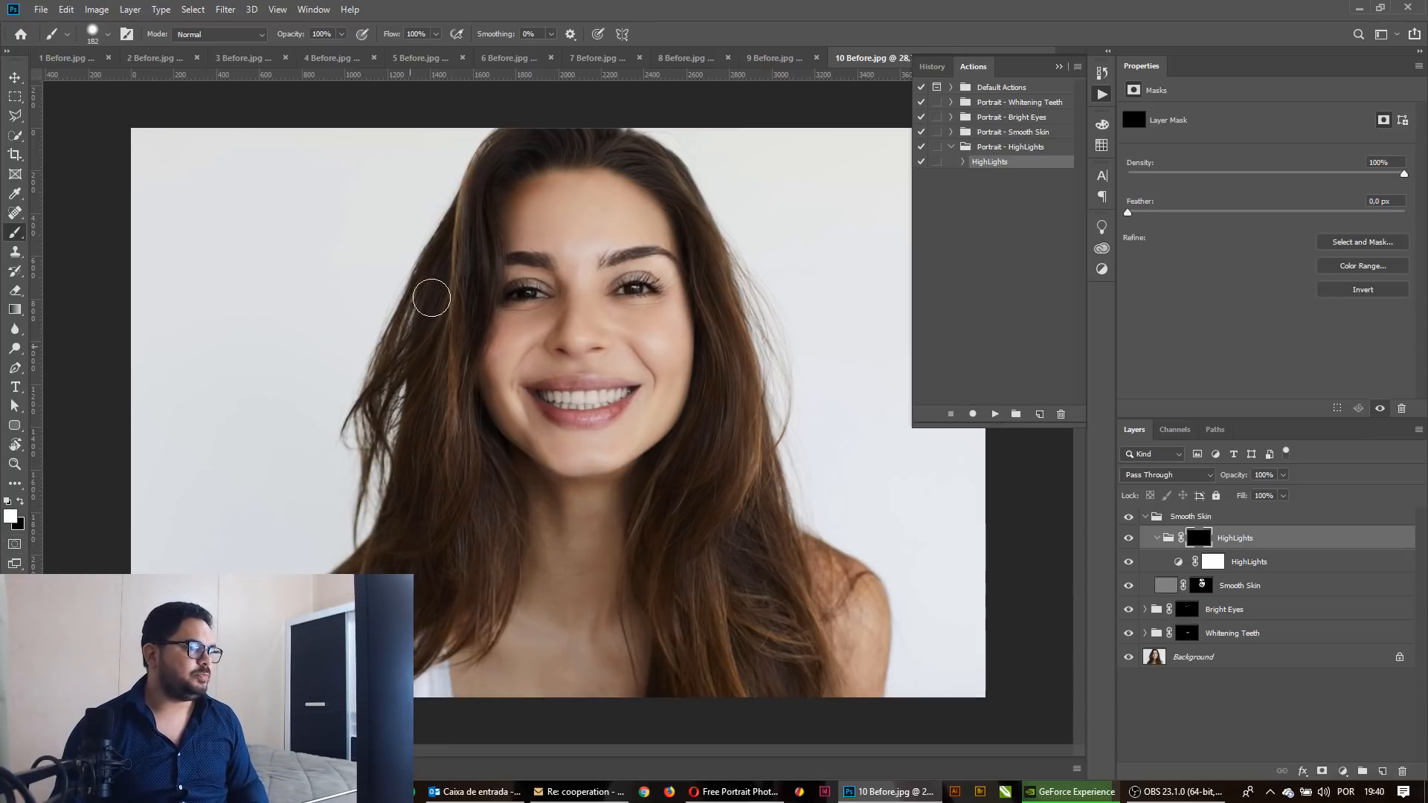
mouse_move(496, 151)
left_mouse_down()
mouse_move(479, 180)
mouse_move(496, 140)
mouse_move(487, 177)
mouse_move(529, 196)
mouse_move(530, 124)
left_mouse_up()
mouse_move(506, 341)
left_mouse_down()
mouse_move(520, 124)
mouse_move(469, 159)
mouse_move(449, 230)
mouse_move(458, 256)
left_mouse_up()
mouse_move(453, 267)
left_mouse_down()
mouse_move(441, 342)
mouse_move(451, 289)
mouse_move(473, 560)
mouse_move(482, 515)
mouse_move(467, 490)
mouse_move(455, 543)
left_mouse_up()
left_click_drag(449, 542, 287, 595)
left_click_drag(376, 555, 356, 573)
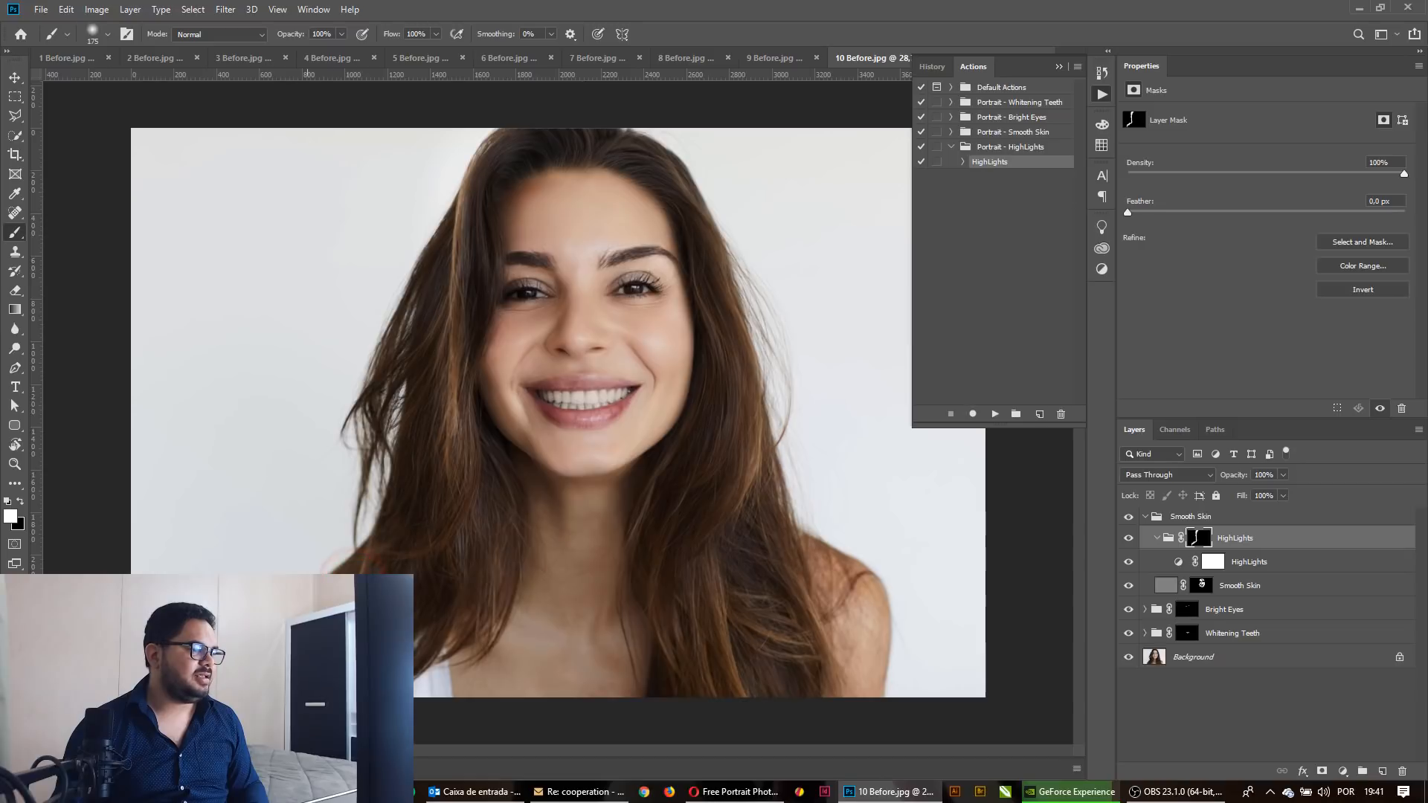
left_click_drag(485, 582, 476, 658)
left_click_drag(508, 548, 503, 626)
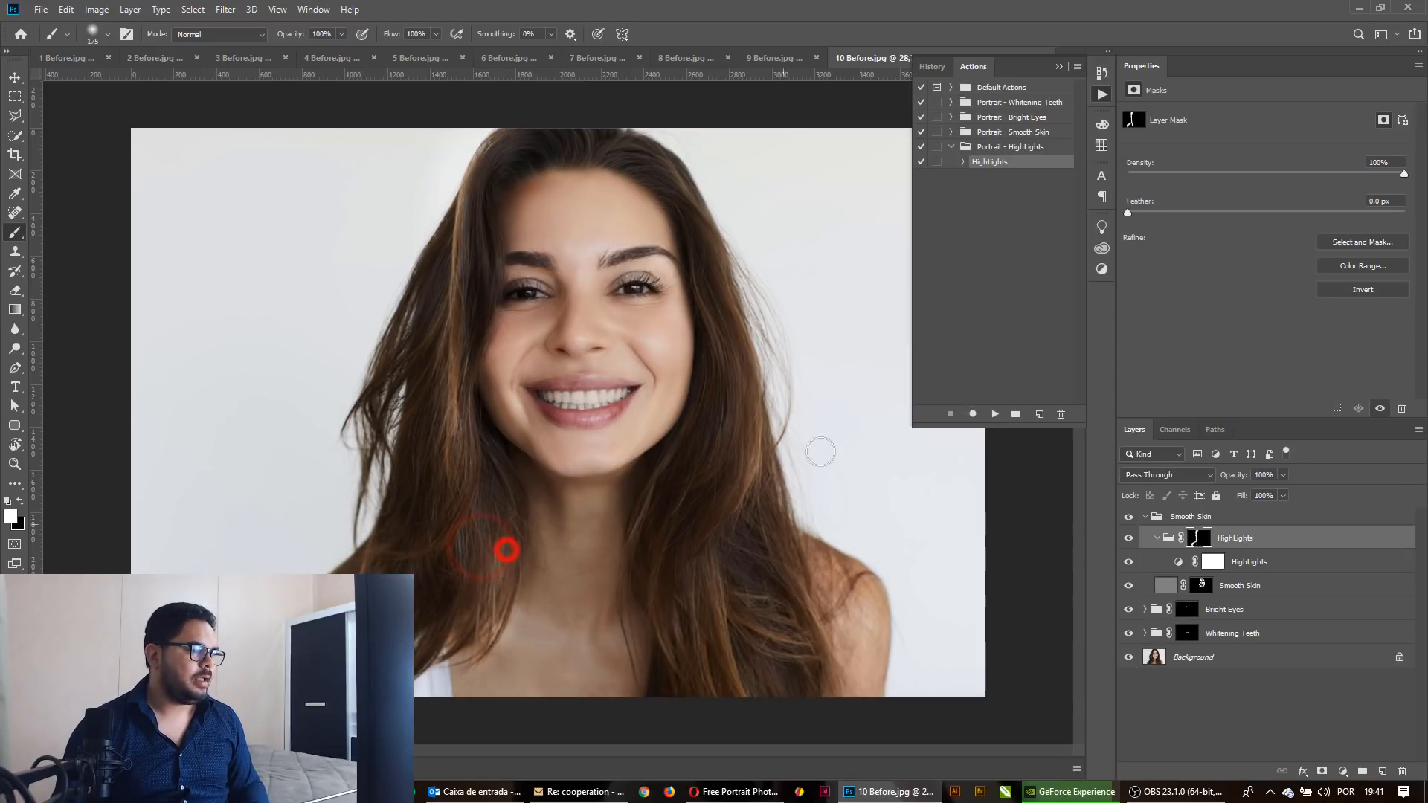
Paint white on the HighLights group's mask over the hair on the right side of the face and across the top of the head.
mouse_move(680, 185)
left_mouse_down()
mouse_move(751, 334)
mouse_move(767, 426)
mouse_move(715, 534)
mouse_move(739, 715)
left_mouse_up()
left_click_drag(669, 583, 736, 744)
left_click_drag(656, 620, 679, 688)
left_click_drag(739, 590, 825, 667)
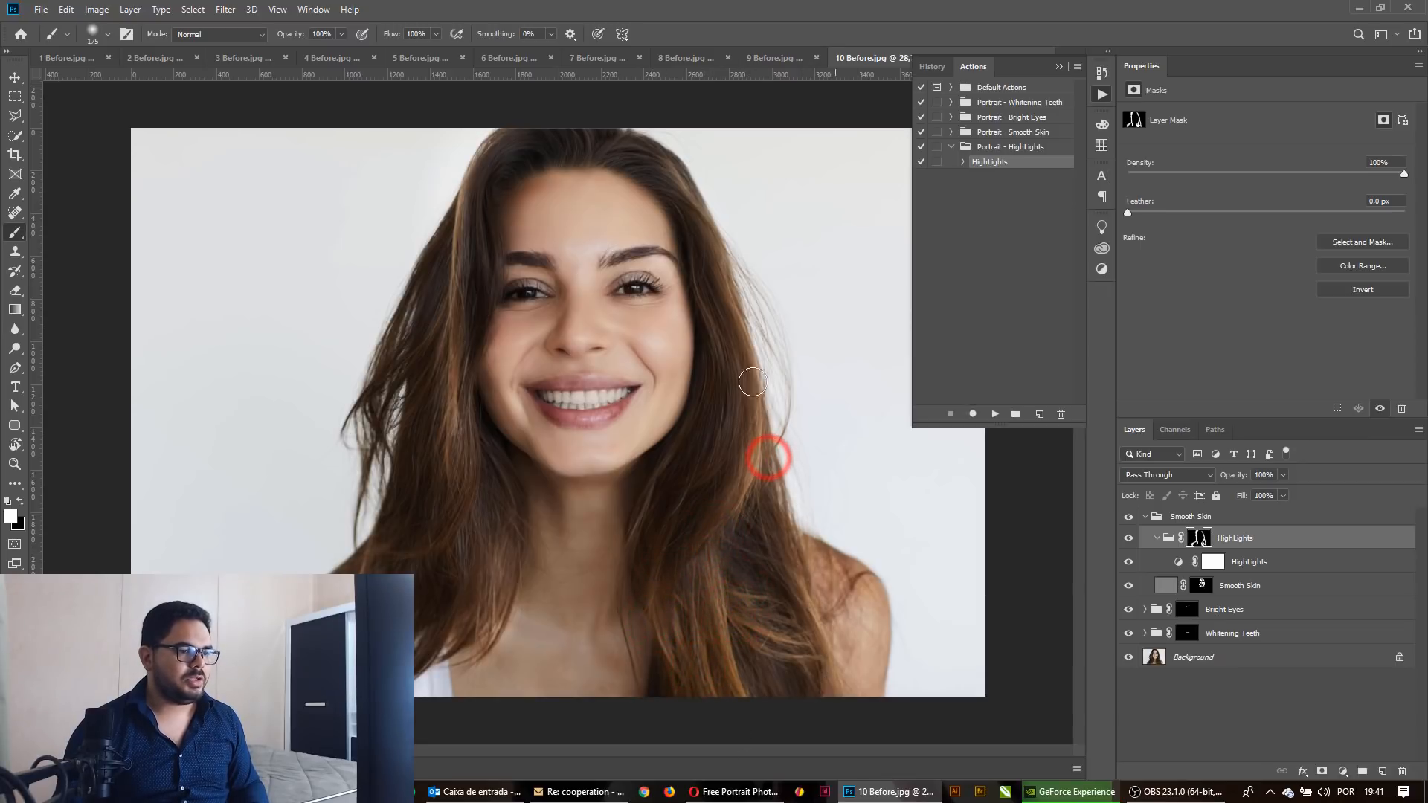
mouse_move(584, 137)
left_mouse_down()
mouse_move(570, 78)
mouse_move(573, 130)
mouse_move(520, 101)
mouse_move(538, 131)
mouse_move(460, 111)
left_mouse_up()
left_click(379, 355)
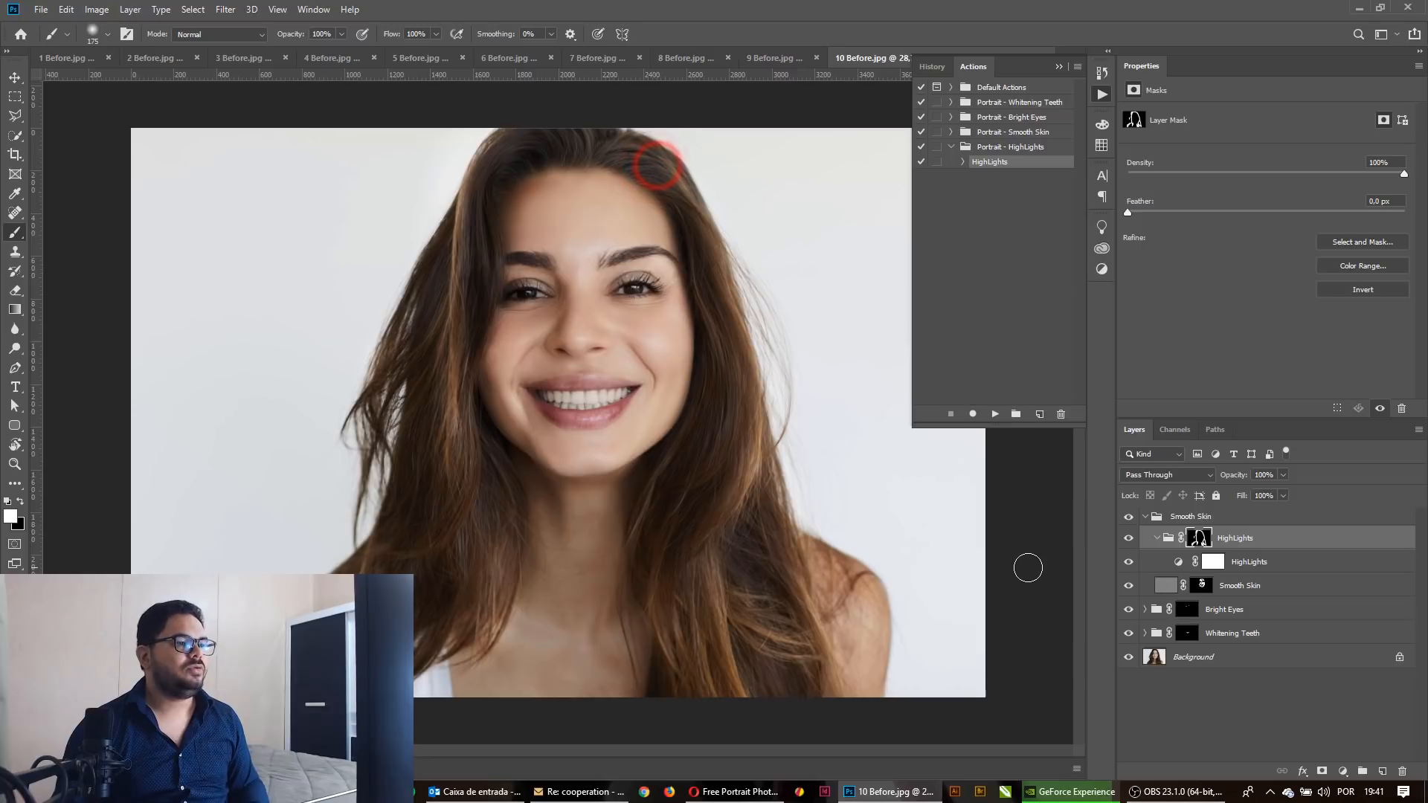
Compare the hair with and without highlights by toggling the HighLights group's visibility, and collapse the HighLights and Smooth Skin groups.
left_click(1146, 516)
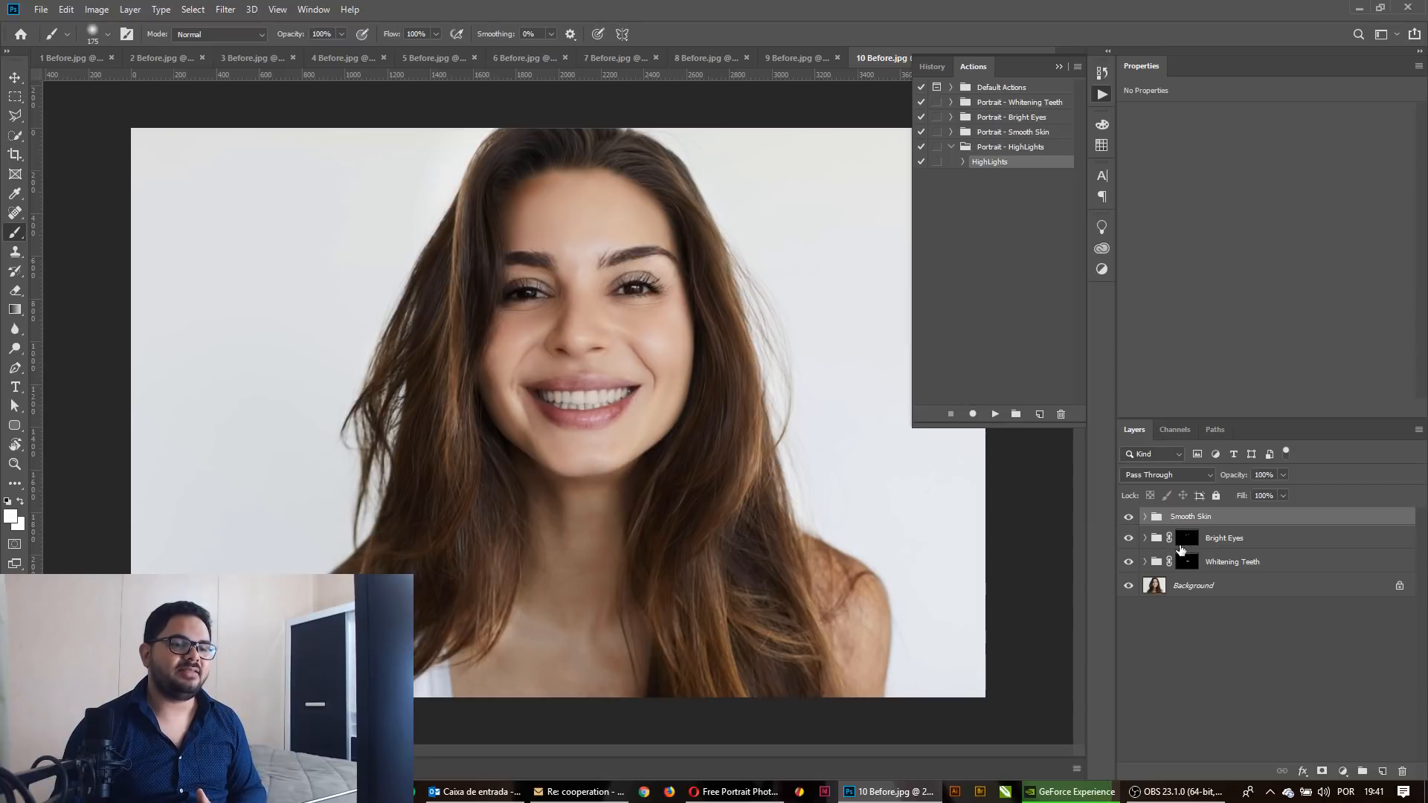
left_click(1146, 516)
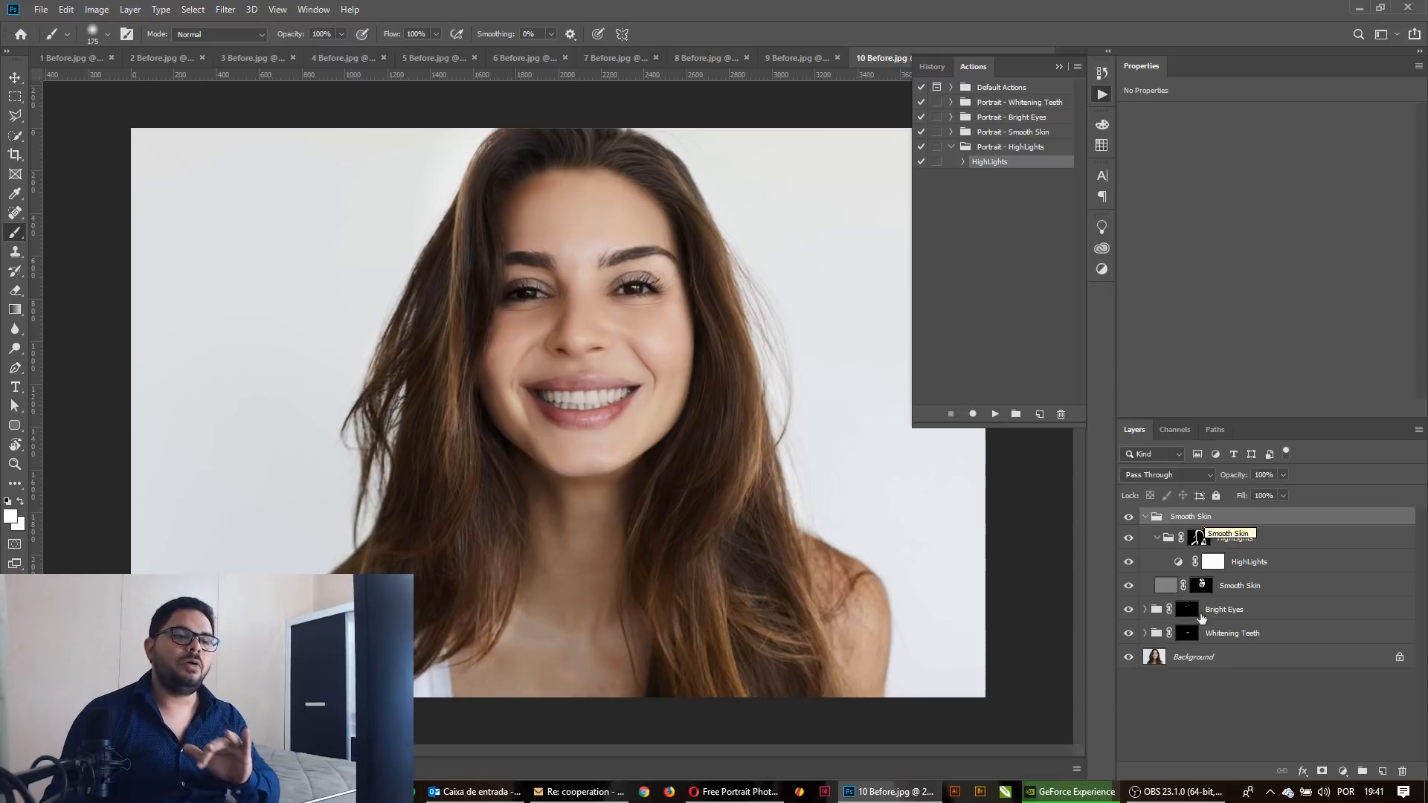
left_click(1217, 656)
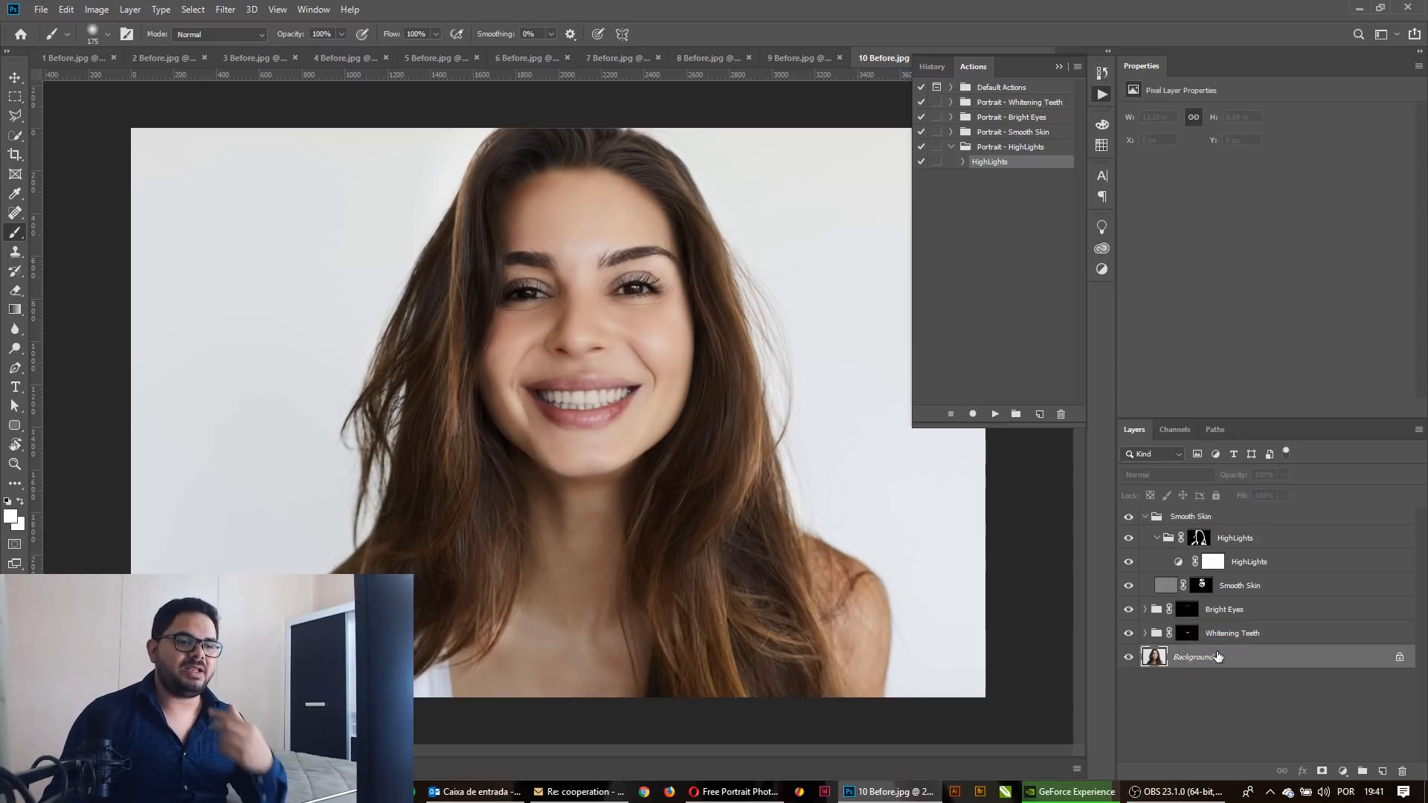
left_click(1129, 539)
left_click(1128, 539)
left_click(1128, 538)
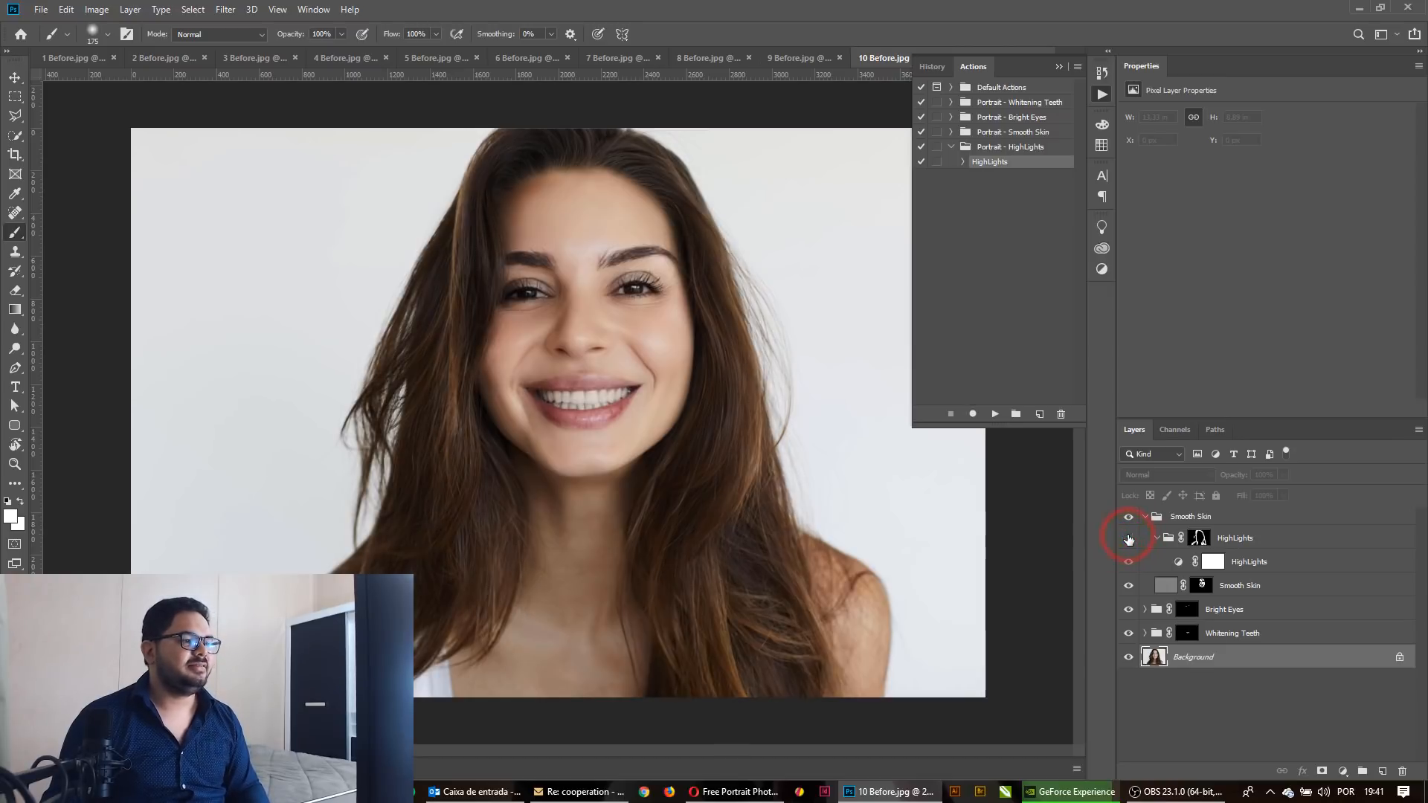
left_click(1128, 538)
left_click(1128, 539)
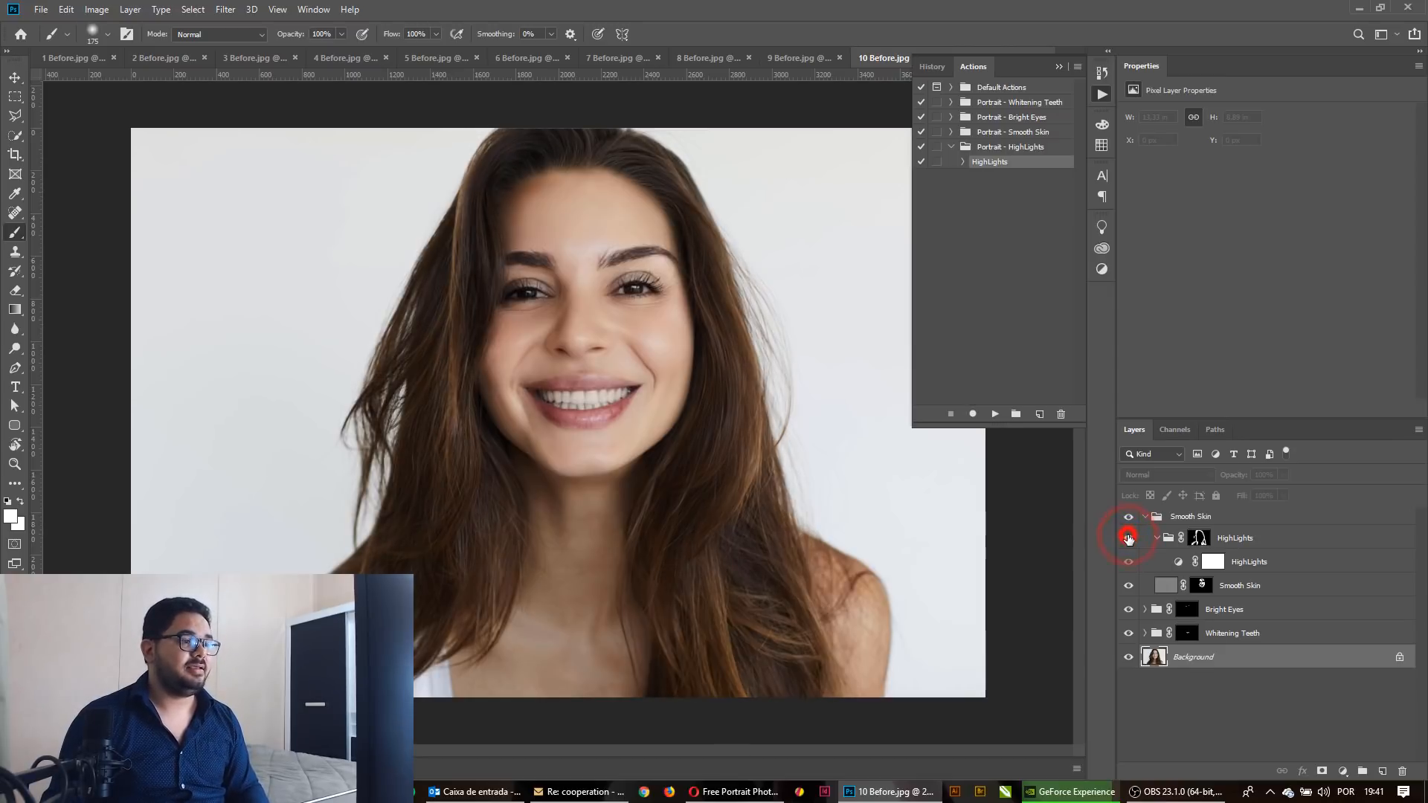
left_click(1128, 538)
left_click(1158, 537)
left_click(1145, 516)
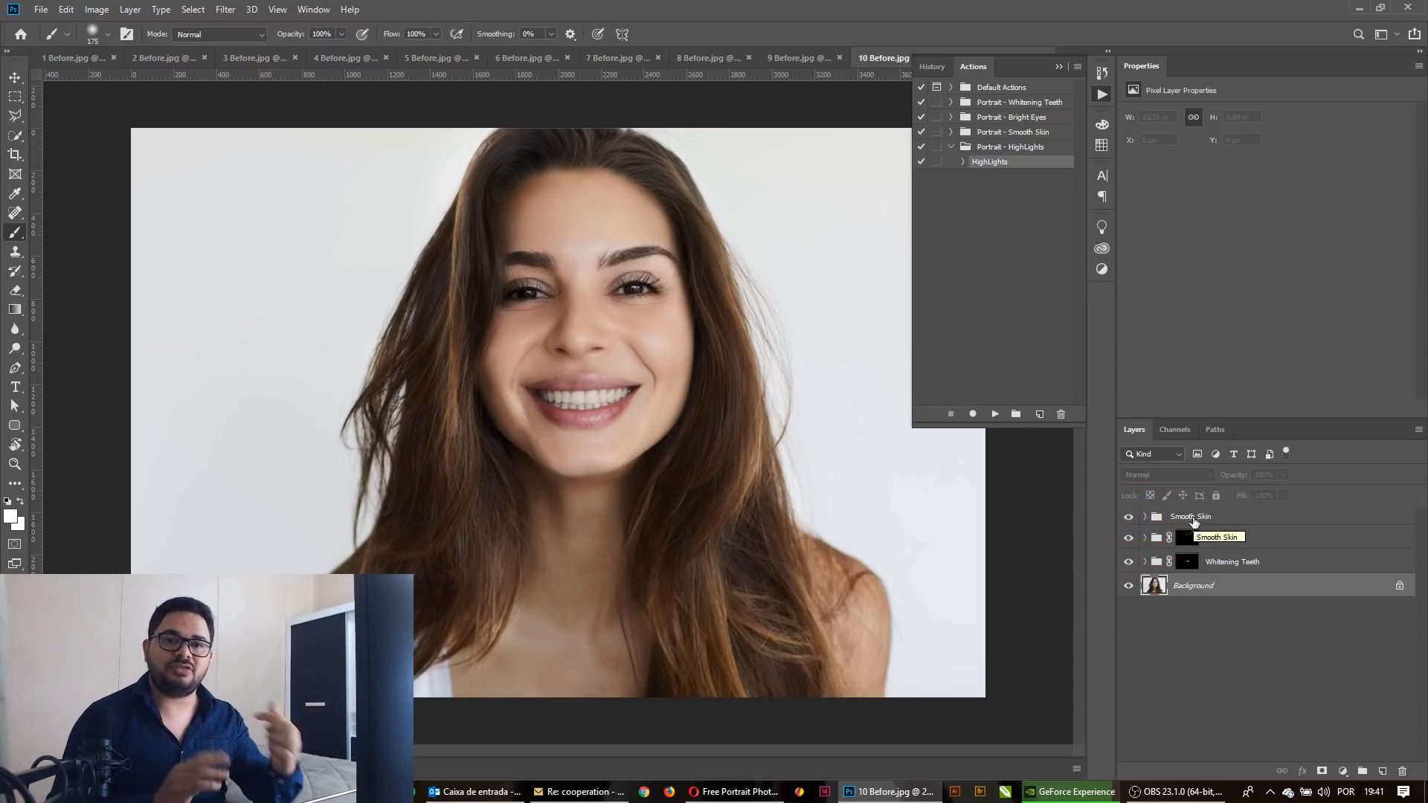
Switch to the document 8 Before.jpg and collapse the Portrait - HighLights action set.
left_click(810, 58)
left_click(732, 58)
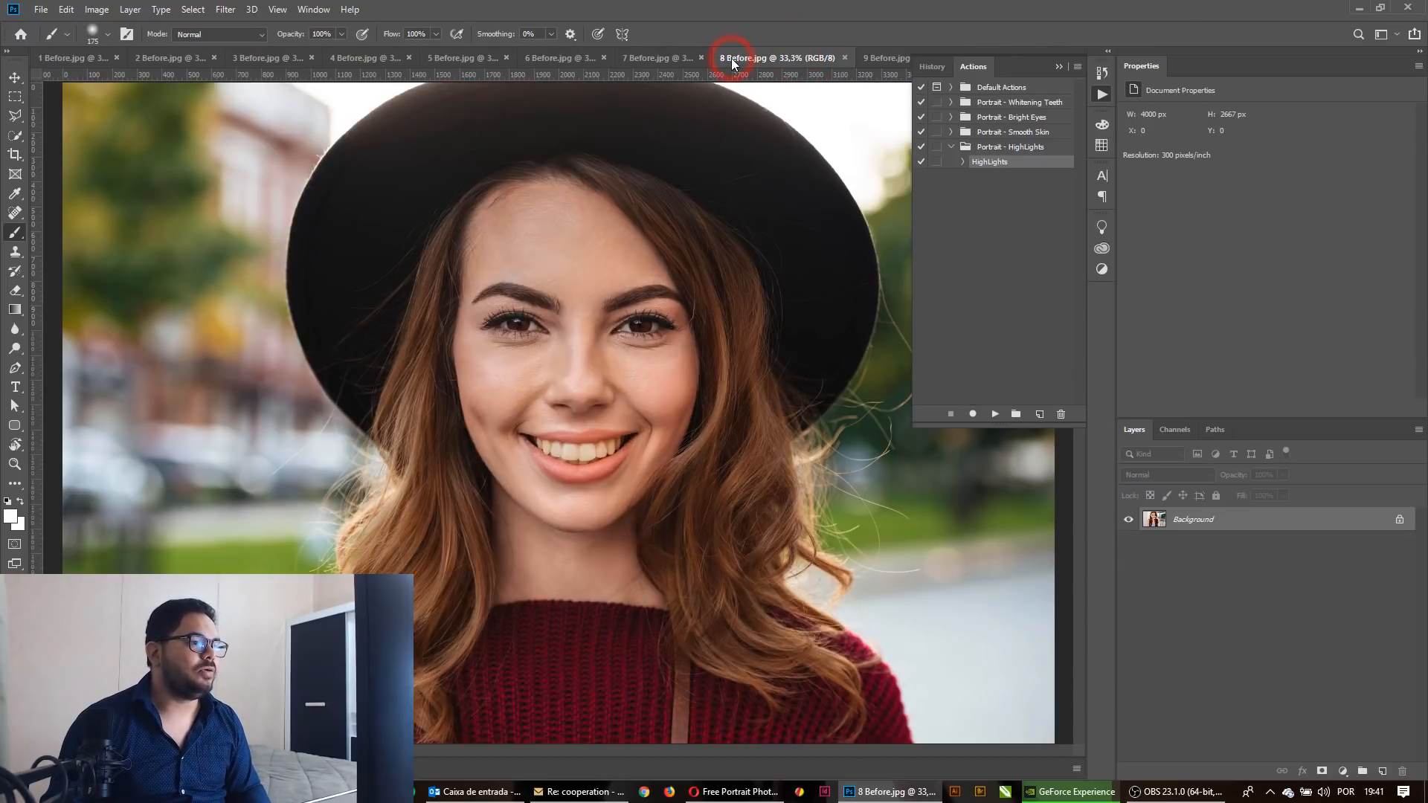
left_click(1059, 67)
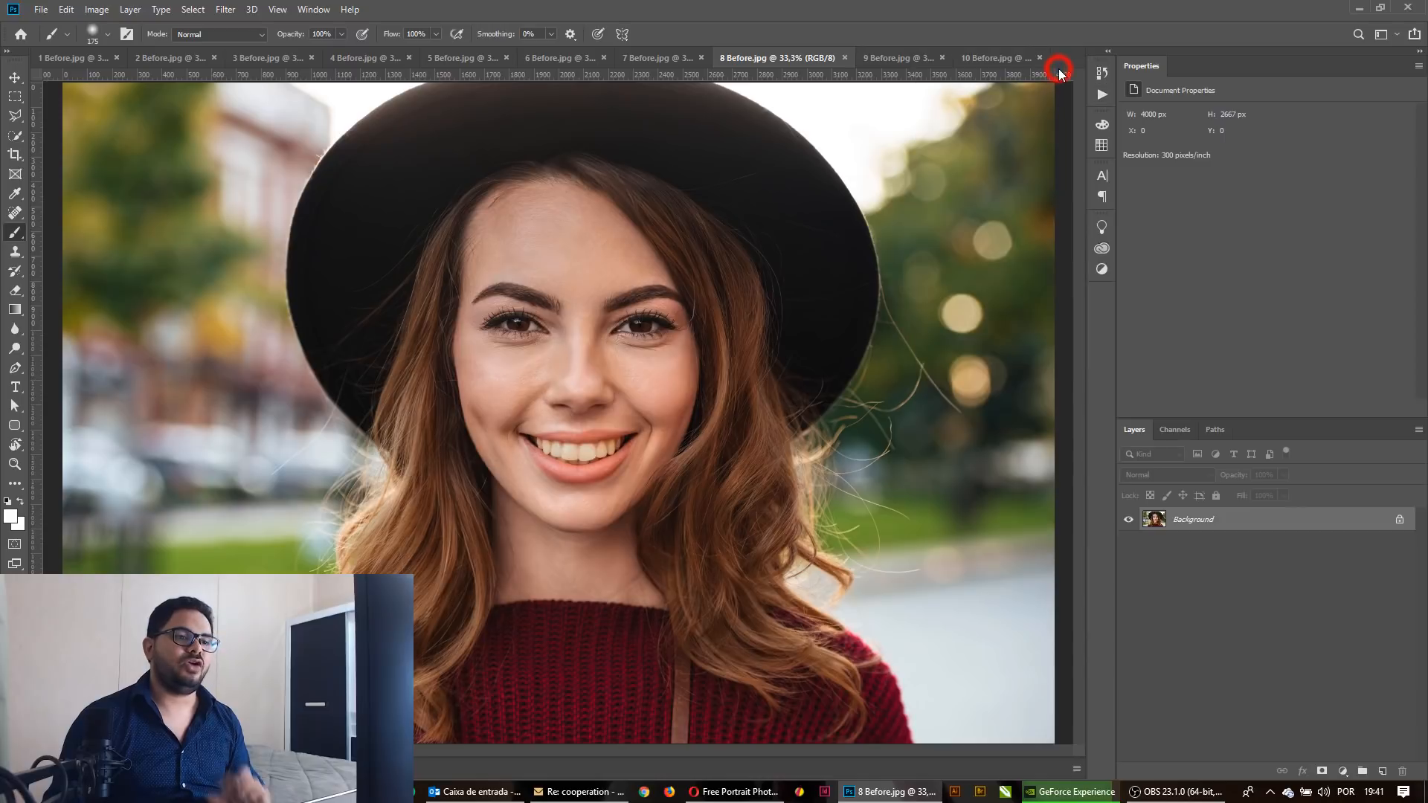
left_click(1103, 95)
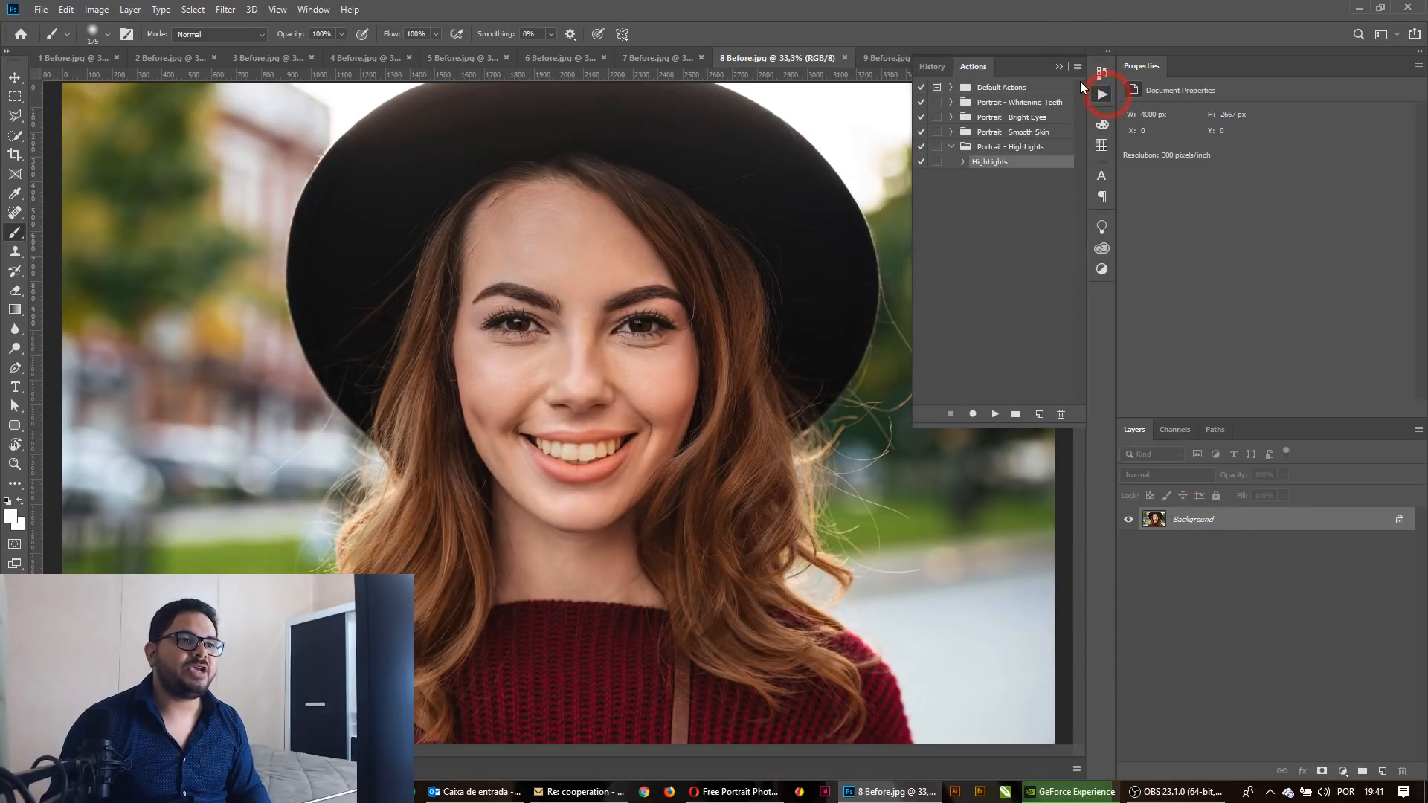
left_click(950, 148)
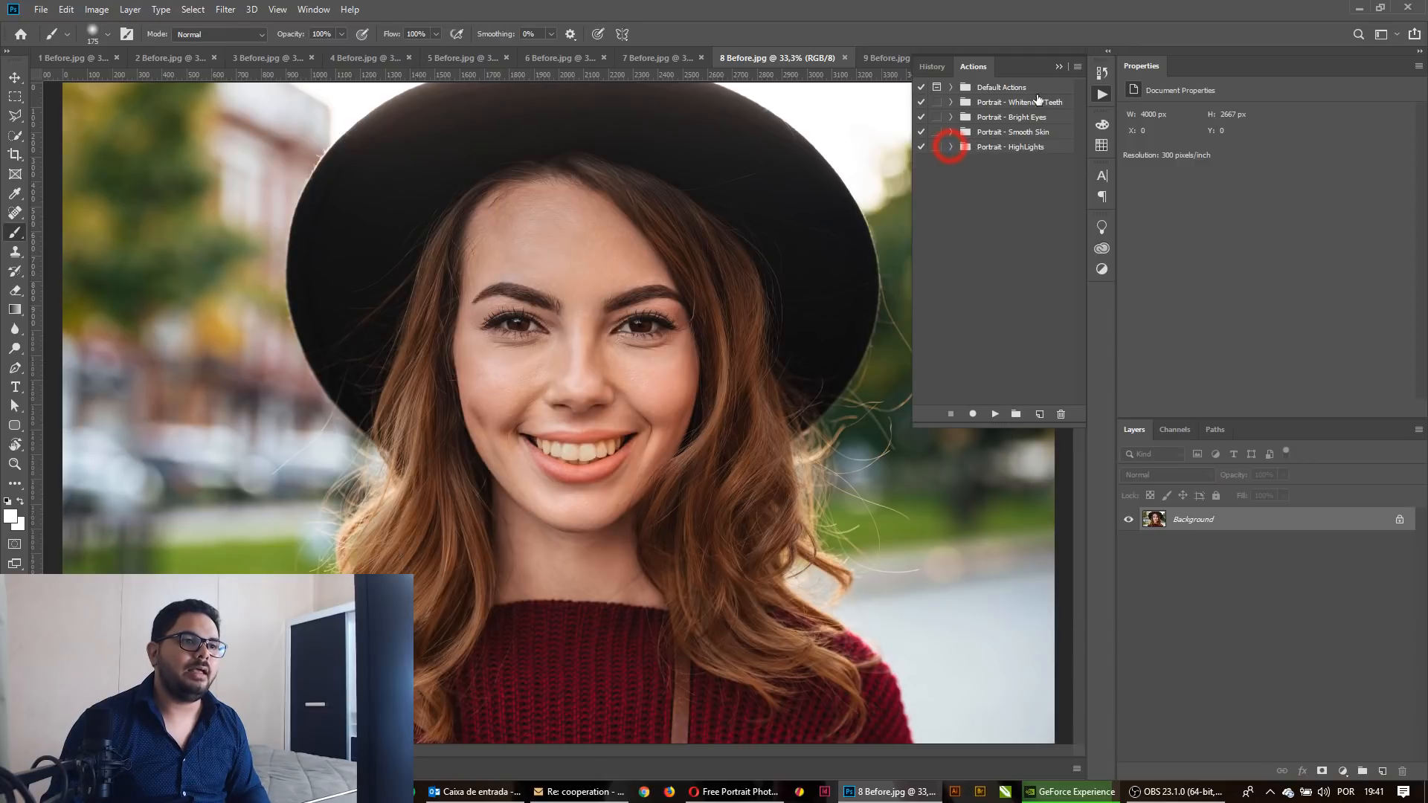
Load the action set Portrait - Color Tone.atn from the Actions folder.
left_click(1077, 67)
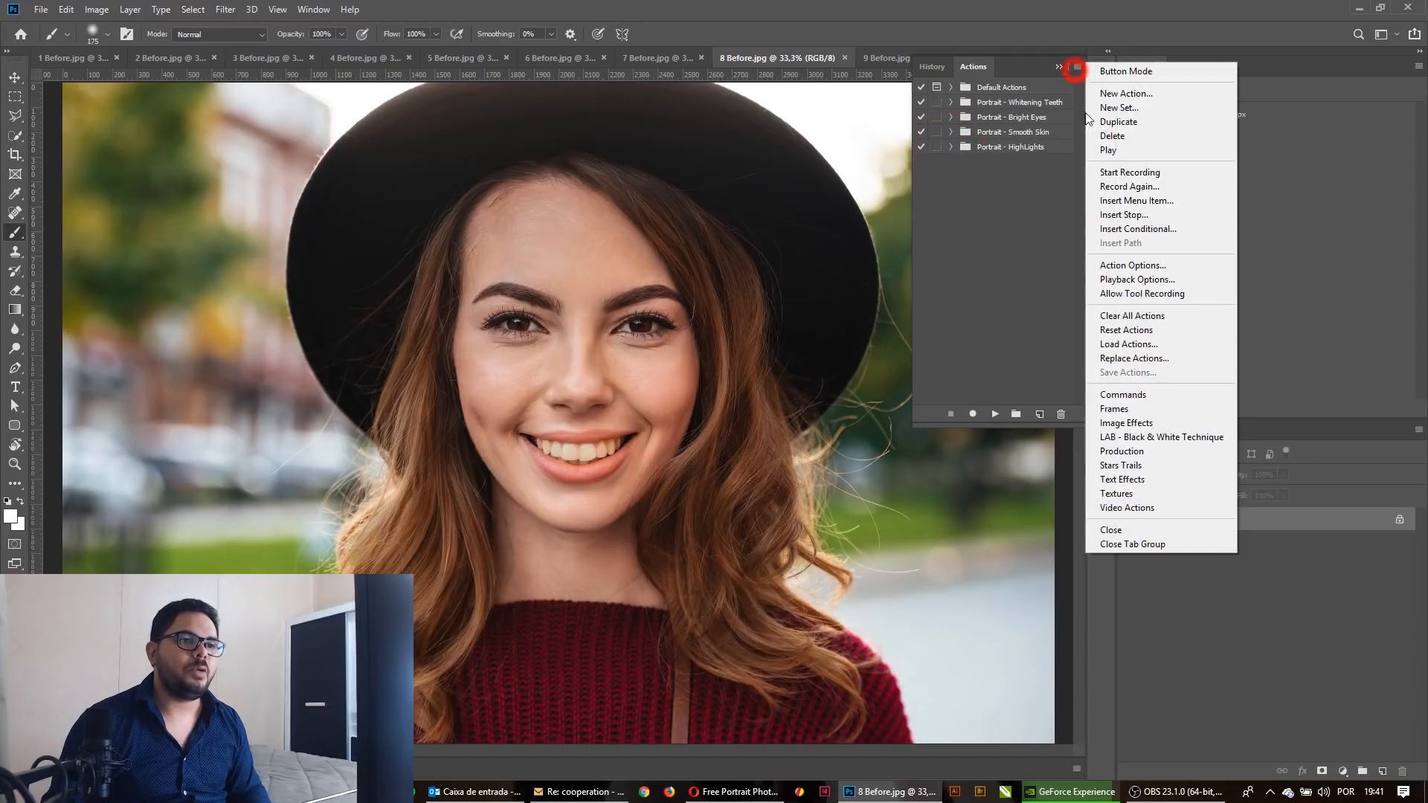
left_click(1129, 344)
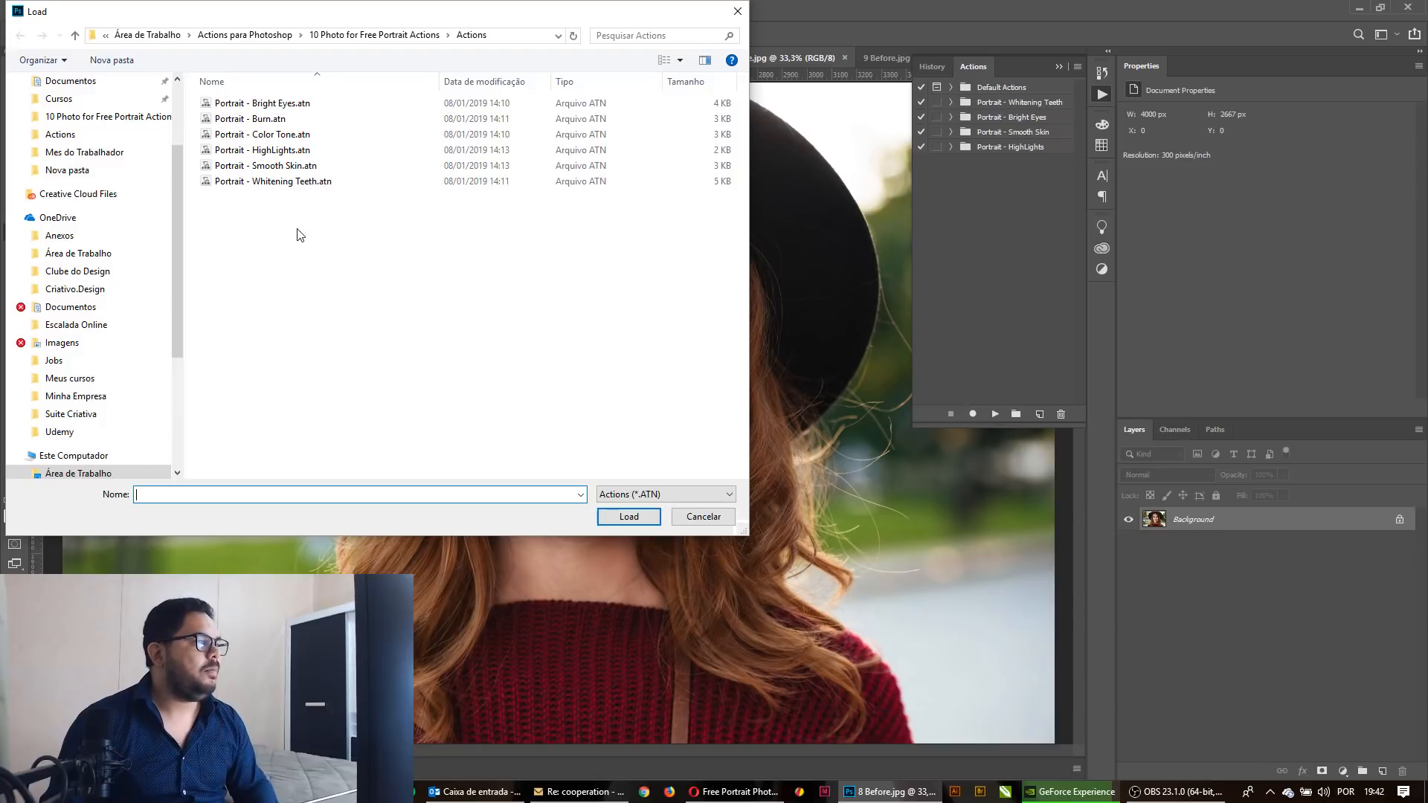
left_click(272, 120)
left_click(274, 134)
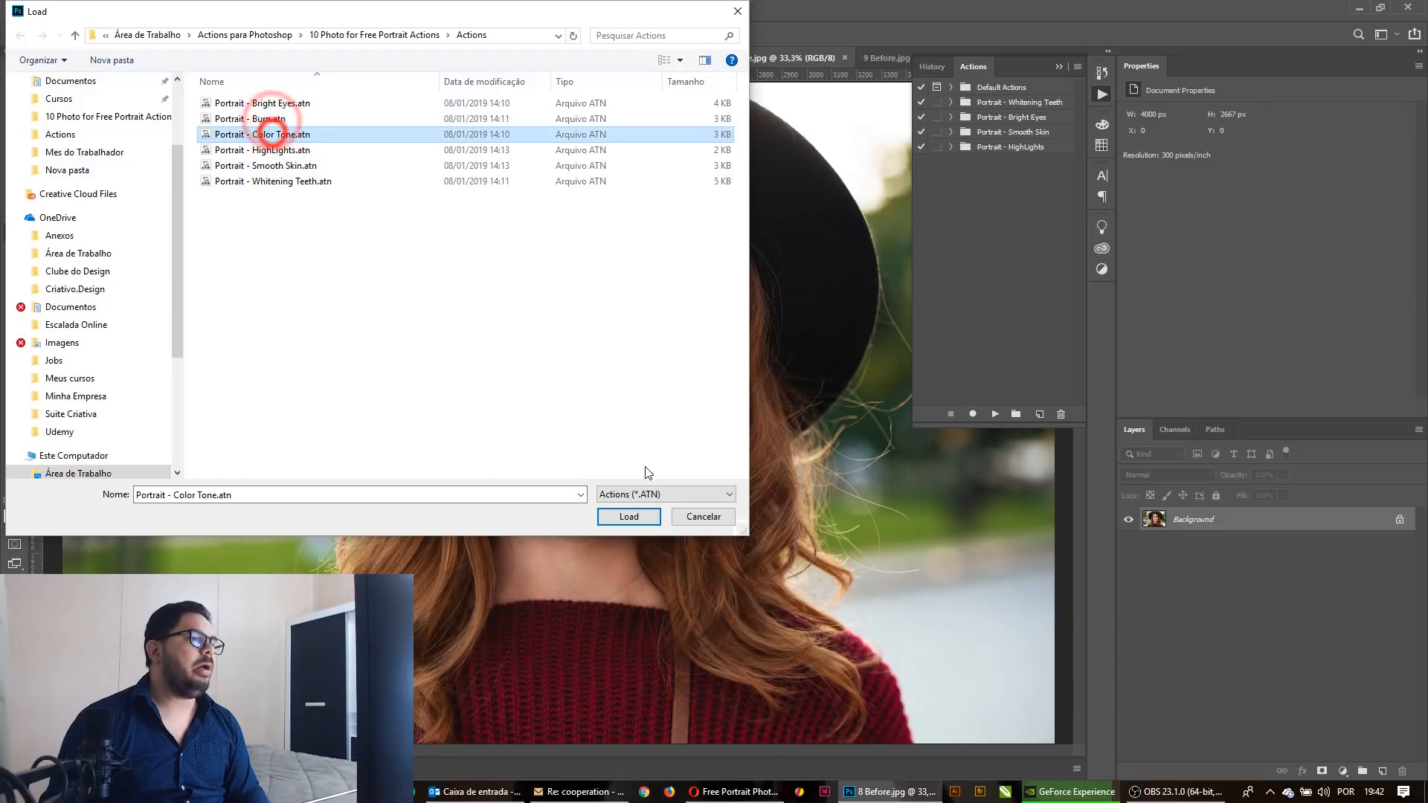
left_click(638, 517)
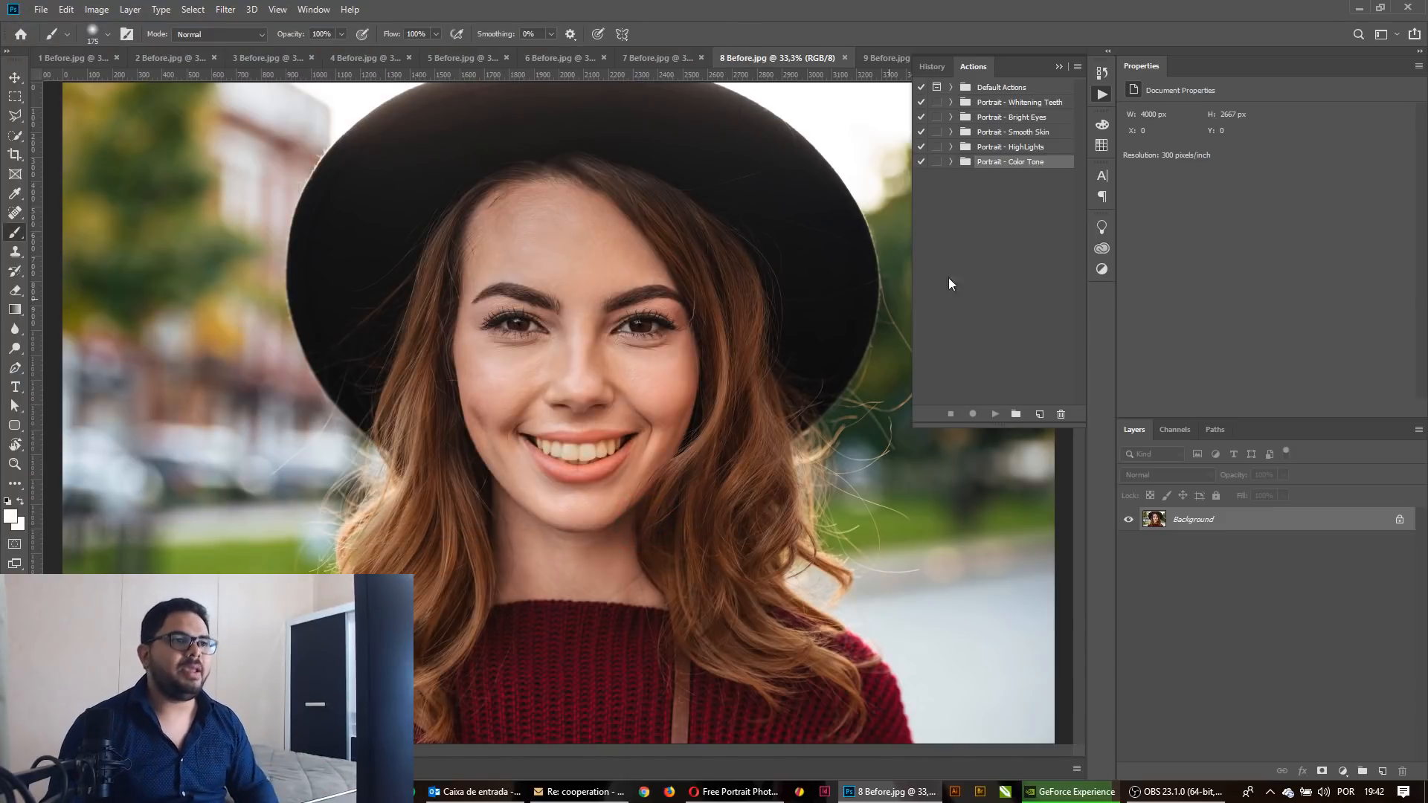
left_click(994, 253)
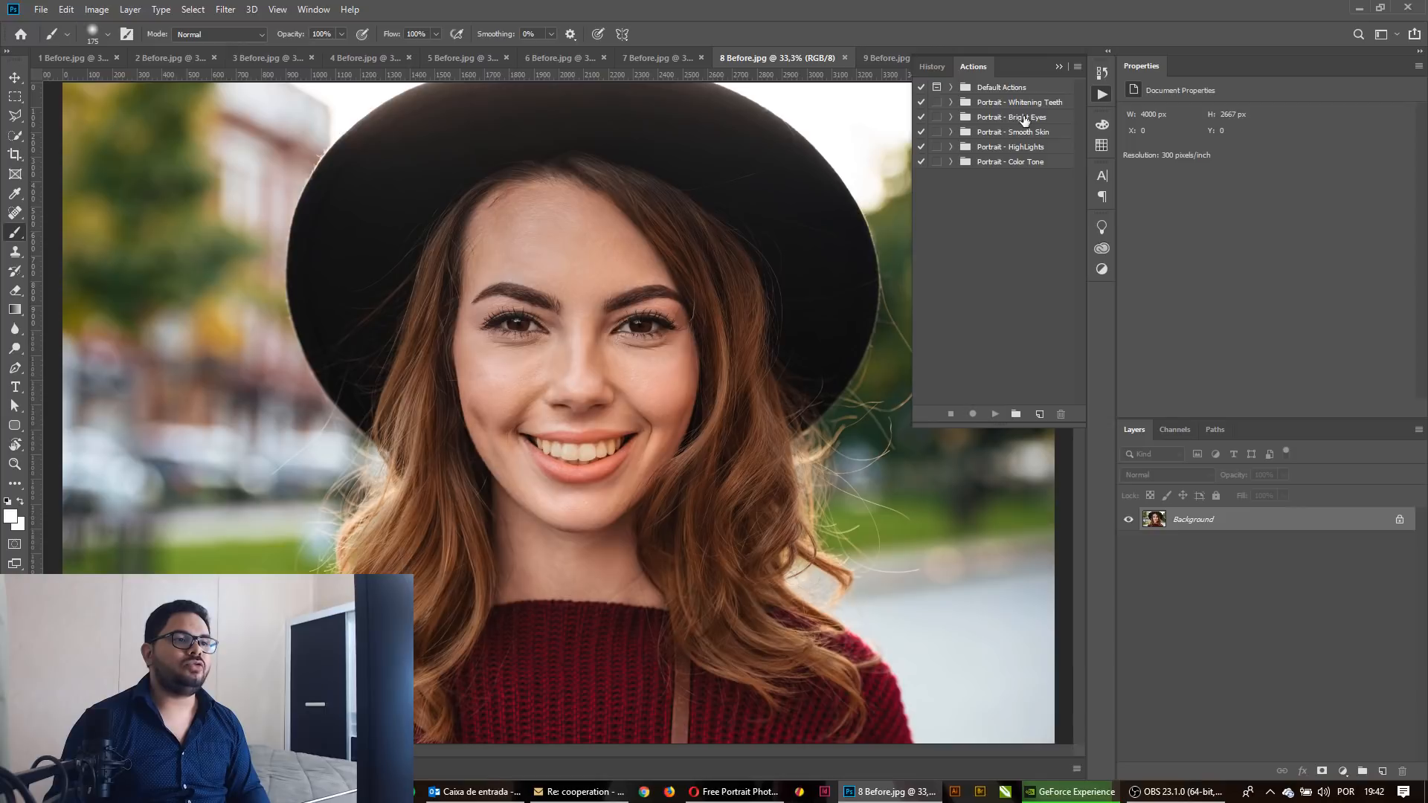
Expand the Portrait - Bright Eyes set and run its Bright Eyes action on 8 Before.jpg.
left_click(952, 117)
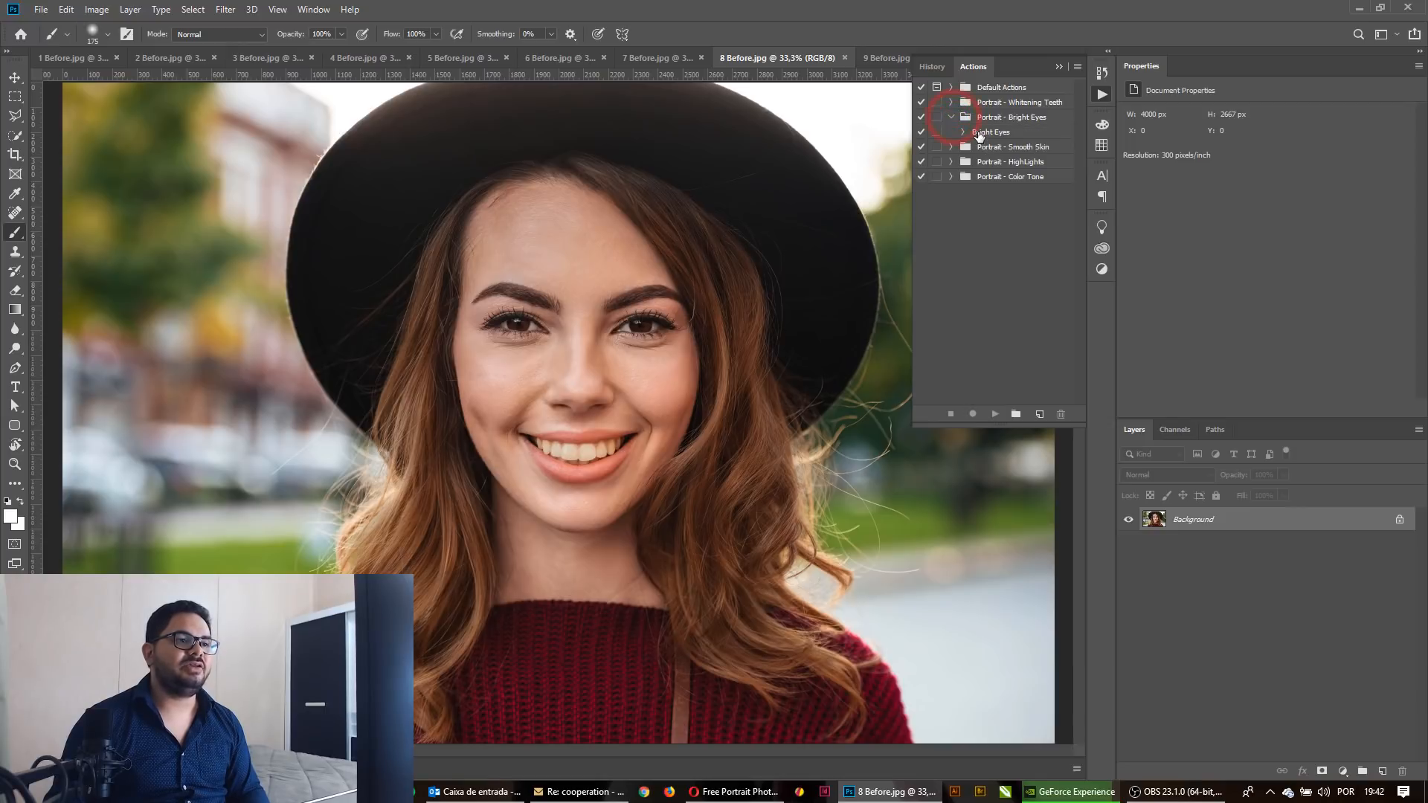
left_click(980, 134)
left_click(996, 415)
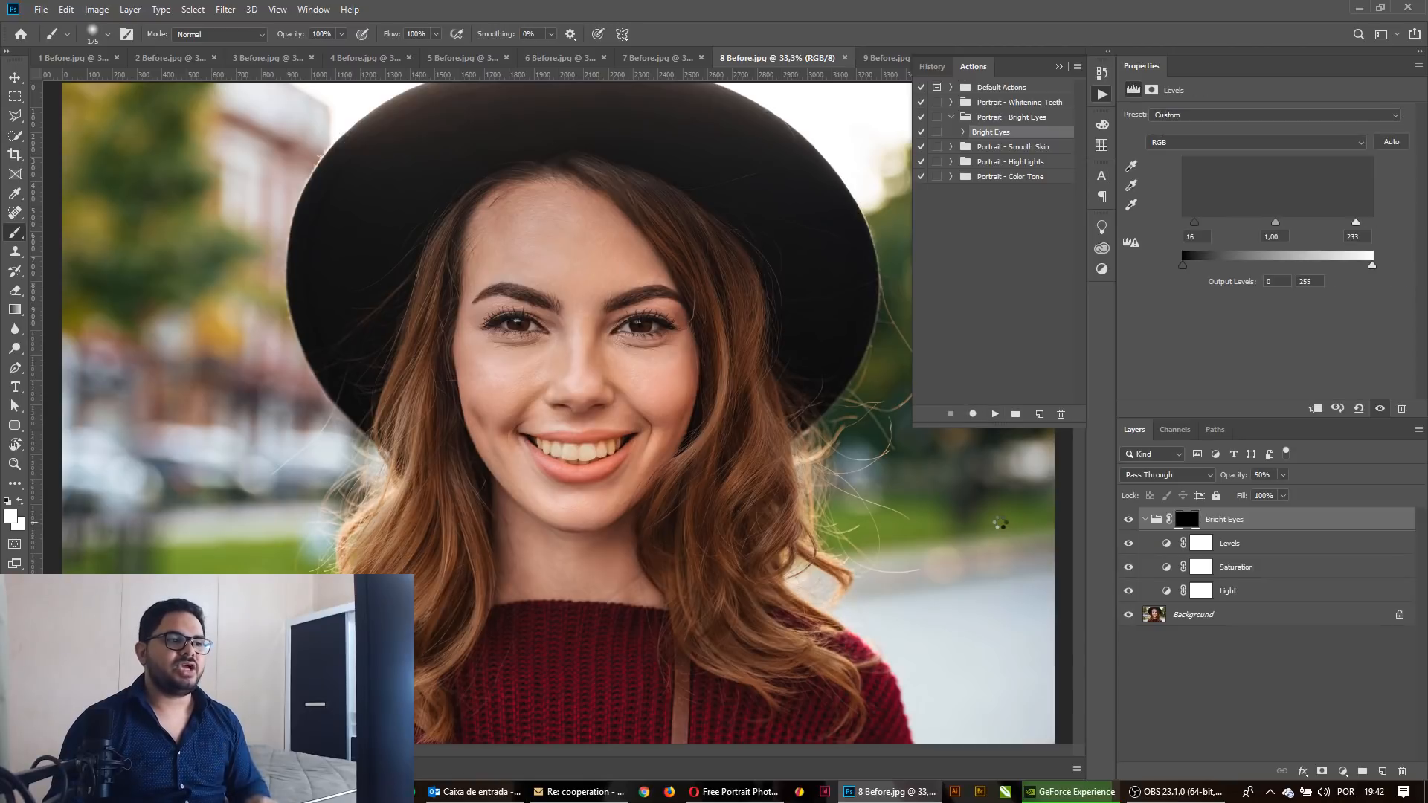
Paint white on the Bright Eyes group's mask over both eyes with a brush of about size 56.
left_click_drag(597, 327, 599, 325)
mouse_move(737, 321)
left_mouse_down()
mouse_move(690, 331)
mouse_move(699, 398)
left_mouse_up()
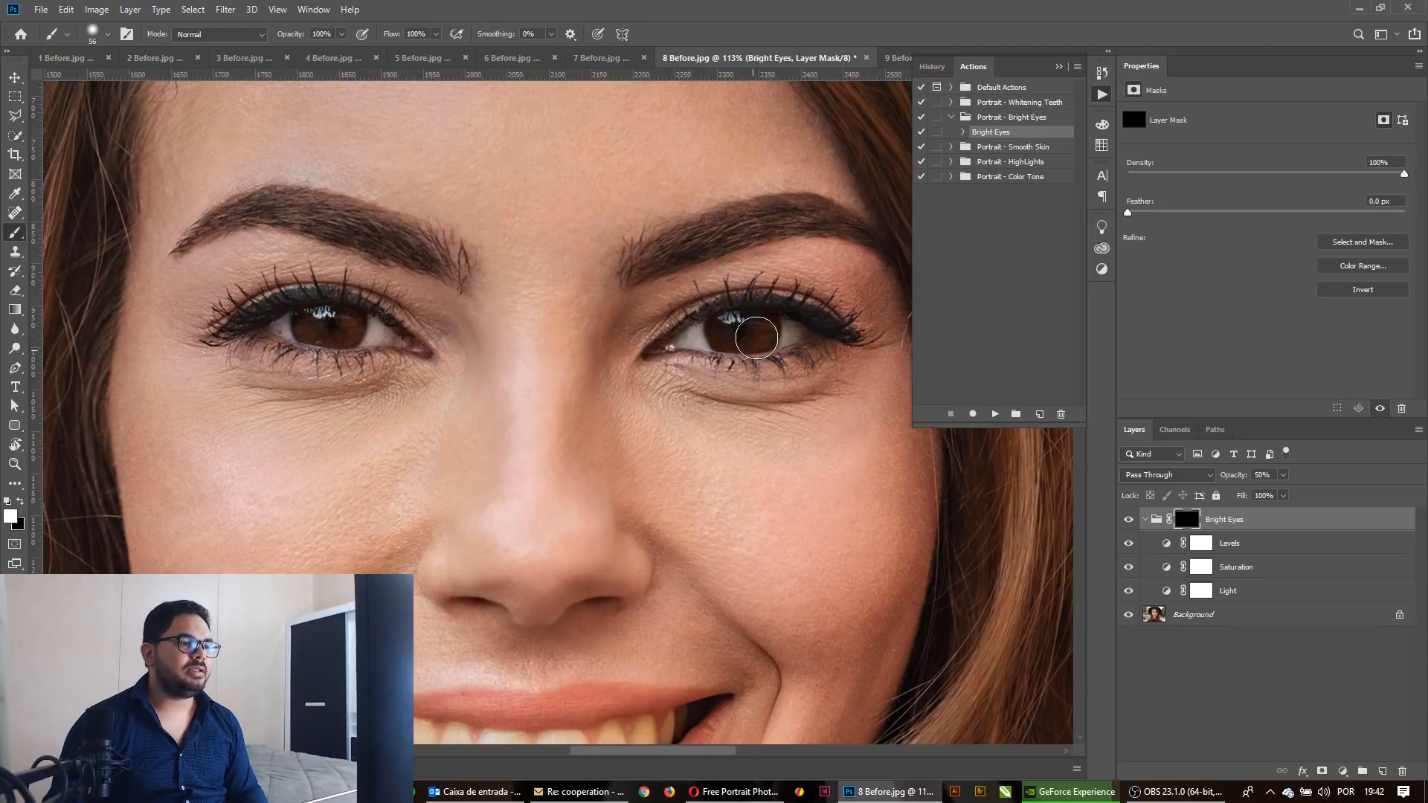
mouse_move(791, 330)
left_mouse_down()
mouse_move(690, 334)
mouse_move(796, 327)
left_mouse_up()
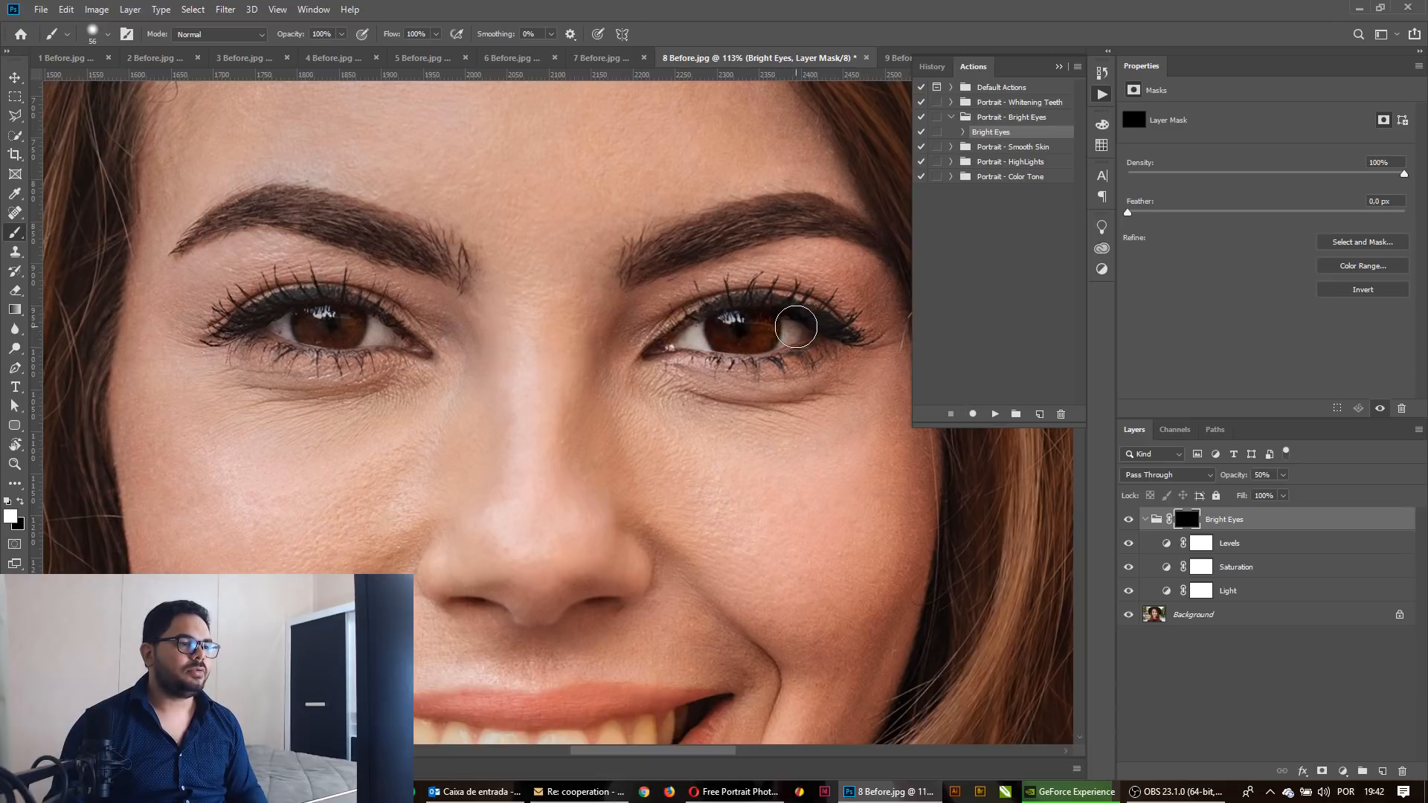
mouse_move(408, 329)
left_mouse_down()
mouse_move(268, 317)
mouse_move(328, 333)
mouse_move(328, 309)
mouse_move(382, 328)
left_mouse_up()
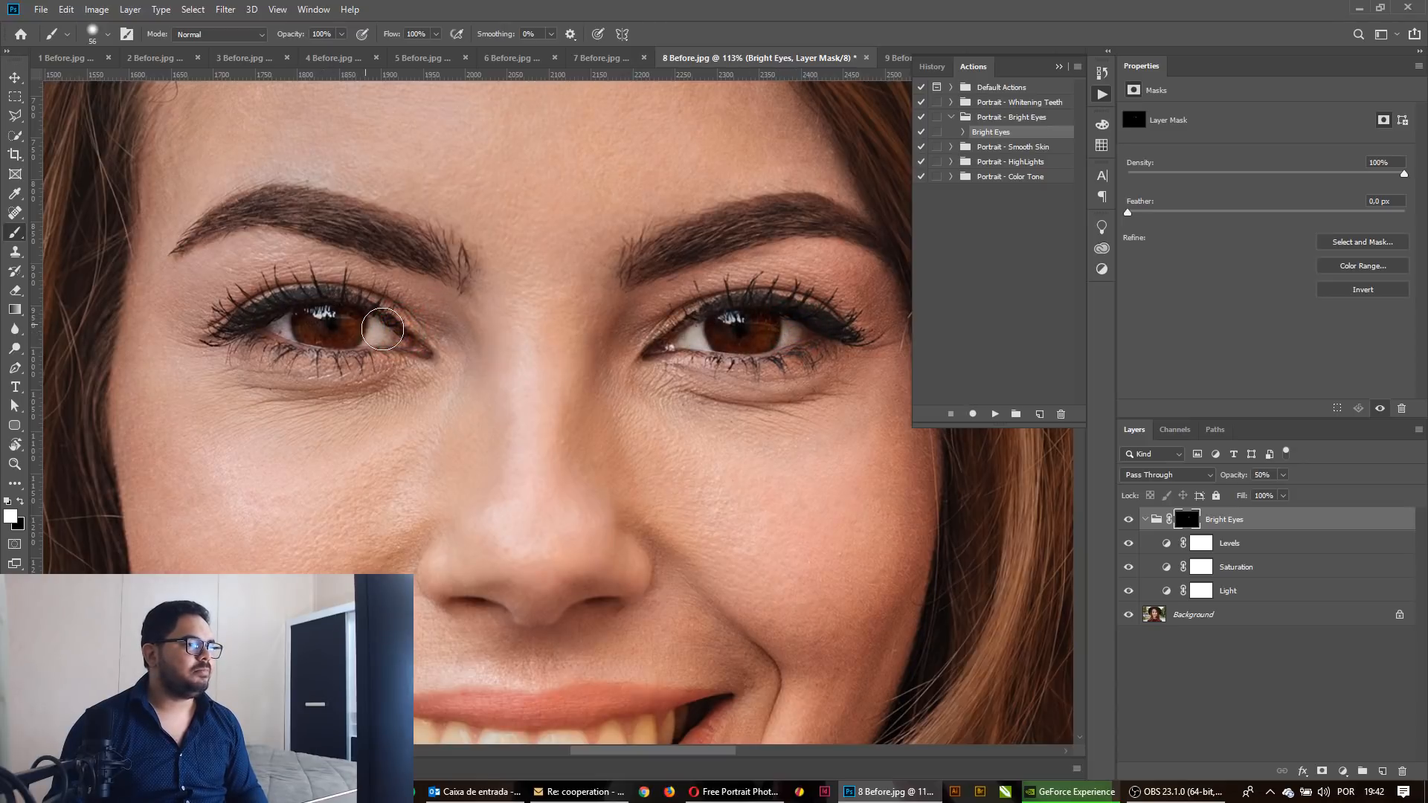
Collapse the Bright Eyes group and run the Whitening Teeth action directly above the Background layer.
scroll(605, 368, "down", 3)
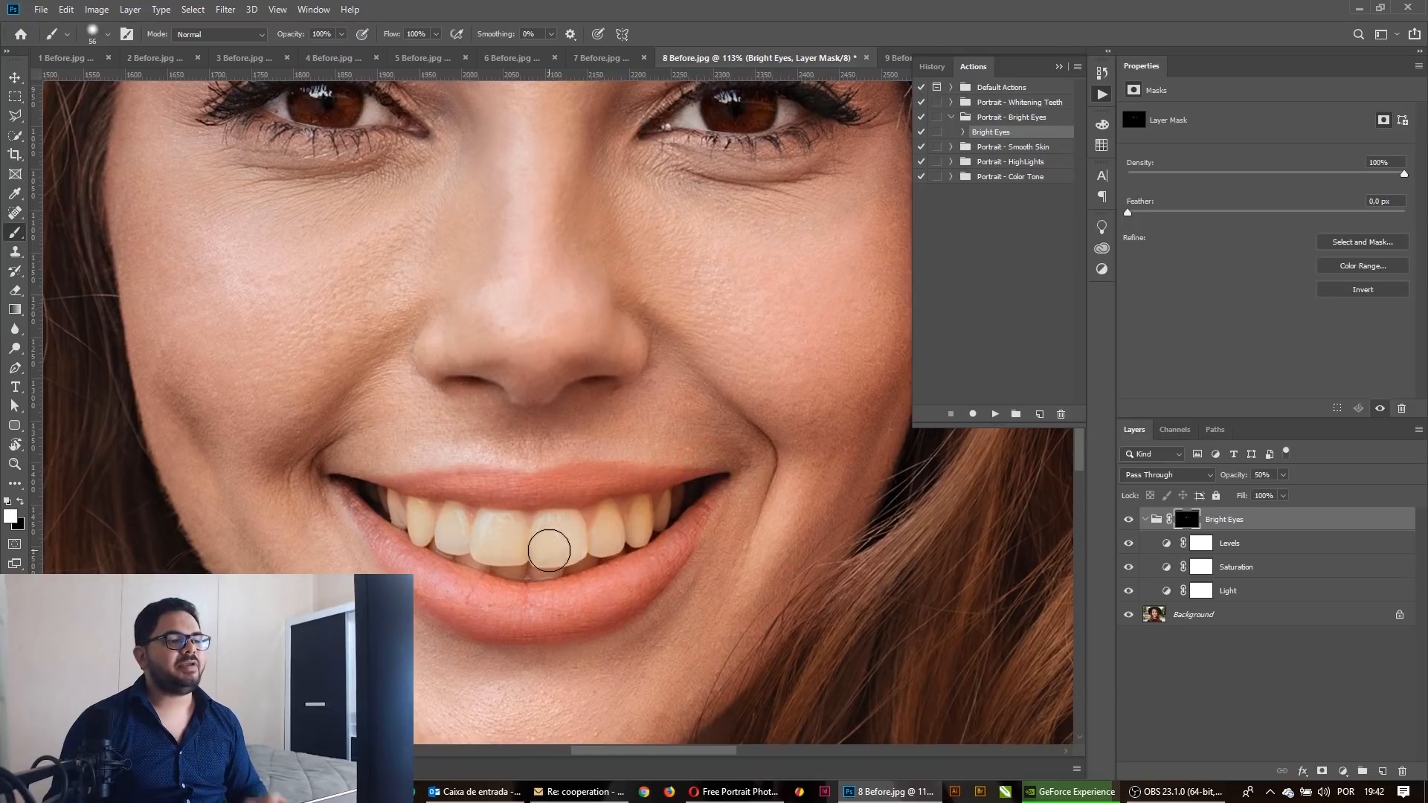
left_click(1192, 616)
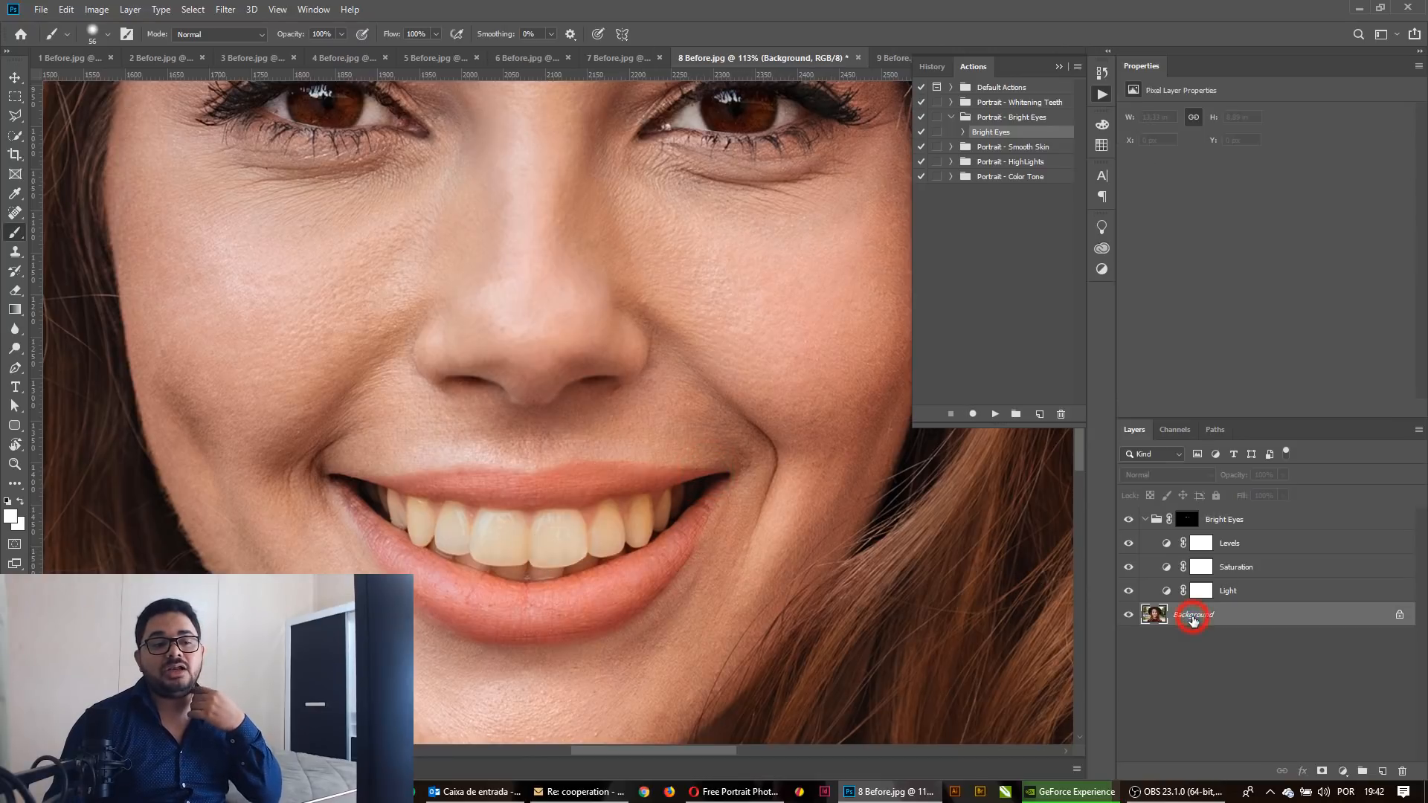
left_click(1146, 519)
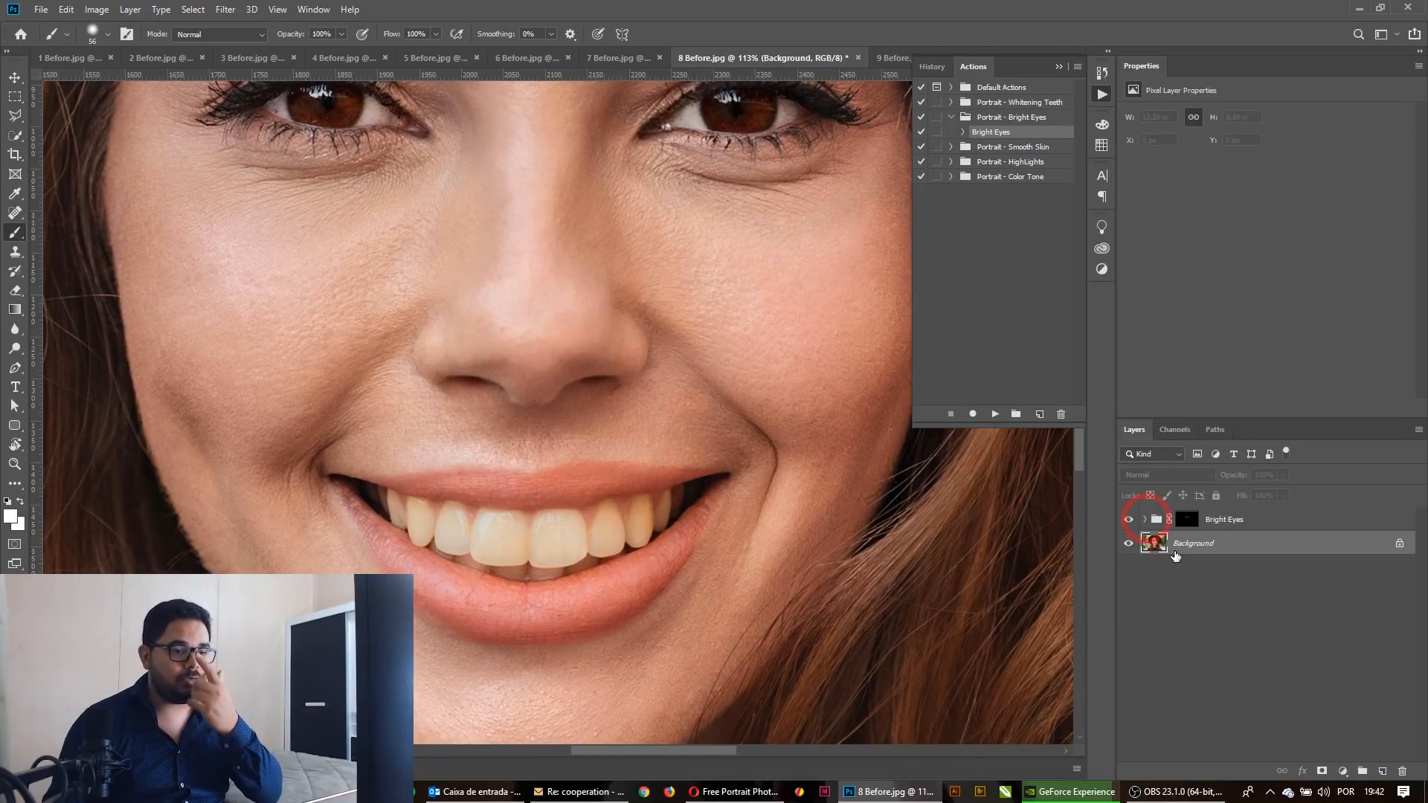
left_click(1194, 548)
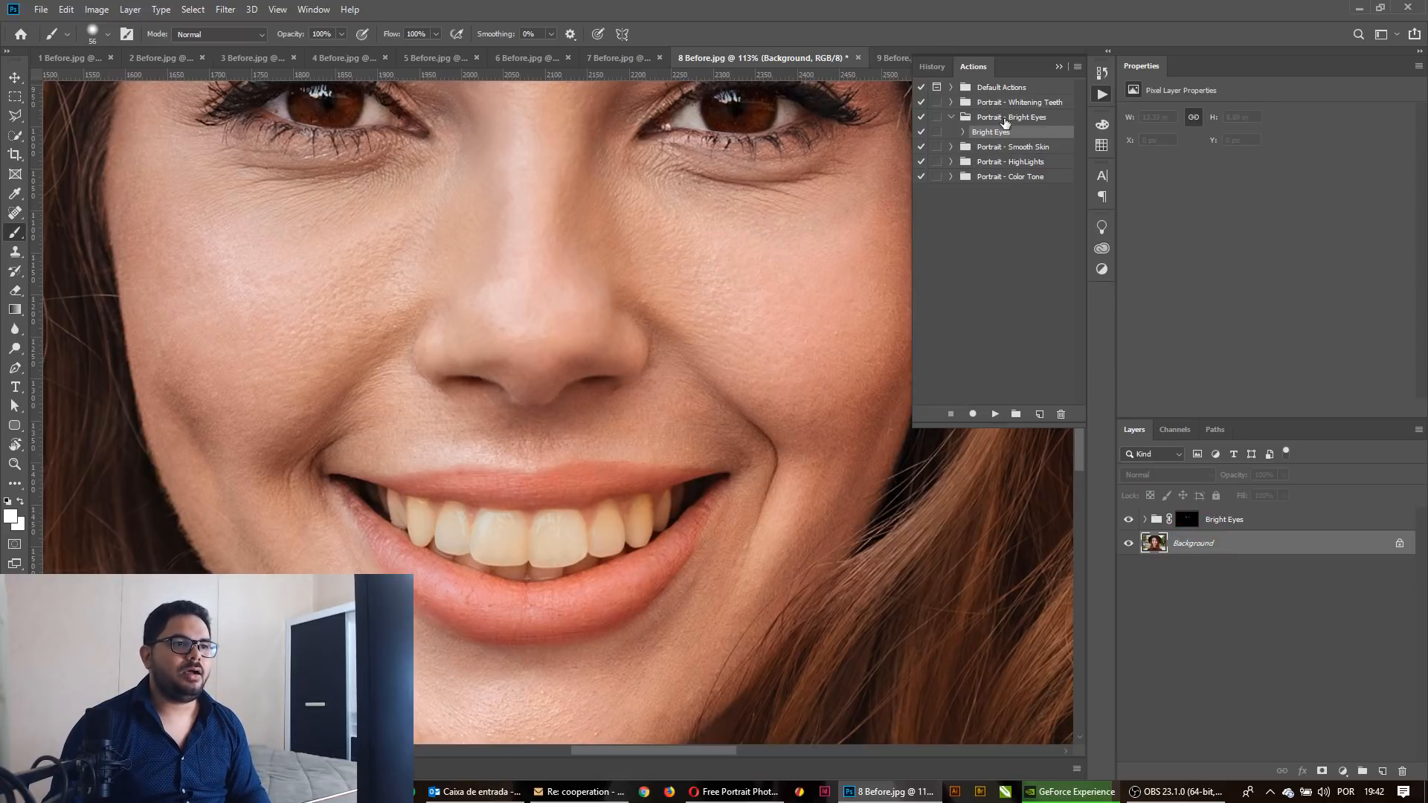
left_click(951, 102)
left_click(999, 117)
left_click(995, 413)
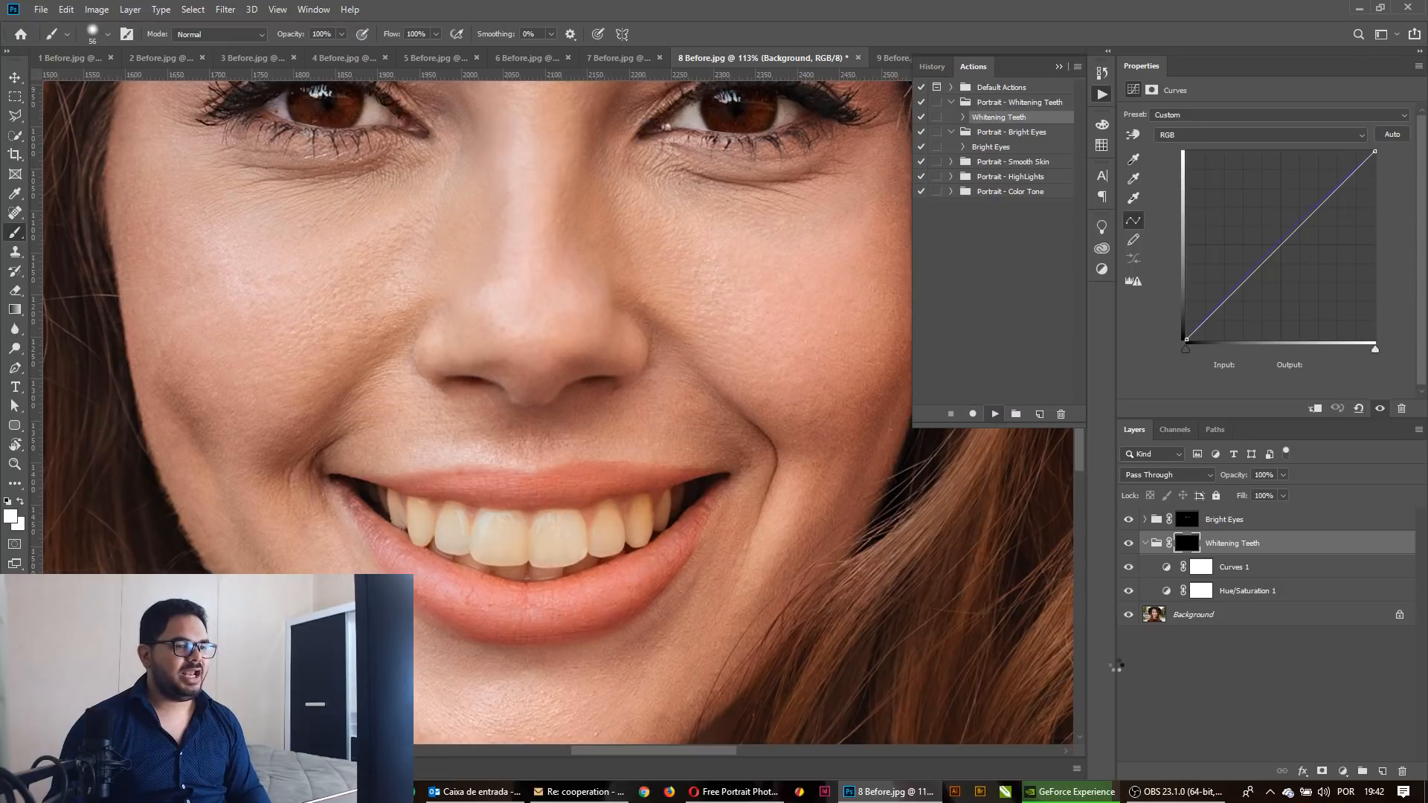
Paint white on the Whitening Teeth group's mask over all the visible teeth.
left_click(1187, 546)
mouse_move(402, 512)
left_mouse_down()
mouse_move(524, 528)
mouse_move(682, 502)
mouse_move(556, 558)
mouse_move(399, 509)
left_mouse_up()
mouse_move(456, 551)
left_mouse_down()
mouse_move(393, 509)
mouse_move(602, 513)
mouse_move(690, 493)
mouse_move(473, 541)
left_mouse_up()
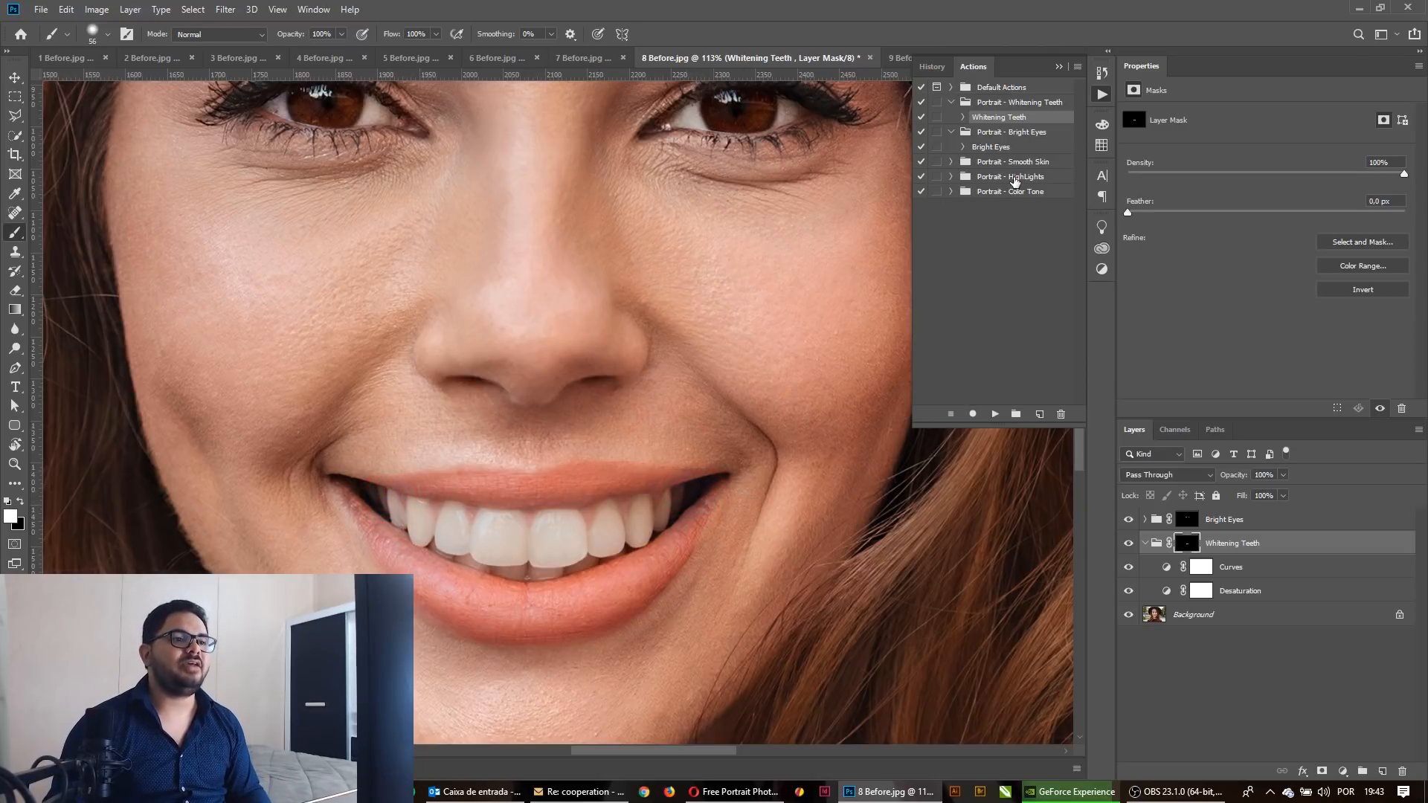
Run the HighLights action from the Portrait - HighLights set and collapse the Whitening Teeth group.
left_click(951, 177)
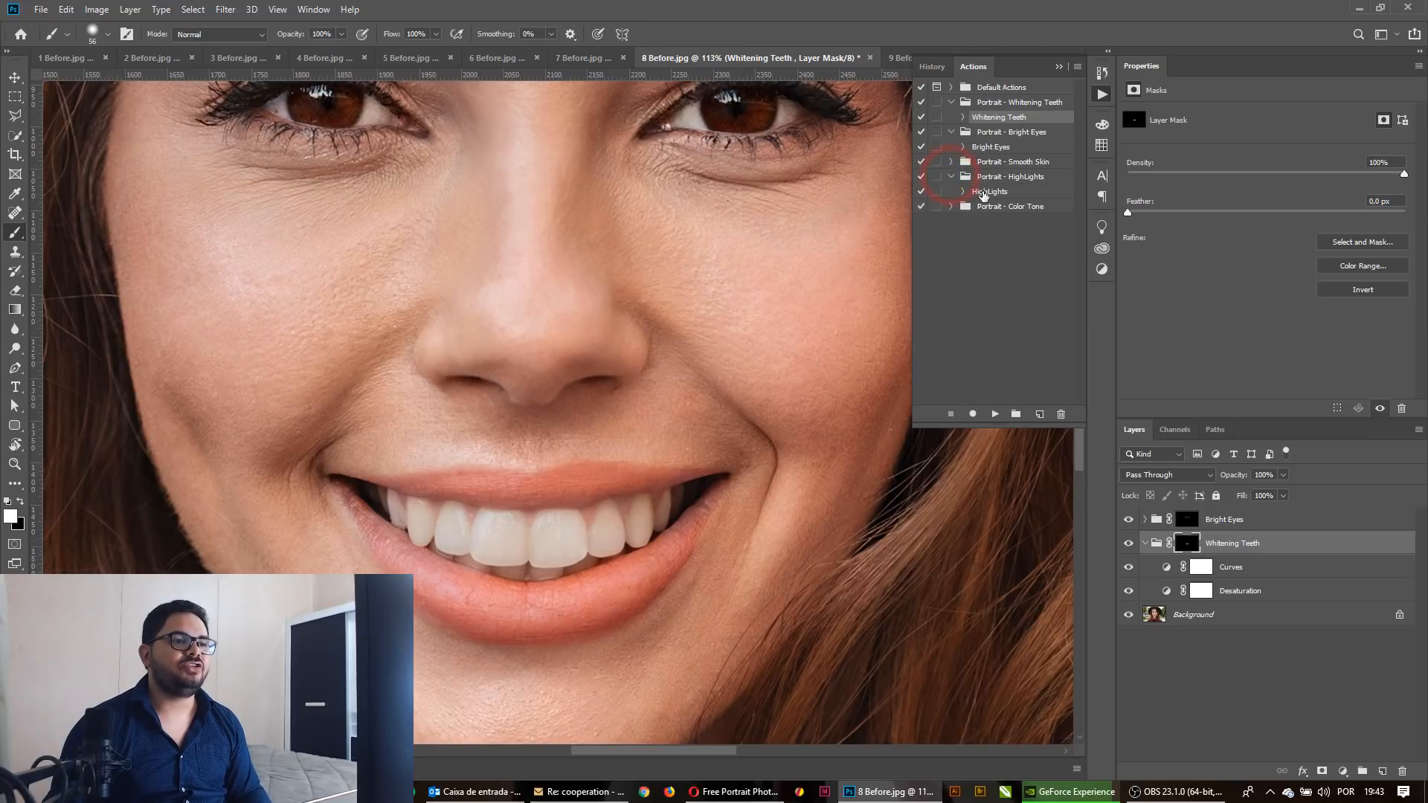
left_click(981, 194)
left_click(994, 414)
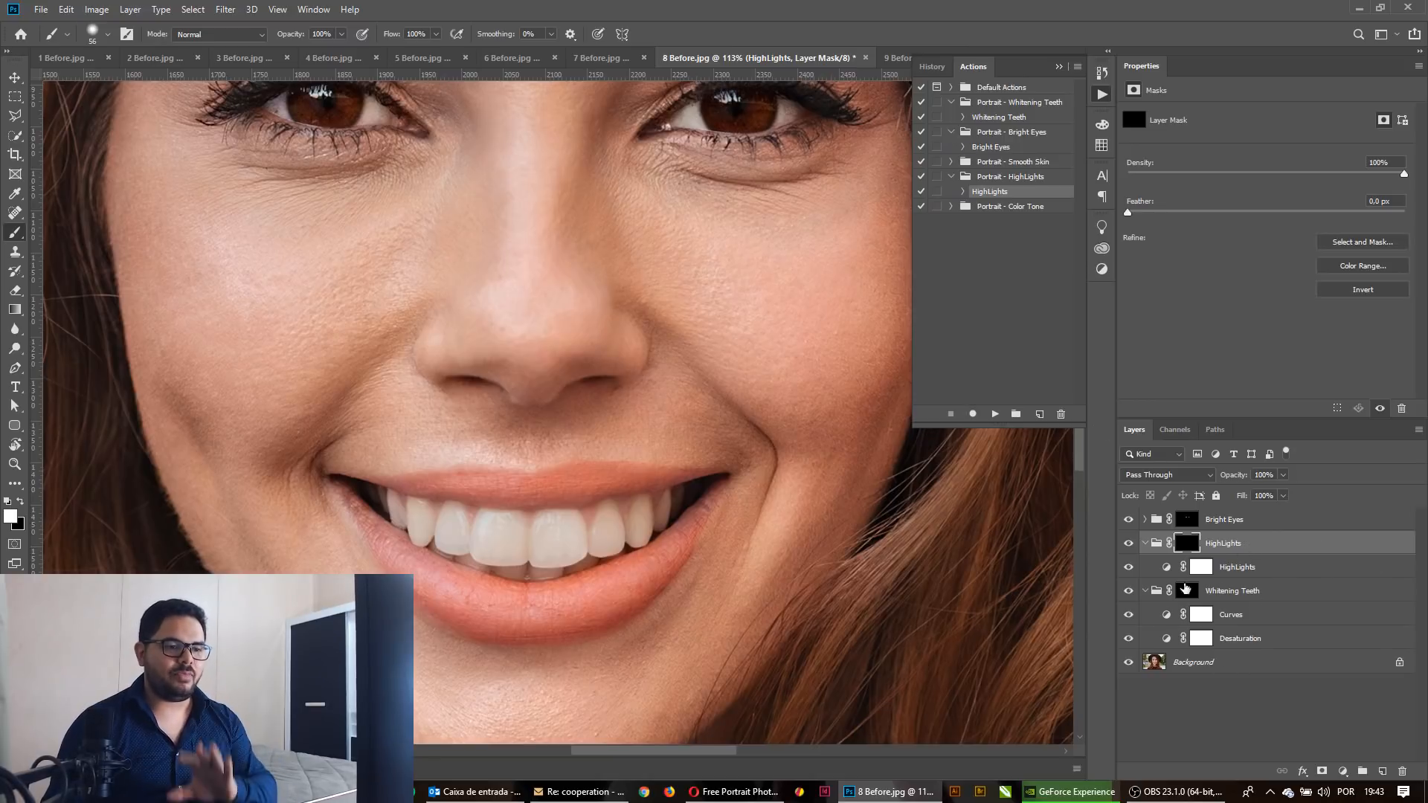
left_click(1146, 591)
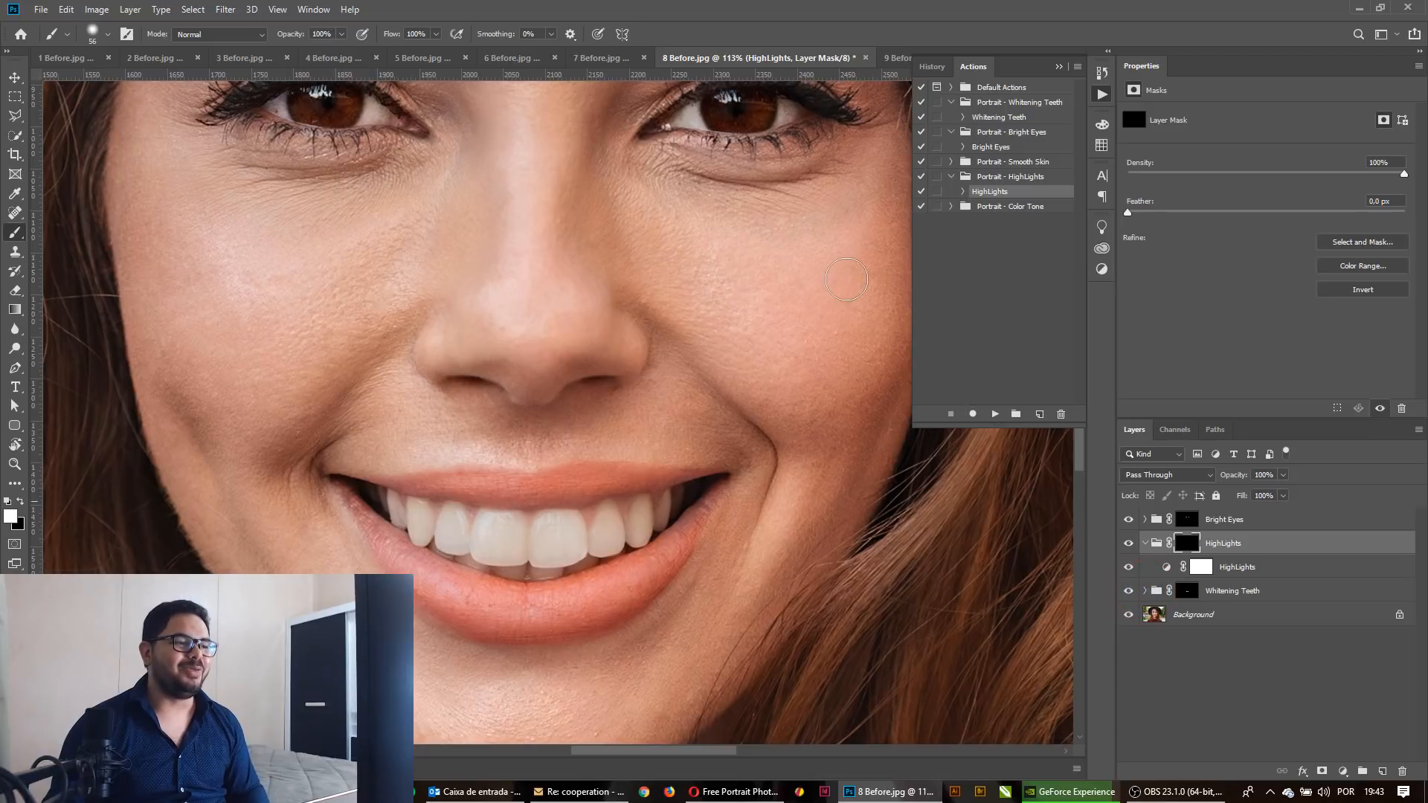
Paint white on the HighLights group's mask over the hair left of the face with a brush of about size 182.
left_click(674, 353, "alt")
left_click(663, 395, "alt")
left_click(670, 413, "alt")
left_click_drag(581, 412, 597, 365)
left_click_drag(352, 339, 375, 339, "alt")
mouse_move(403, 170)
left_mouse_down()
mouse_move(338, 476)
mouse_move(332, 446)
mouse_move(384, 447)
left_mouse_up()
key("x")
right_click(402, 469)
key("x")
mouse_move(386, 390)
left_mouse_down()
mouse_move(426, 529)
mouse_move(414, 502)
mouse_move(414, 583)
left_mouse_up()
left_click_drag(378, 531, 342, 575)
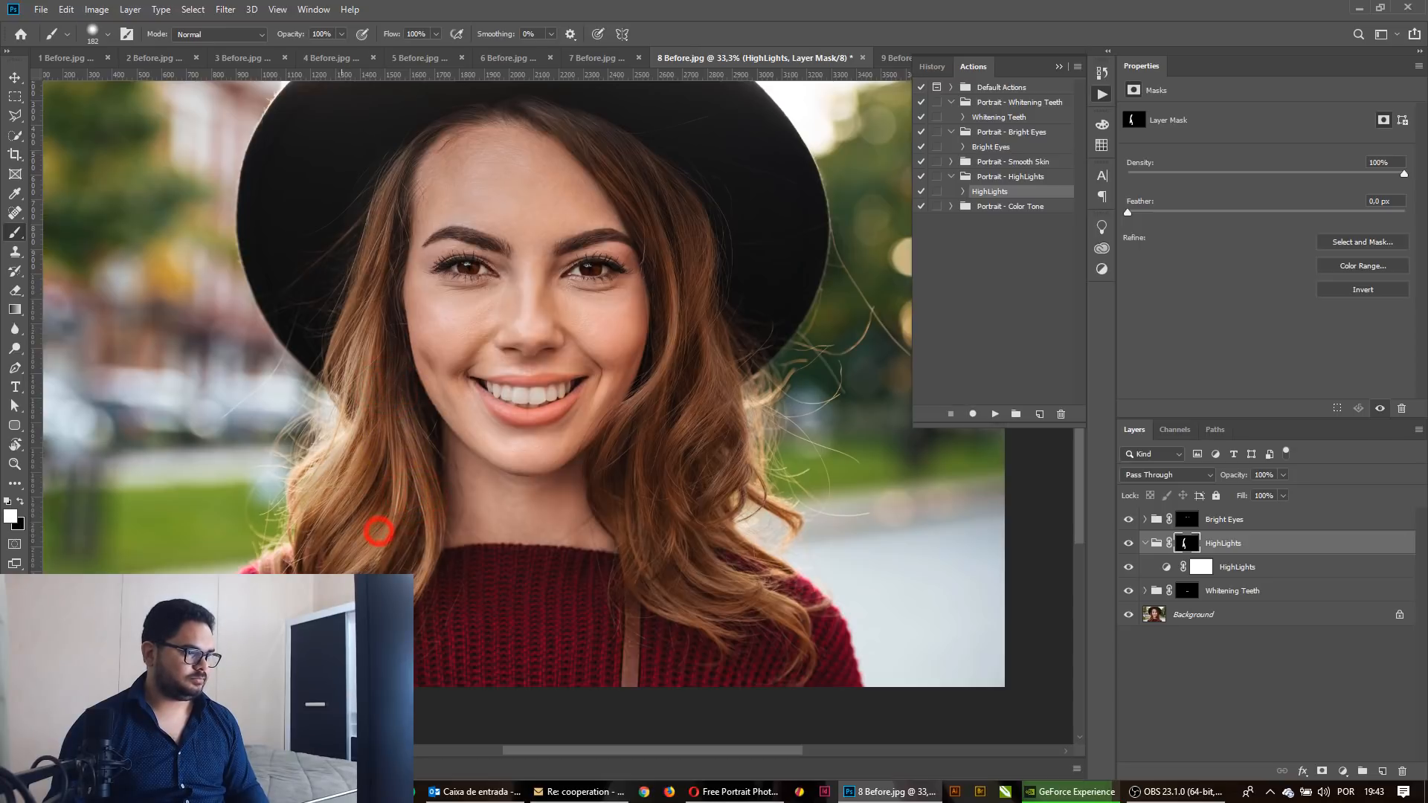
Paint white on the HighLights group's mask over the hair right of the face and along the hairline under the hat.
mouse_move(646, 218)
left_mouse_down()
mouse_move(647, 417)
mouse_move(720, 469)
mouse_move(685, 437)
mouse_move(682, 459)
left_mouse_up()
left_click_drag(716, 582, 793, 625)
left_click_drag(674, 270, 577, 132)
left_click_drag(381, 174, 366, 233)
Compare the hair with and without highlights by toggling the HighLights group's visibility.
left_click(1129, 543)
left_click(1129, 543)
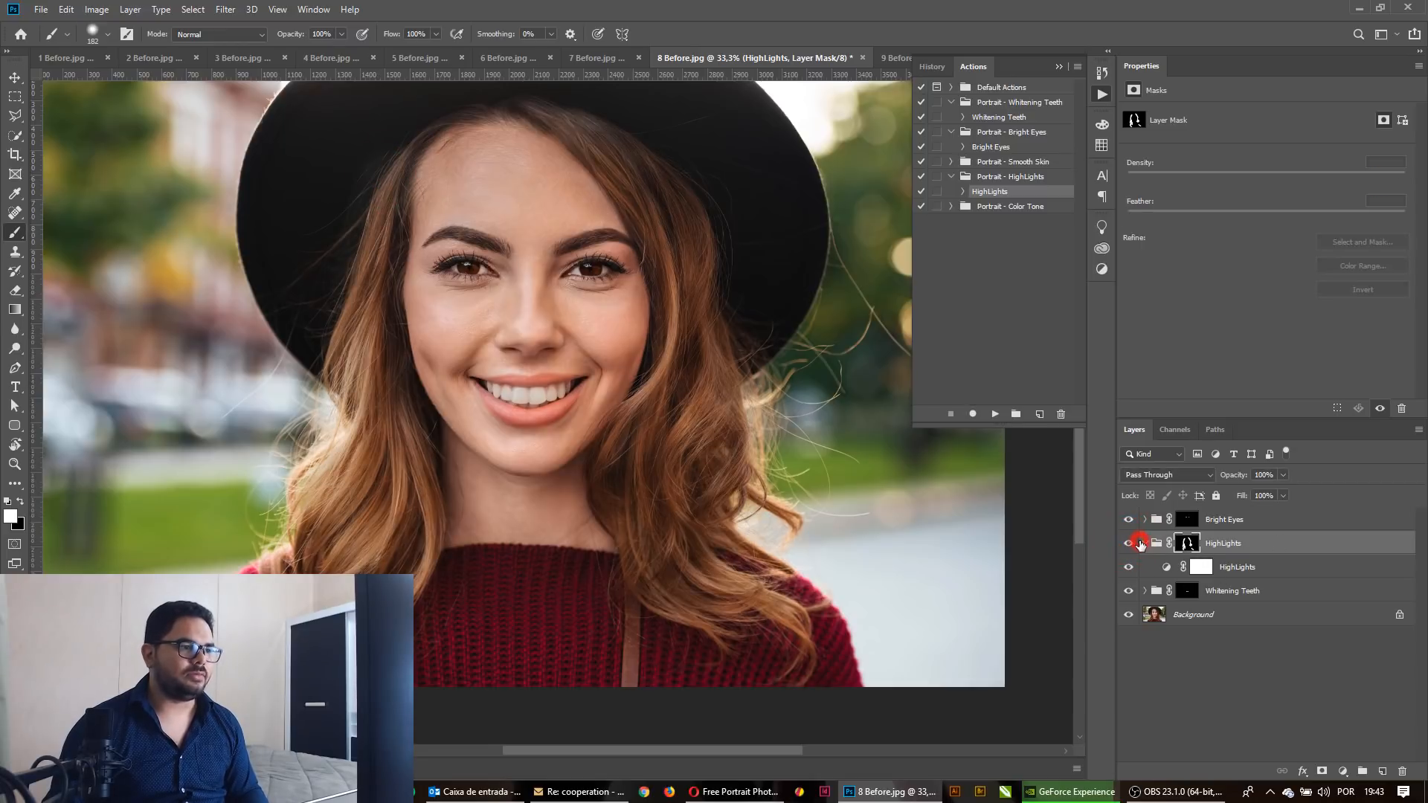
left_click(1141, 544)
Collapse the expanded portrait action sets and the HighLights group, and select the Background layer.
left_click(951, 177)
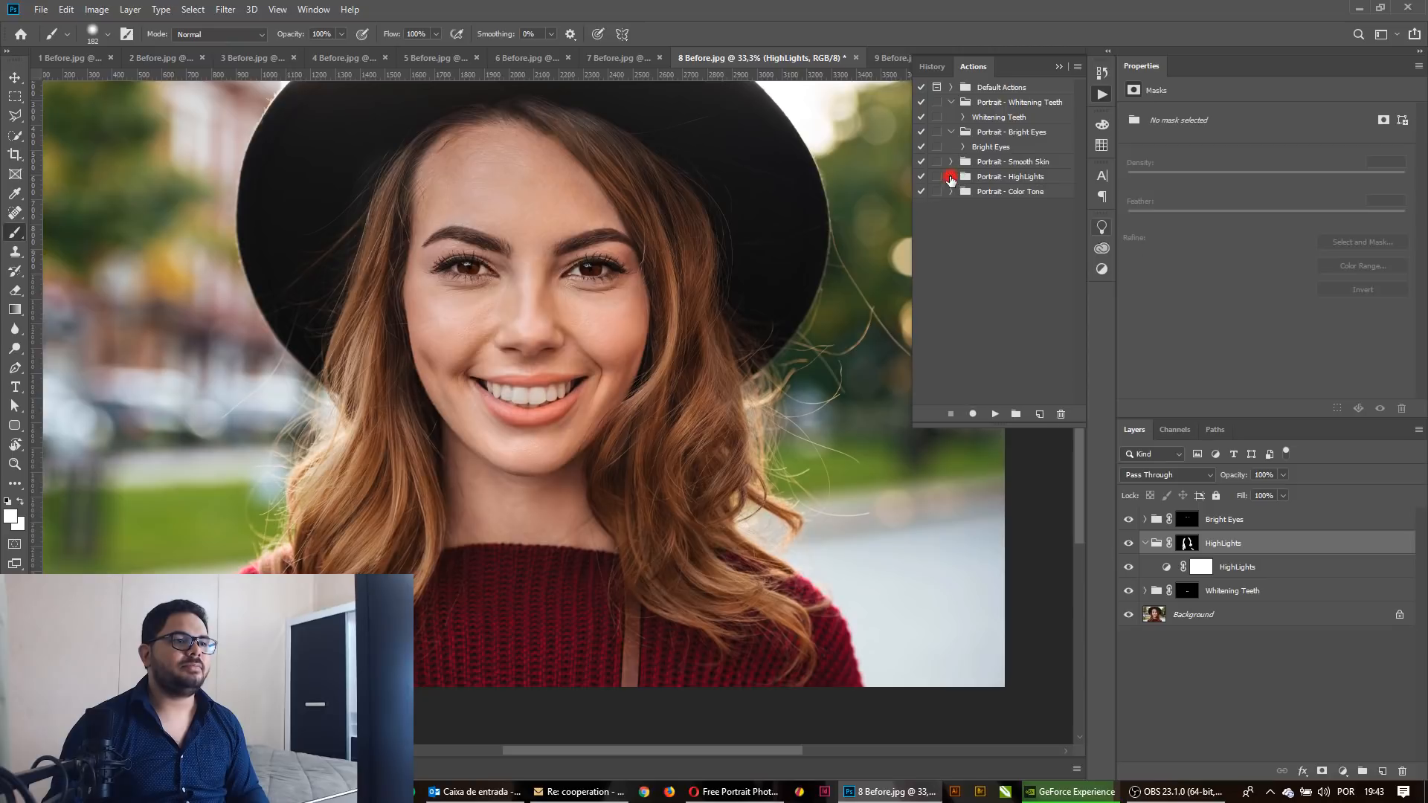
left_click(950, 132)
left_click(951, 102)
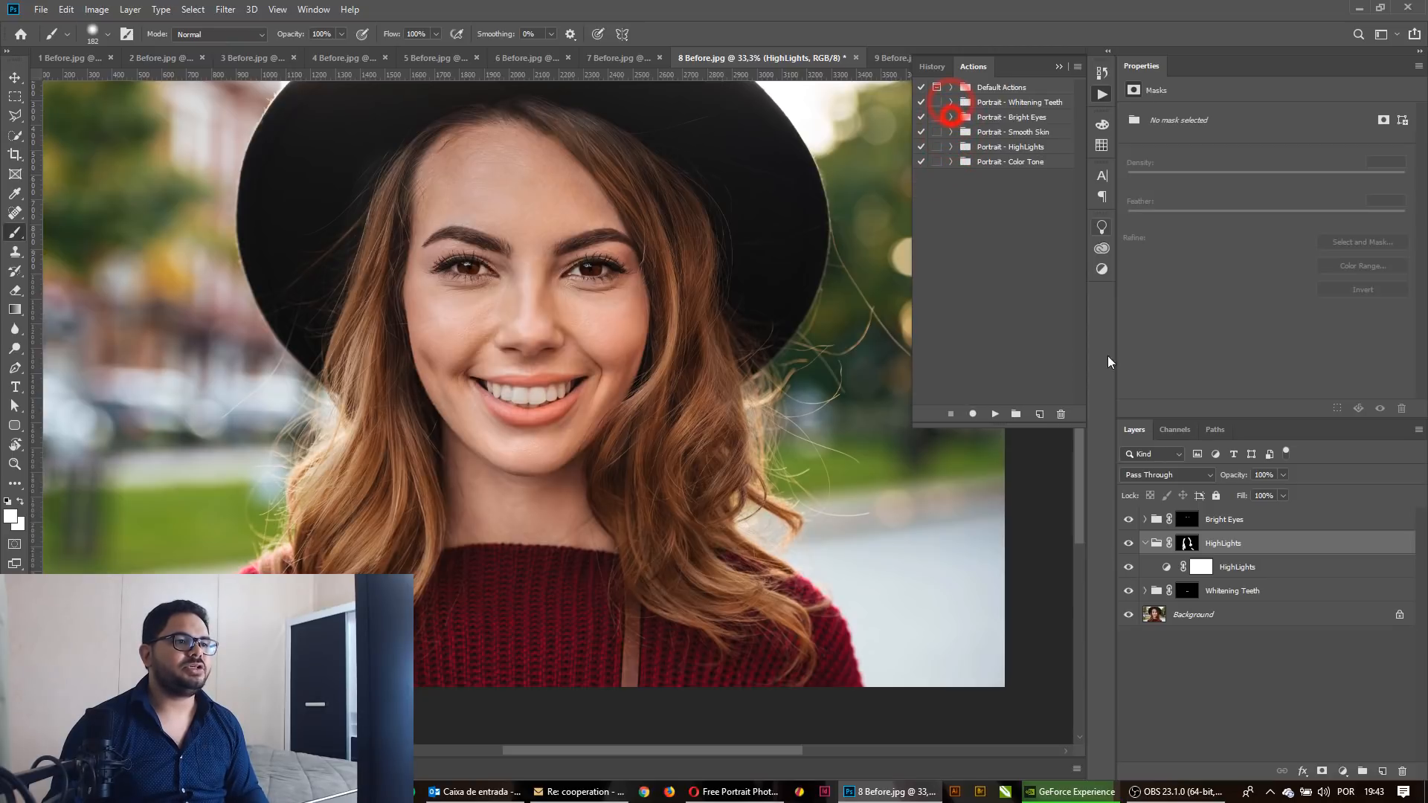
left_click(1215, 616)
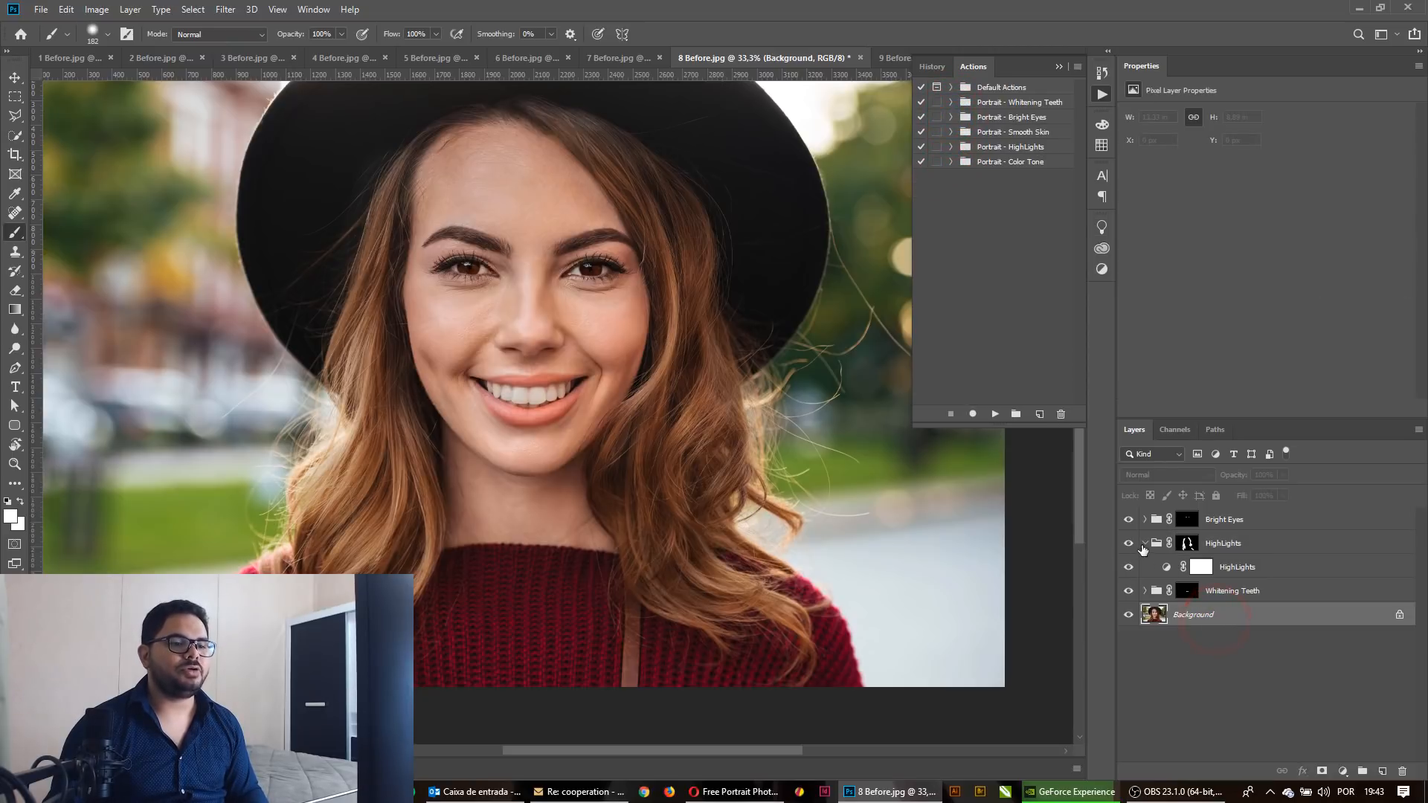
left_click(1146, 543)
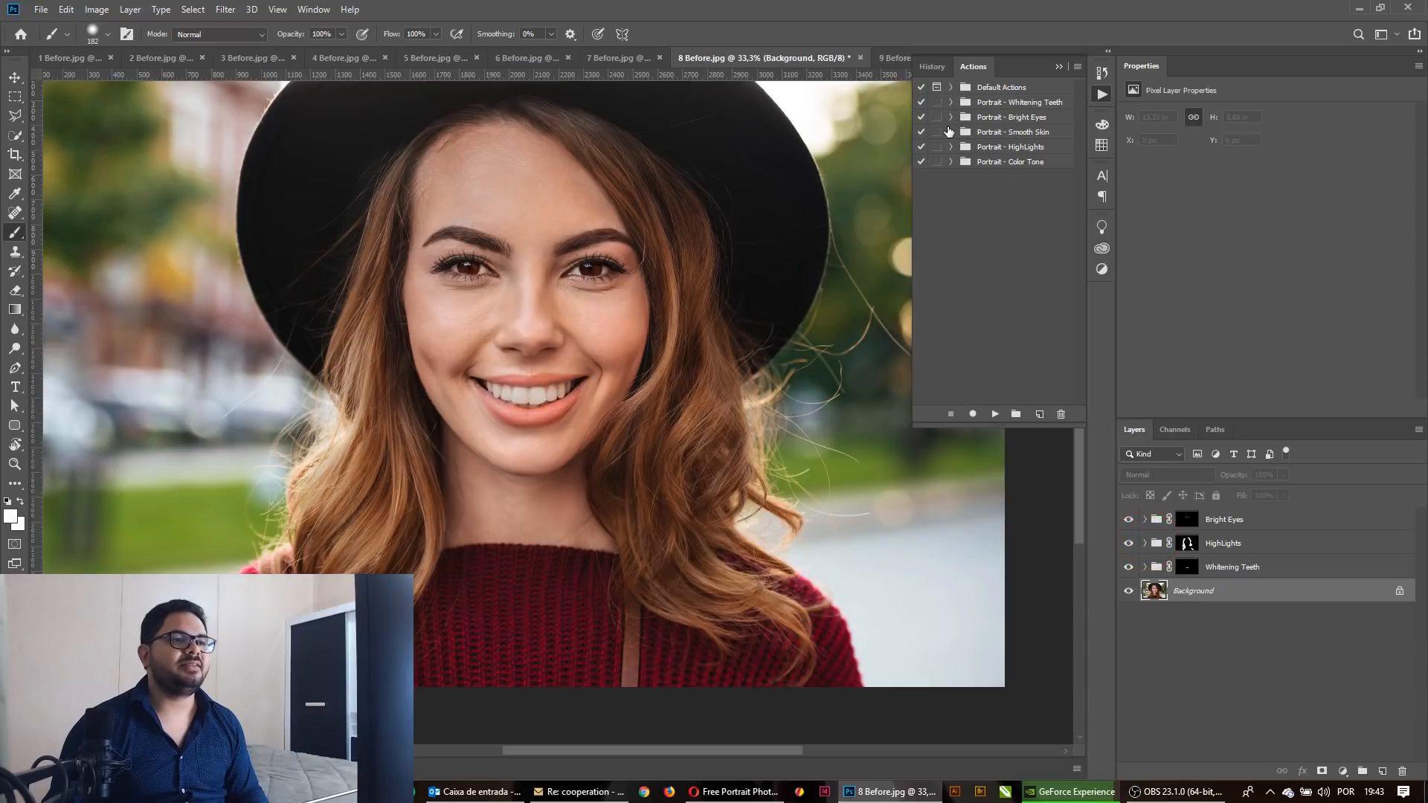
Expand the Portrait - Smooth Skin set and run its Smooth Skin action above the Background layer.
left_click(951, 133)
left_click(989, 147)
left_click(996, 413)
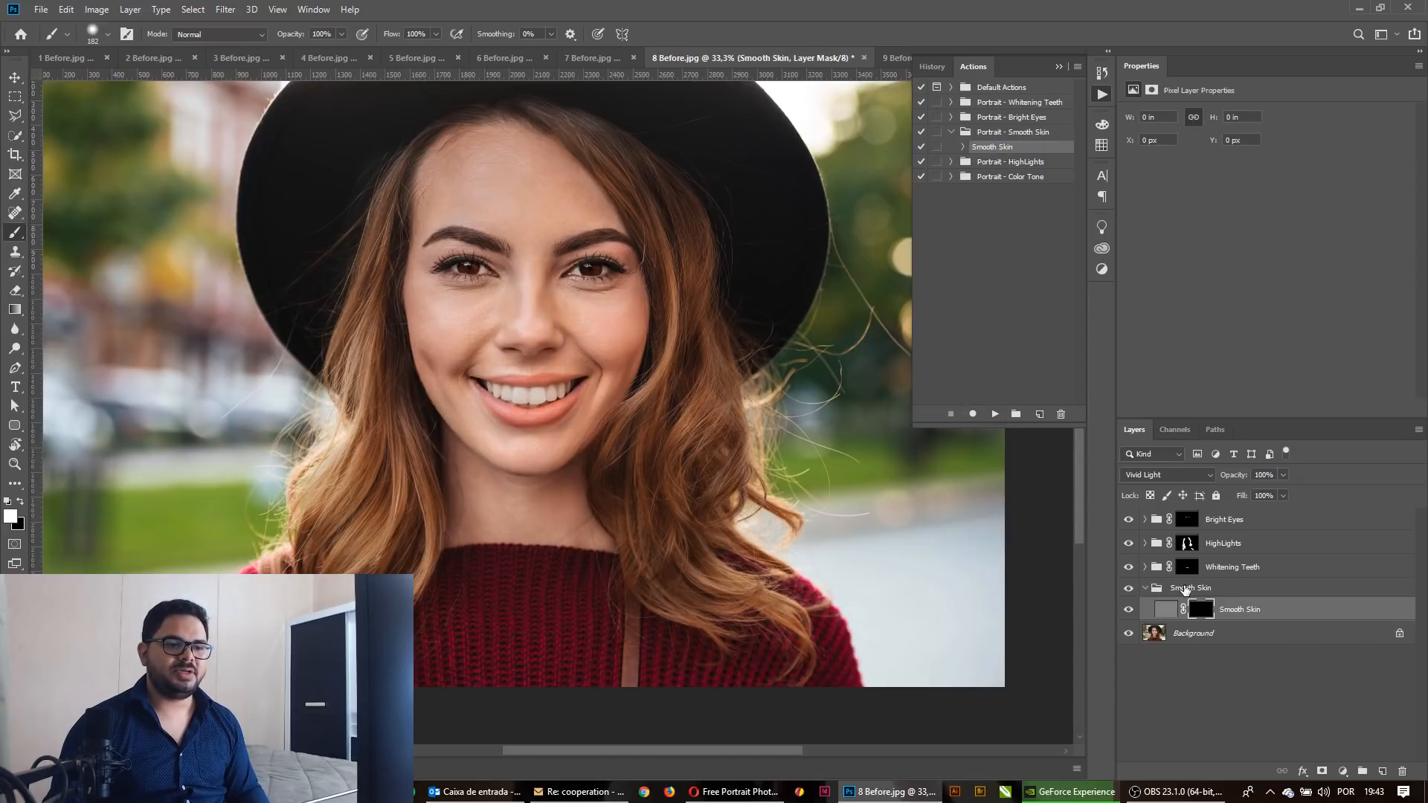
Paint white on the Smooth Skin layer's mask over the cheeks, nose and middle of the forehead with a brush of about size 182.
left_click(1199, 611)
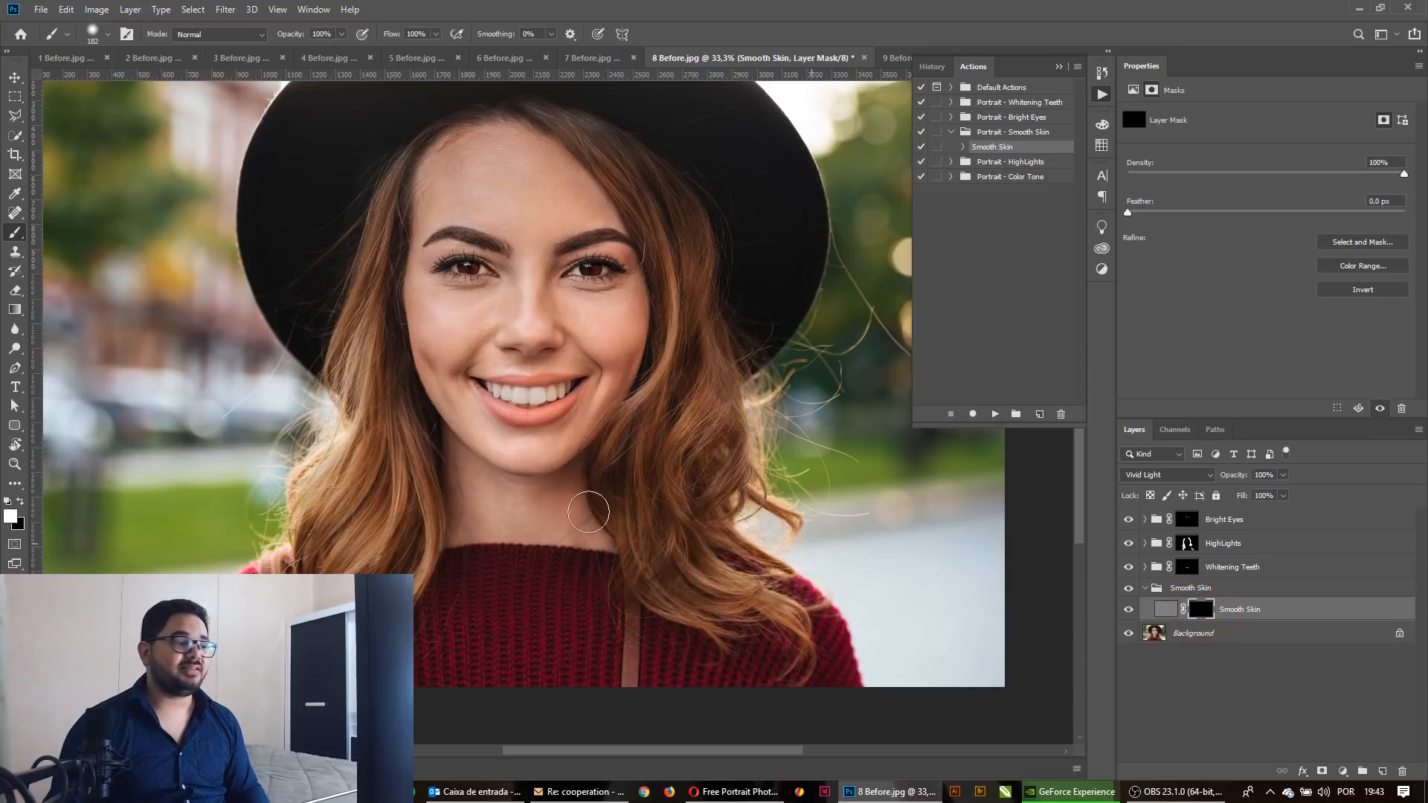
mouse_move(531, 304)
left_mouse_down()
mouse_move(578, 352)
mouse_move(564, 348)
mouse_move(545, 334)
mouse_move(580, 337)
mouse_move(689, 405)
mouse_move(677, 463)
left_mouse_up()
mouse_move(430, 419)
left_mouse_down()
mouse_move(392, 451)
mouse_move(377, 404)
left_mouse_up()
mouse_move(370, 347)
left_mouse_down()
mouse_move(389, 399)
mouse_move(453, 370)
mouse_move(577, 363)
left_mouse_up()
left_click_drag(590, 362, 678, 361)
mouse_move(562, 280)
left_mouse_down()
mouse_move(523, 137)
mouse_move(421, 156)
mouse_move(513, 194)
mouse_move(491, 108)
mouse_move(581, 129)
left_mouse_up()
mouse_move(585, 156)
left_mouse_down()
mouse_move(587, 233)
mouse_move(536, 181)
mouse_move(551, 169)
mouse_move(602, 283)
left_mouse_up()
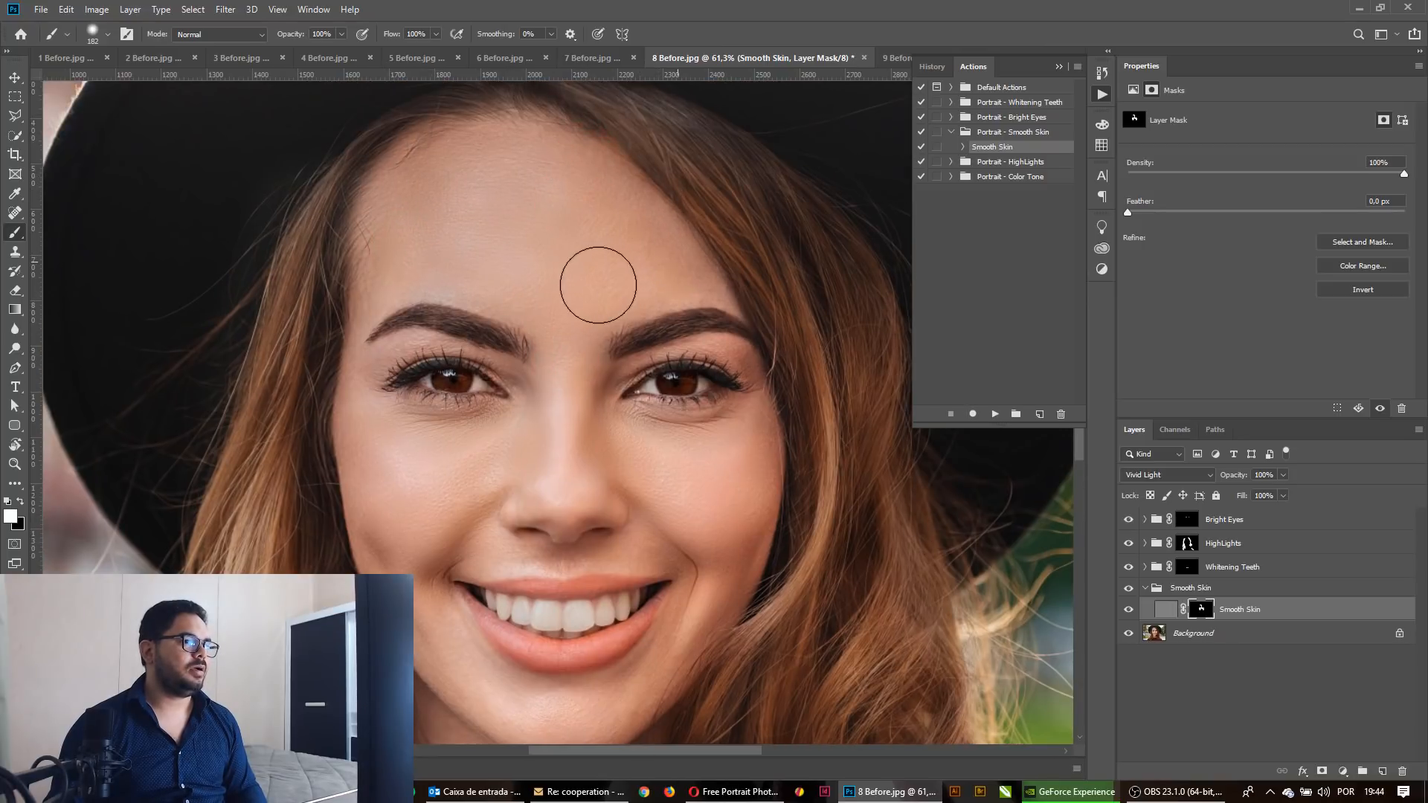
Paint white on the Smooth Skin layer's mask over the side of the face, the rest of the forehead, the chin and the neck.
left_click_drag(743, 520, 728, 132)
mouse_move(712, 201)
left_mouse_down()
mouse_move(674, 269)
mouse_move(595, 346)
mouse_move(501, 338)
left_mouse_up()
left_click(430, 262)
mouse_move(671, 477)
left_mouse_down()
mouse_move(680, 539)
mouse_move(593, 529)
mouse_move(464, 446)
mouse_move(436, 506)
mouse_move(443, 558)
mouse_move(642, 562)
mouse_move(551, 459)
left_mouse_up()
left_click(569, 503)
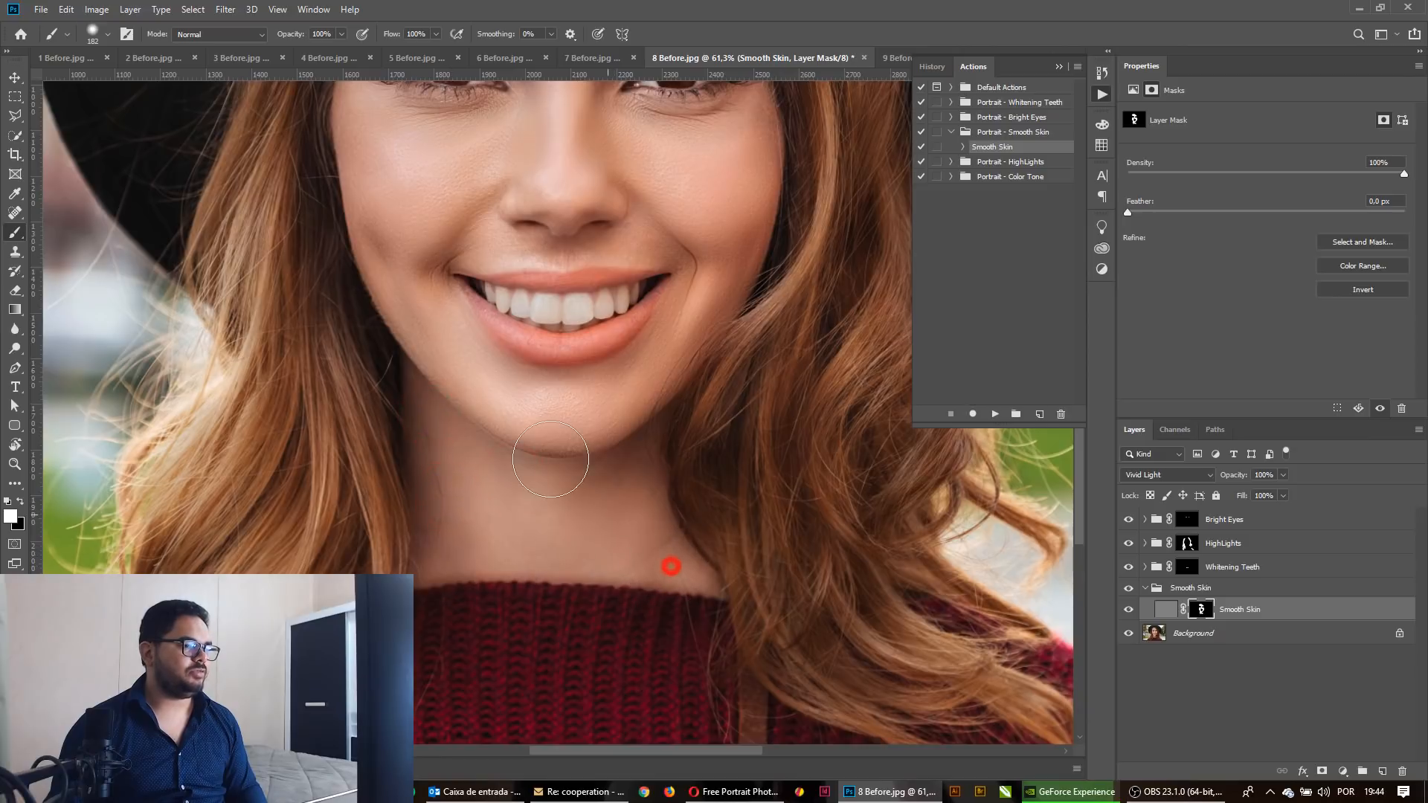
Compare the whole retouched portrait with the original by showing only the Background layer.
left_click(677, 443, "alt")
left_click(635, 485, "alt")
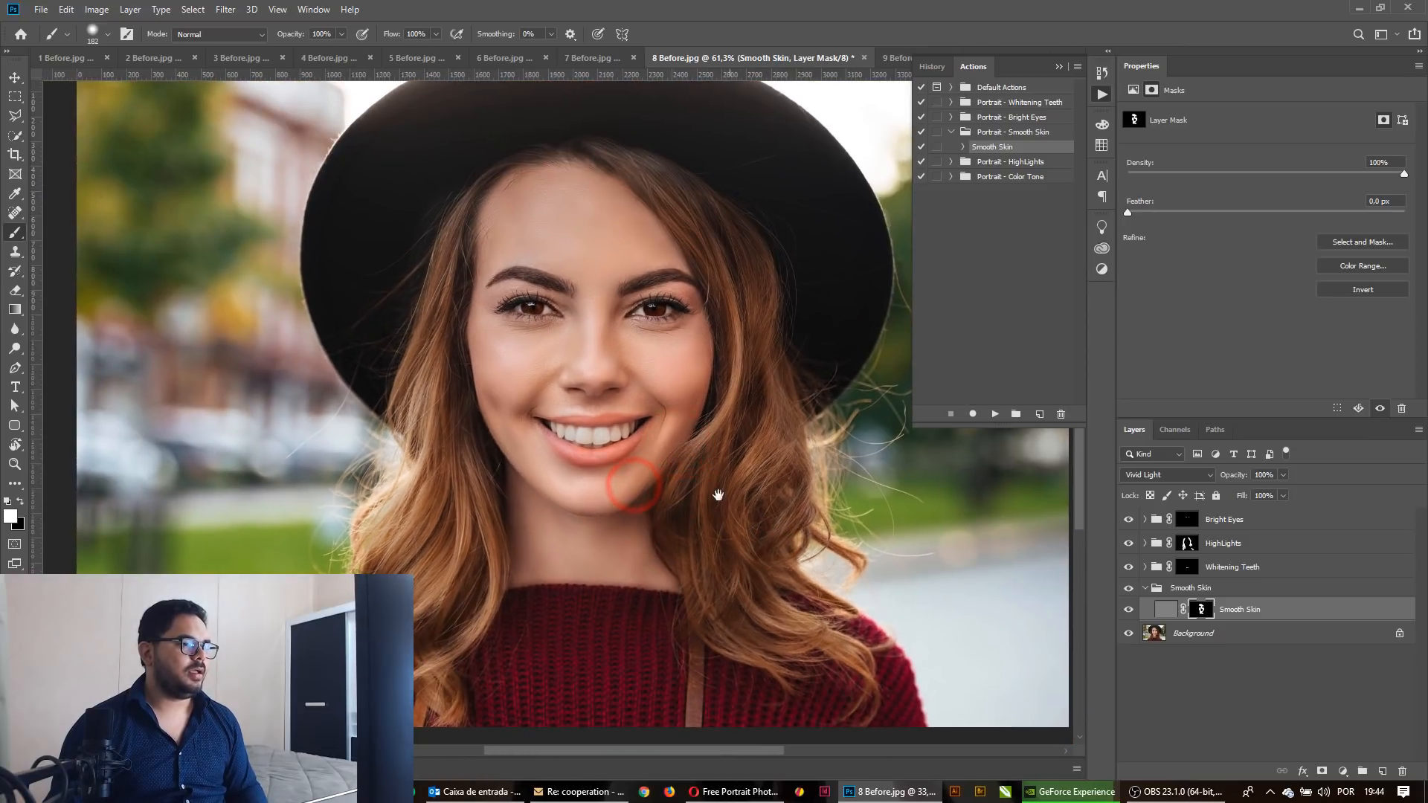
left_click_drag(762, 497, 709, 495)
left_click(1130, 634, "alt")
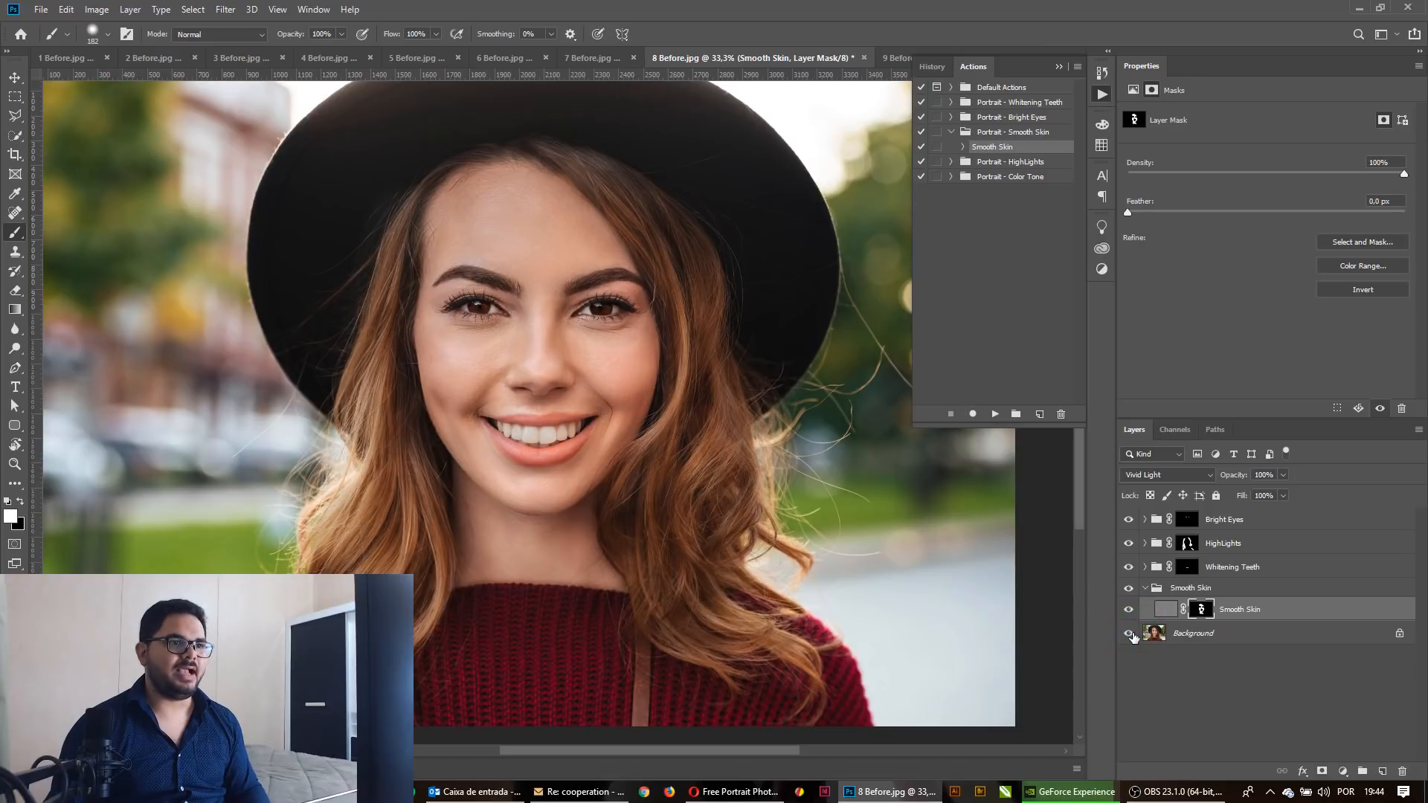
Run the Color Tone action directly above the Background layer and toggle the Color Filter layer's visibility to check its effect.
left_click(950, 132)
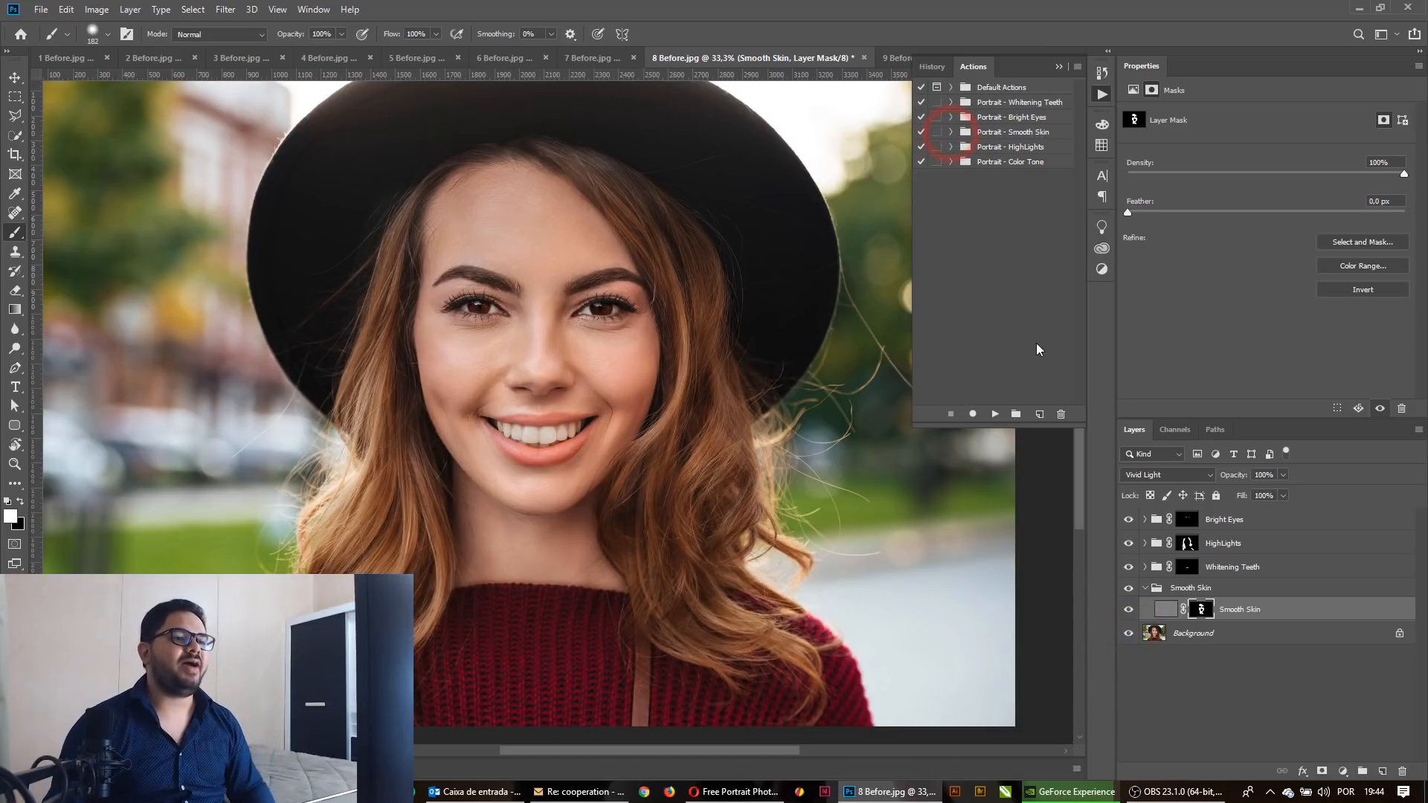
left_click(1249, 635)
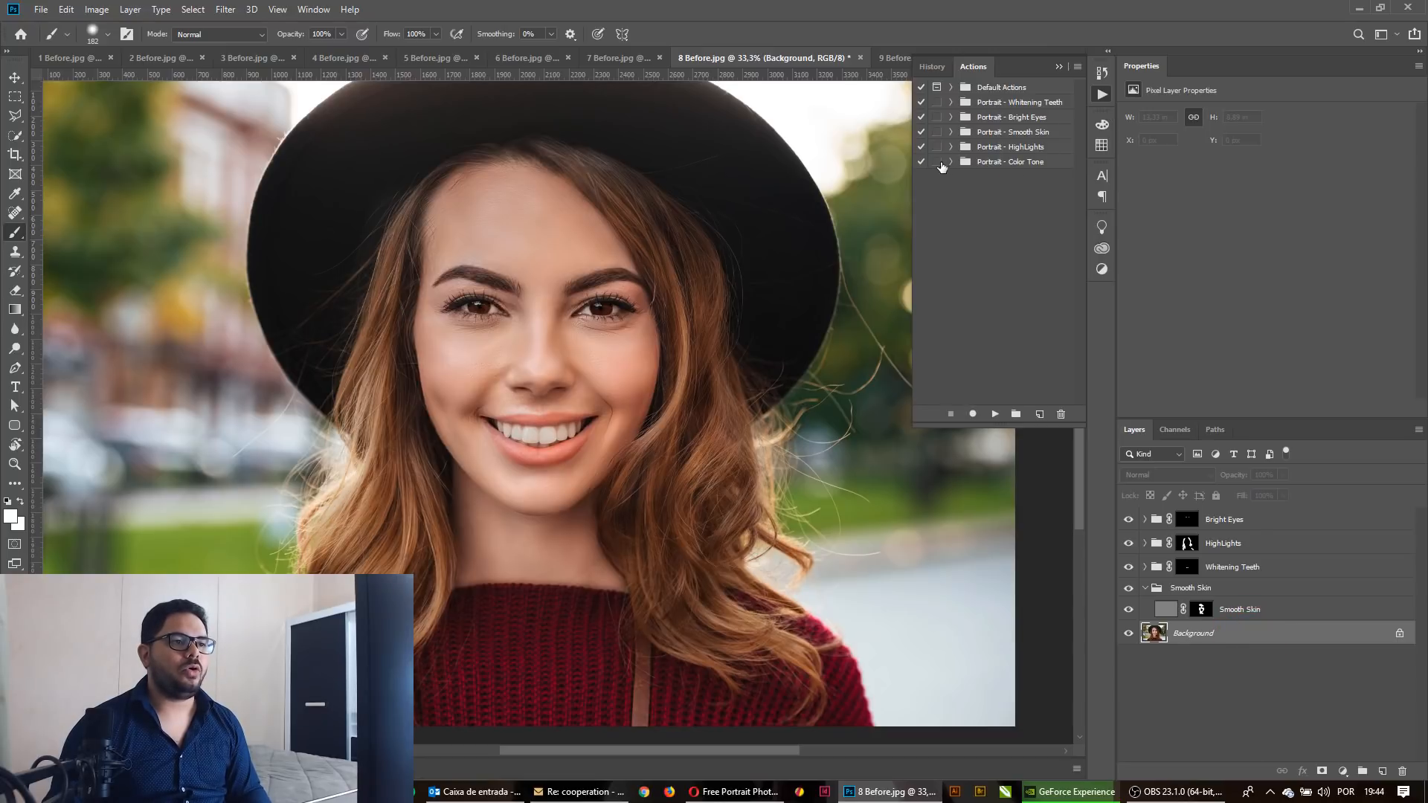
left_click(991, 177)
left_click(995, 415)
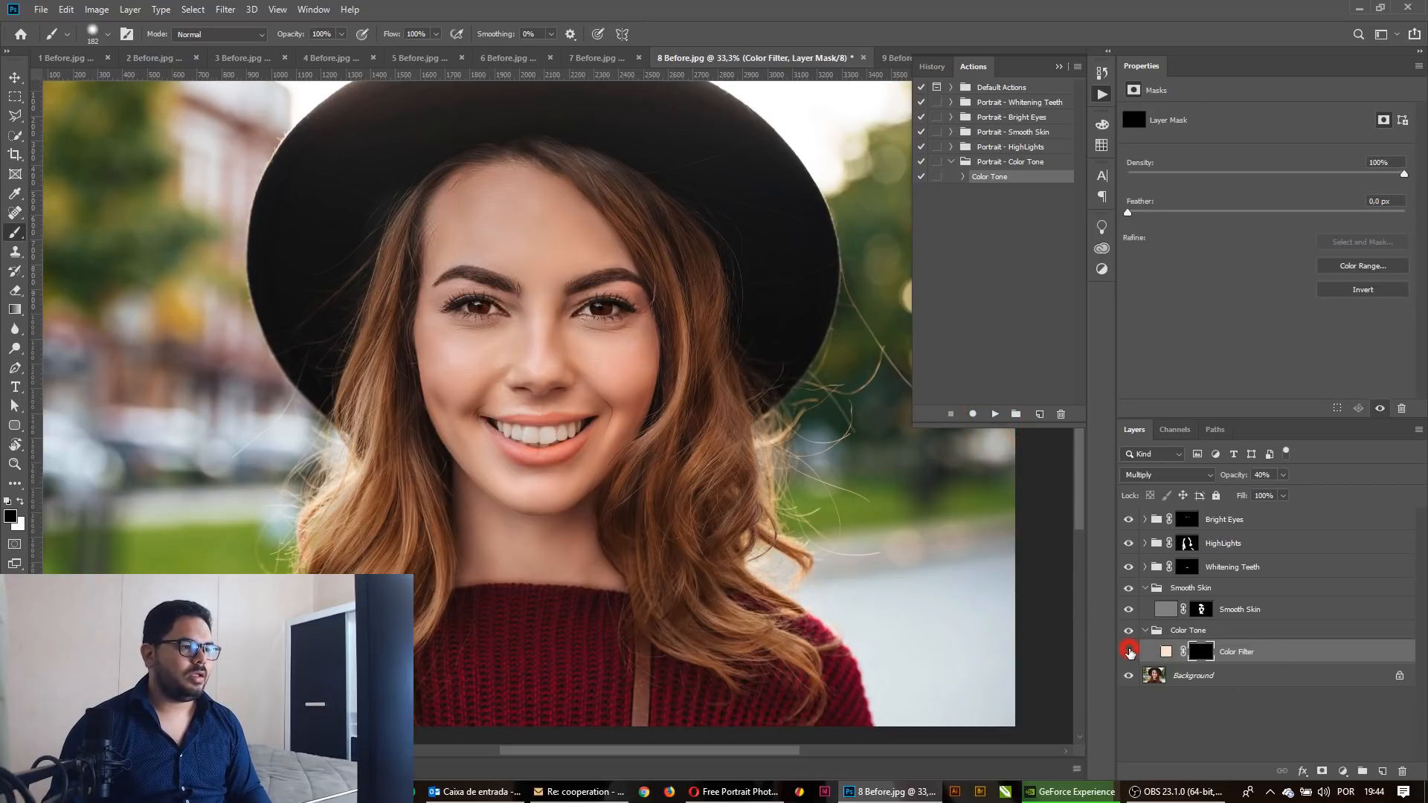
left_click(1129, 651)
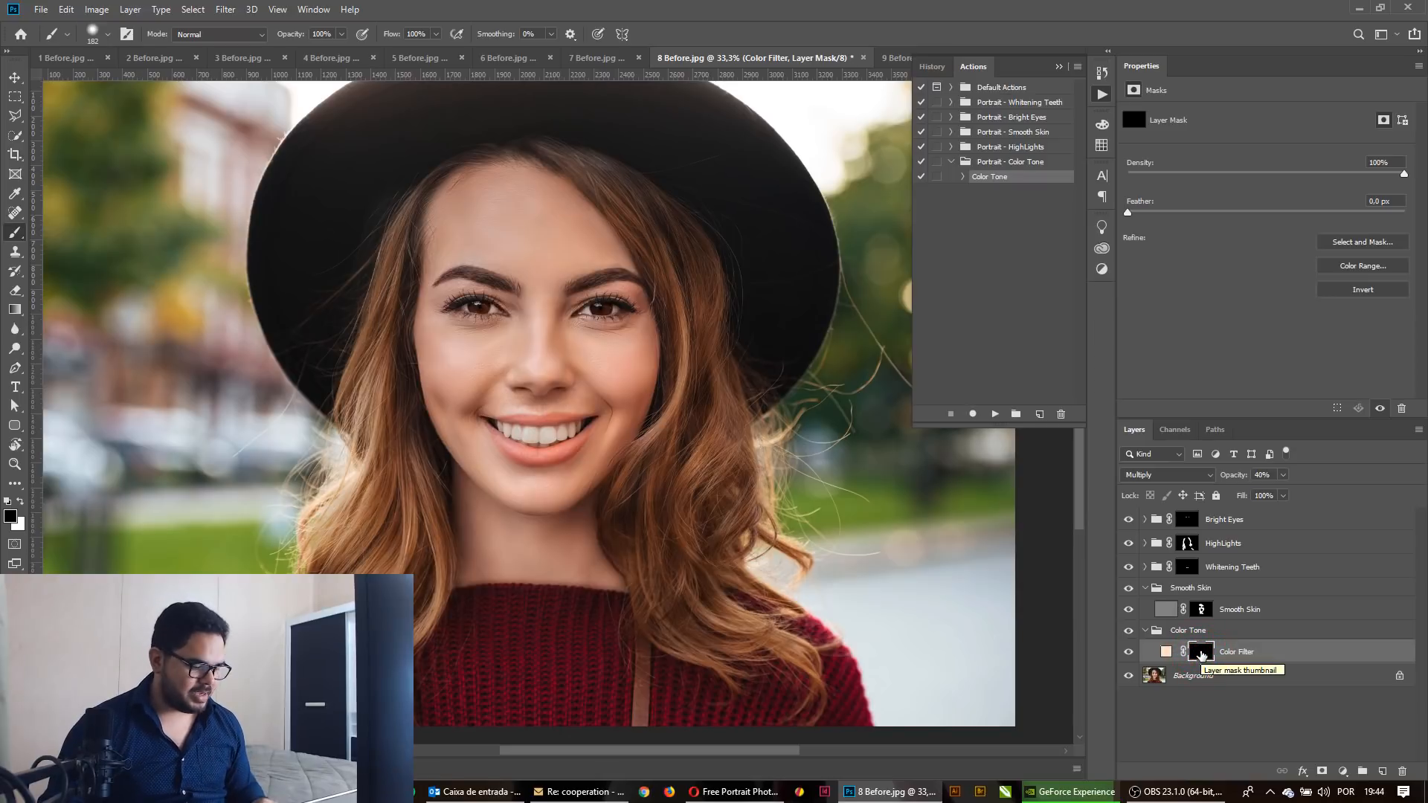
Invert the Color Filter layer's mask to white, try different hues for its fill, and set the fill color to light blue cce2ff.
key("ctrl+i")
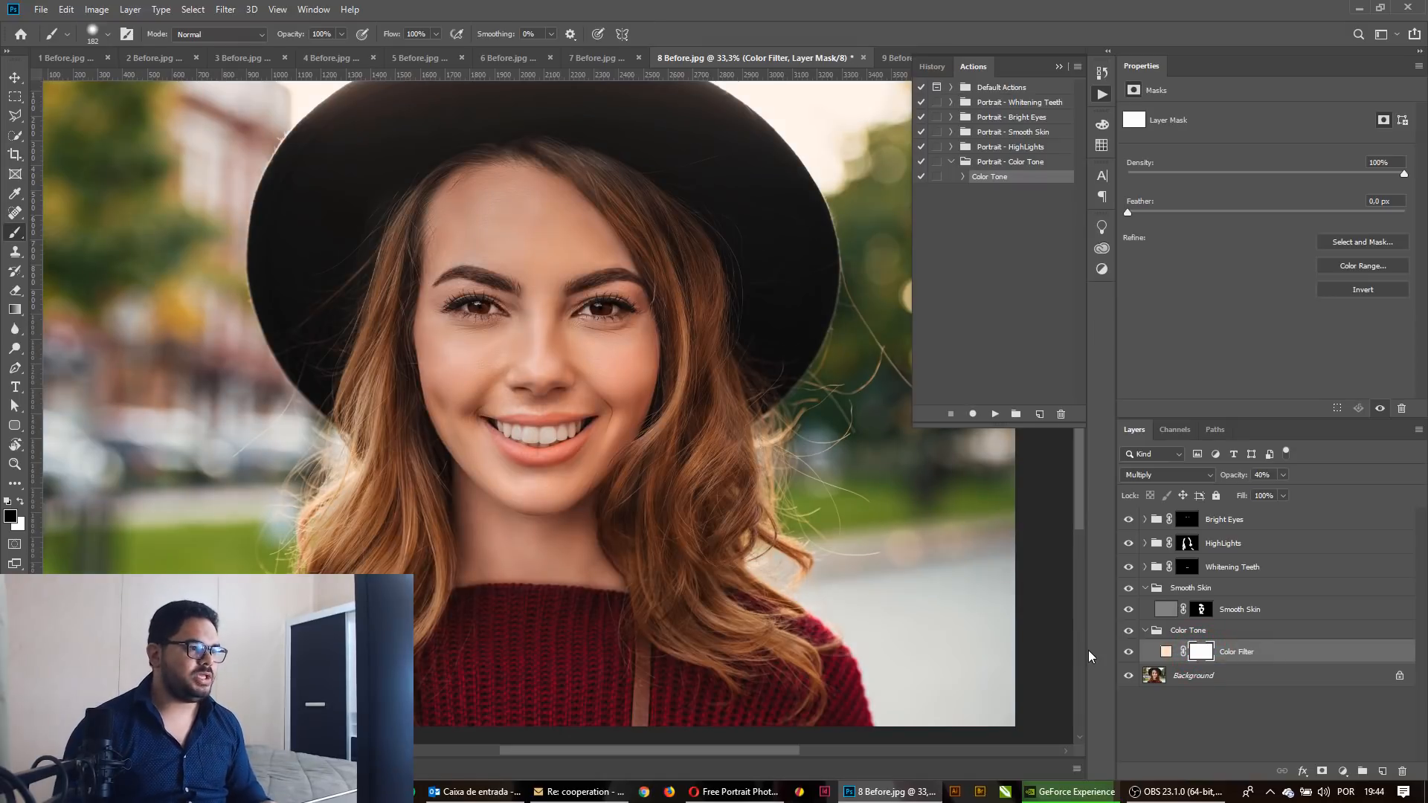
double_click(1166, 652)
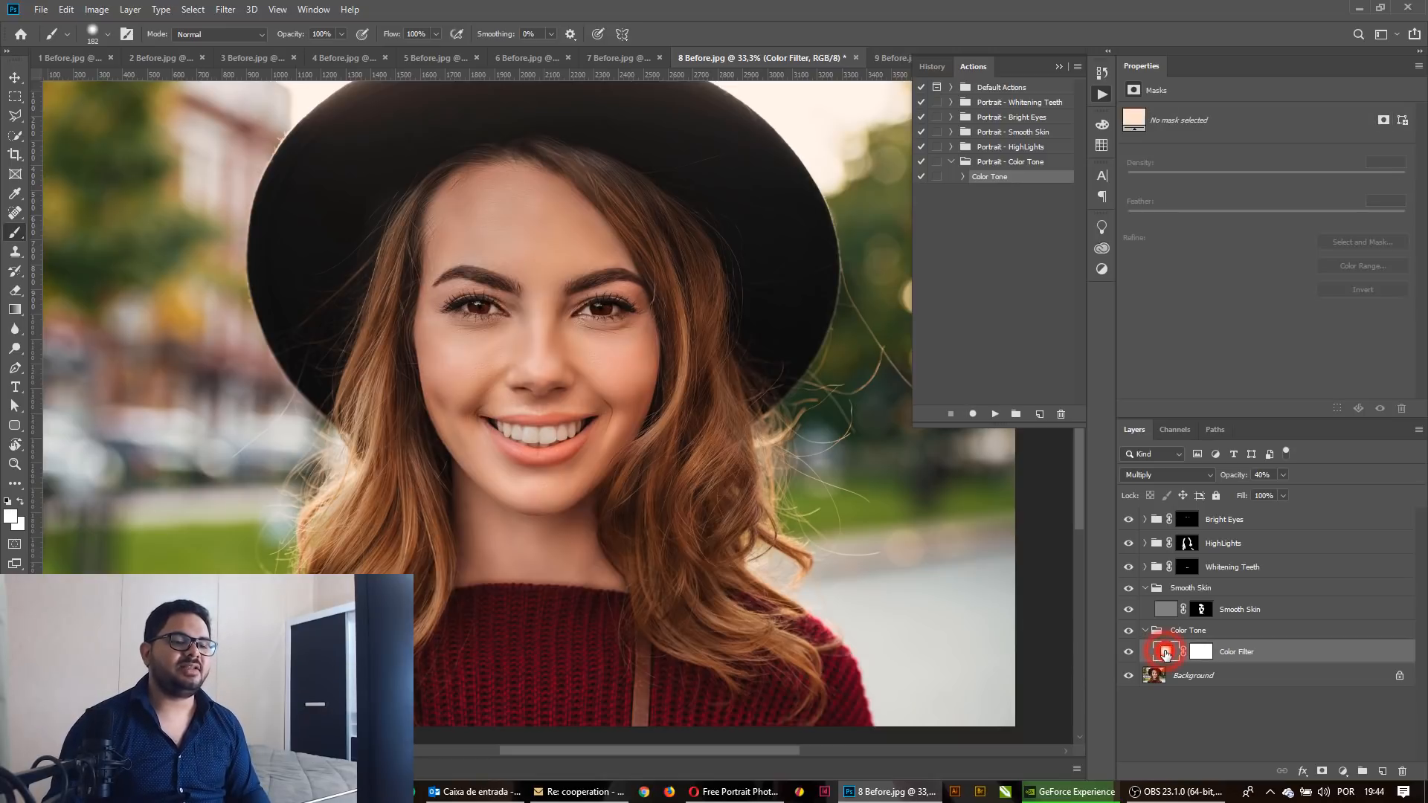
mouse_move(958, 225)
left_mouse_down()
mouse_move(965, 158)
mouse_move(961, 217)
left_mouse_up()
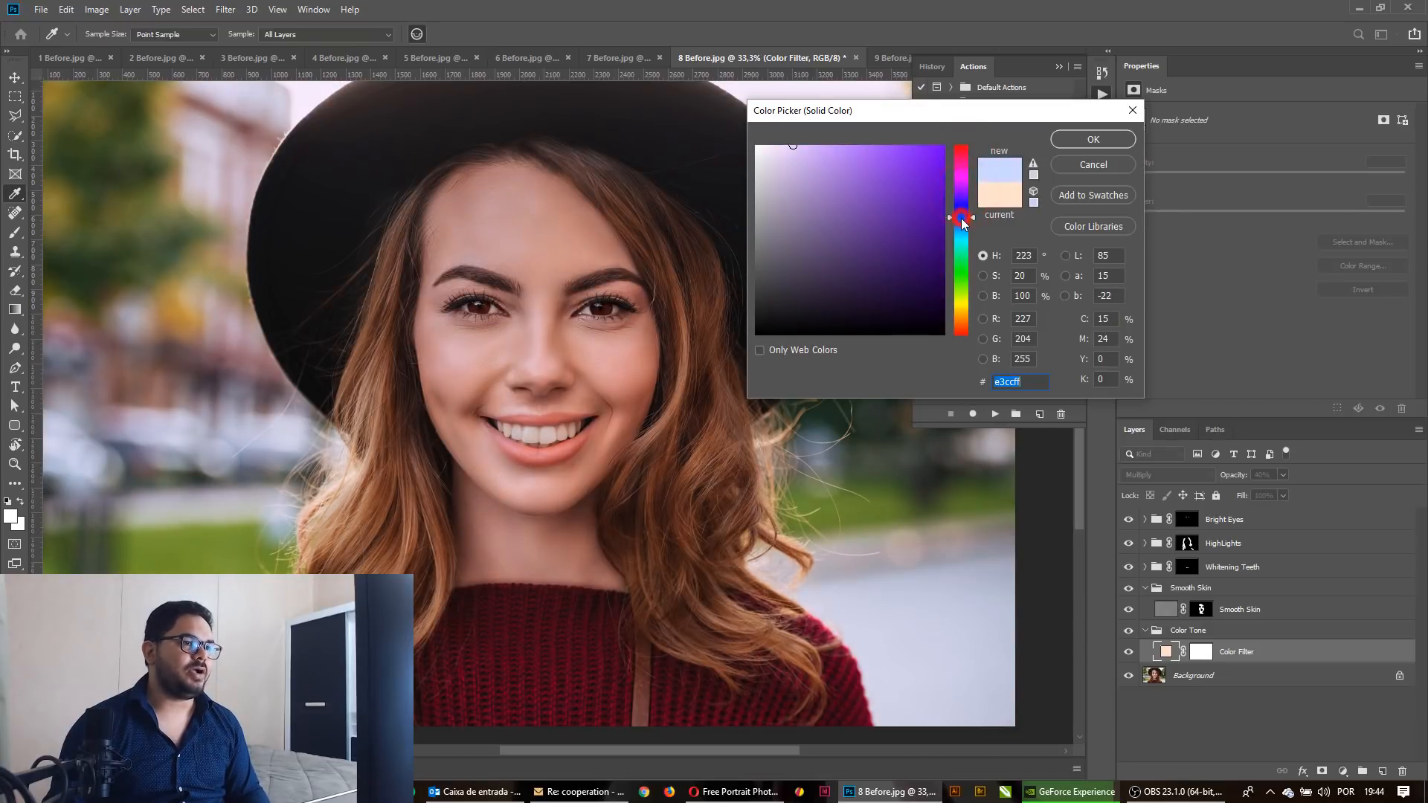
left_click(962, 277)
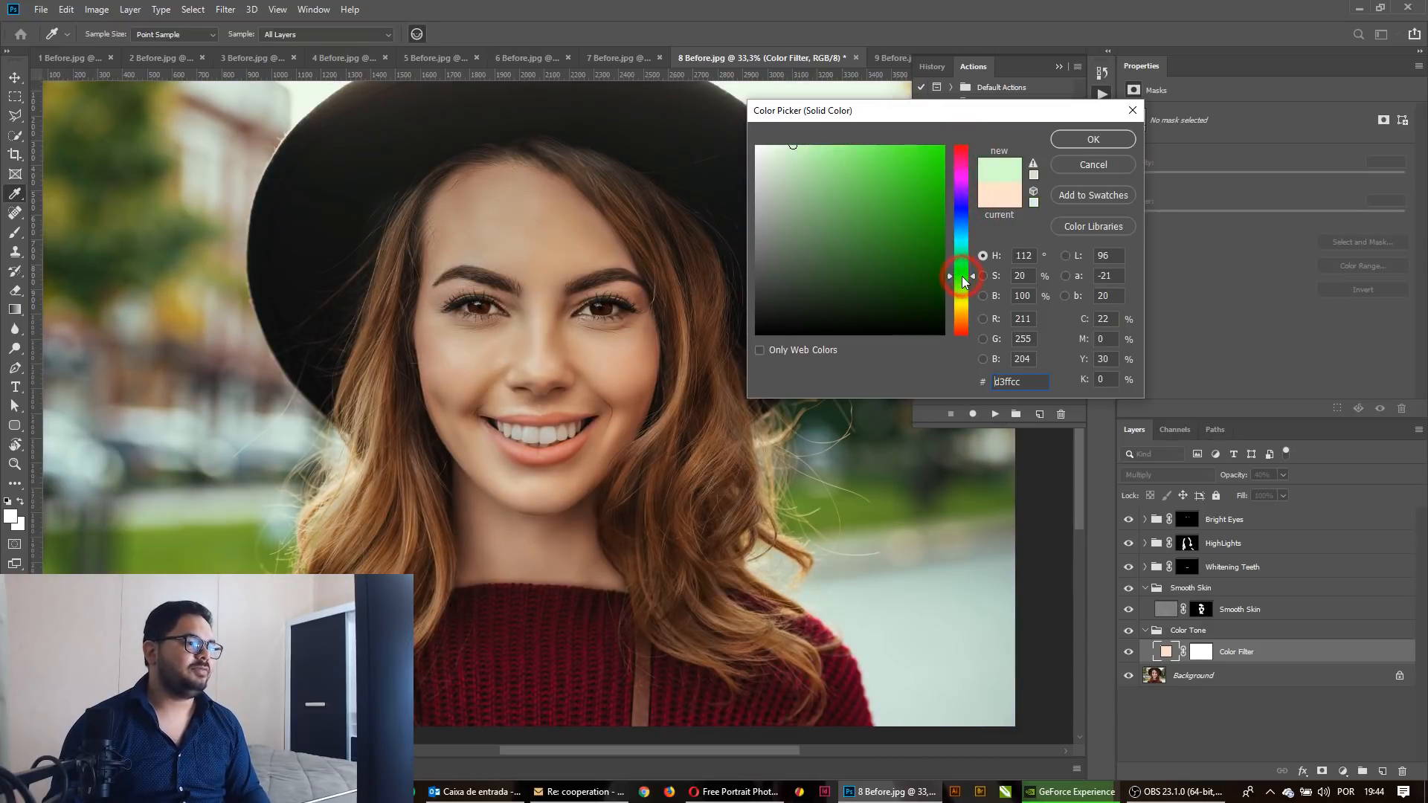
left_click(962, 235)
left_click(961, 306)
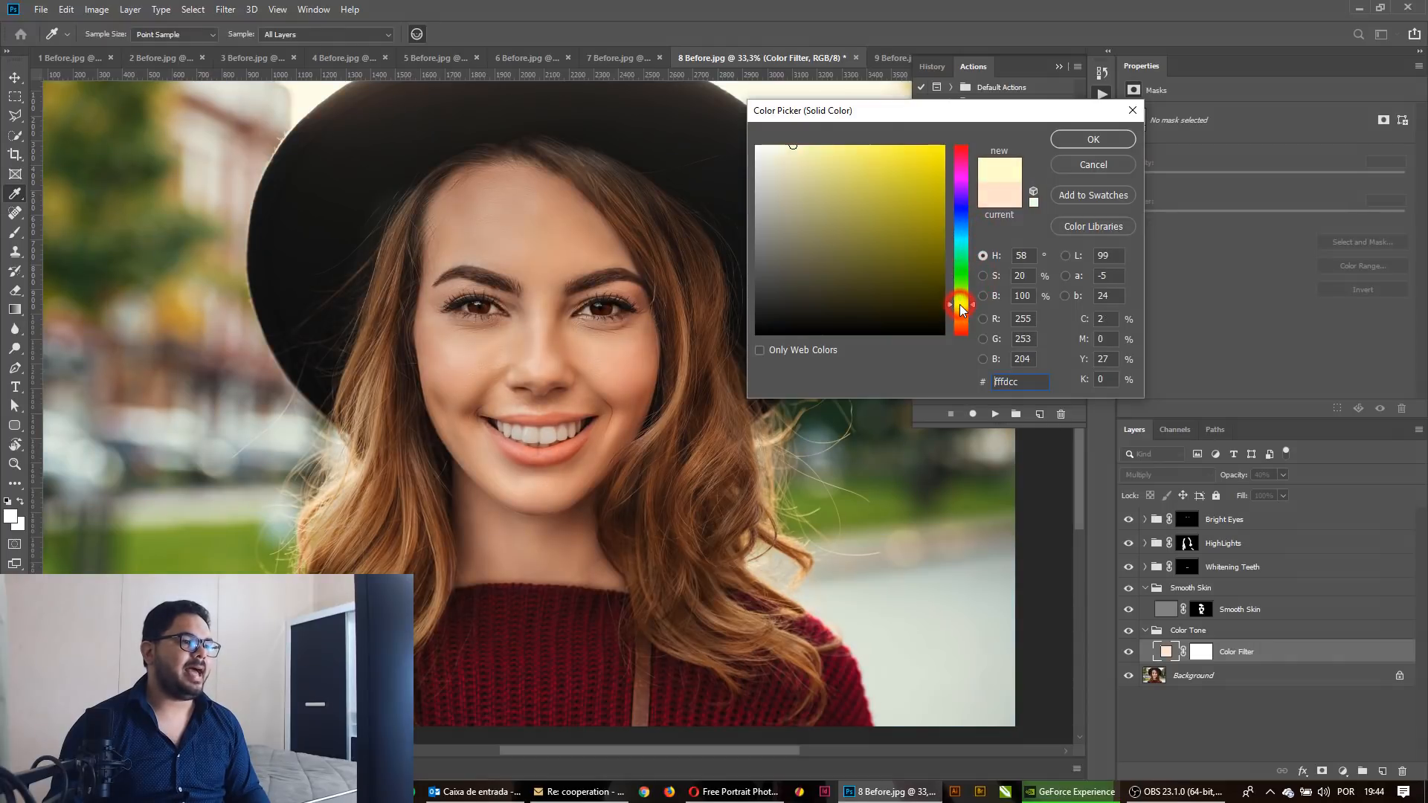
left_click(961, 217)
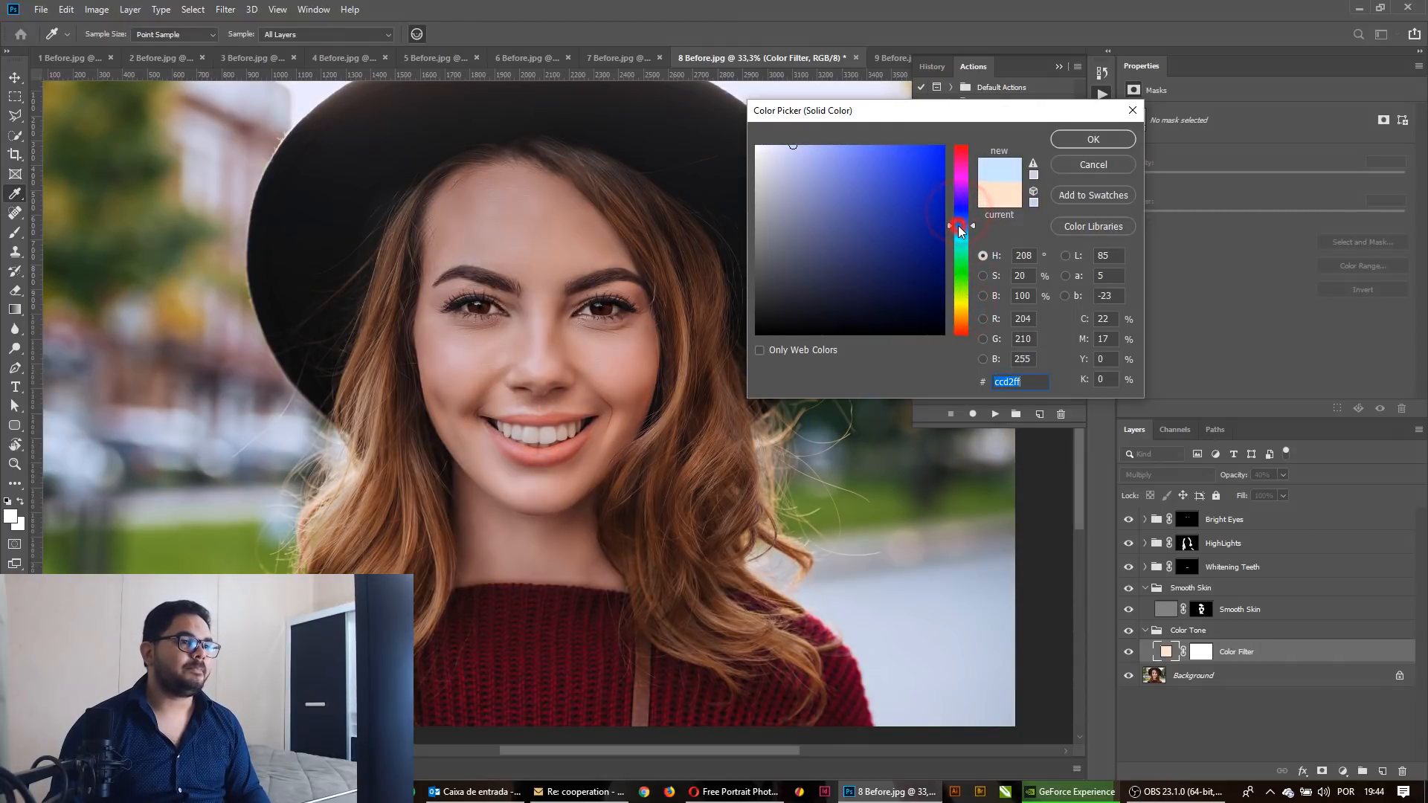
left_click(959, 227)
left_click(958, 222)
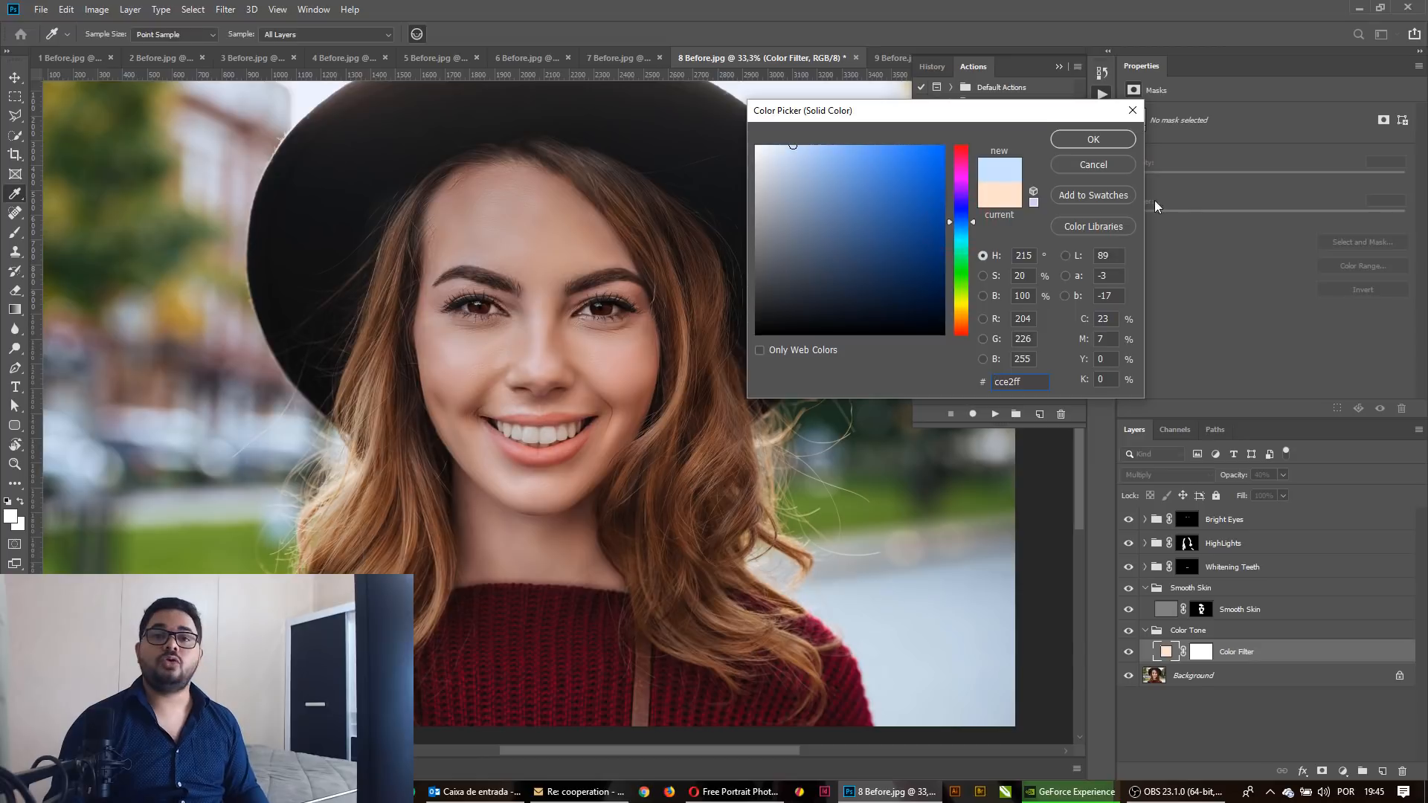
left_click(1094, 140)
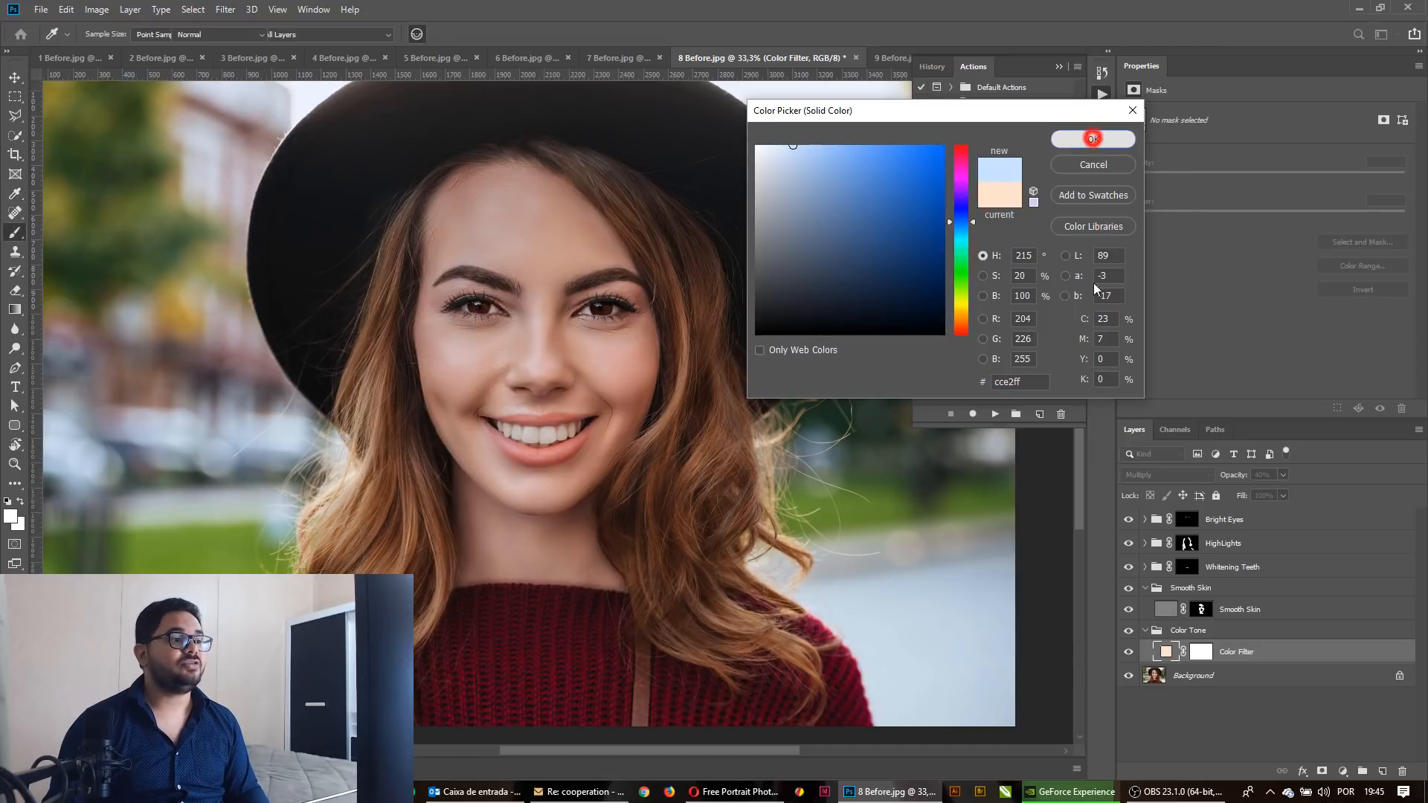
Compare the blue-toned portrait with the original by showing only the Background layer, and restore all layers.
left_click(1129, 677, "alt")
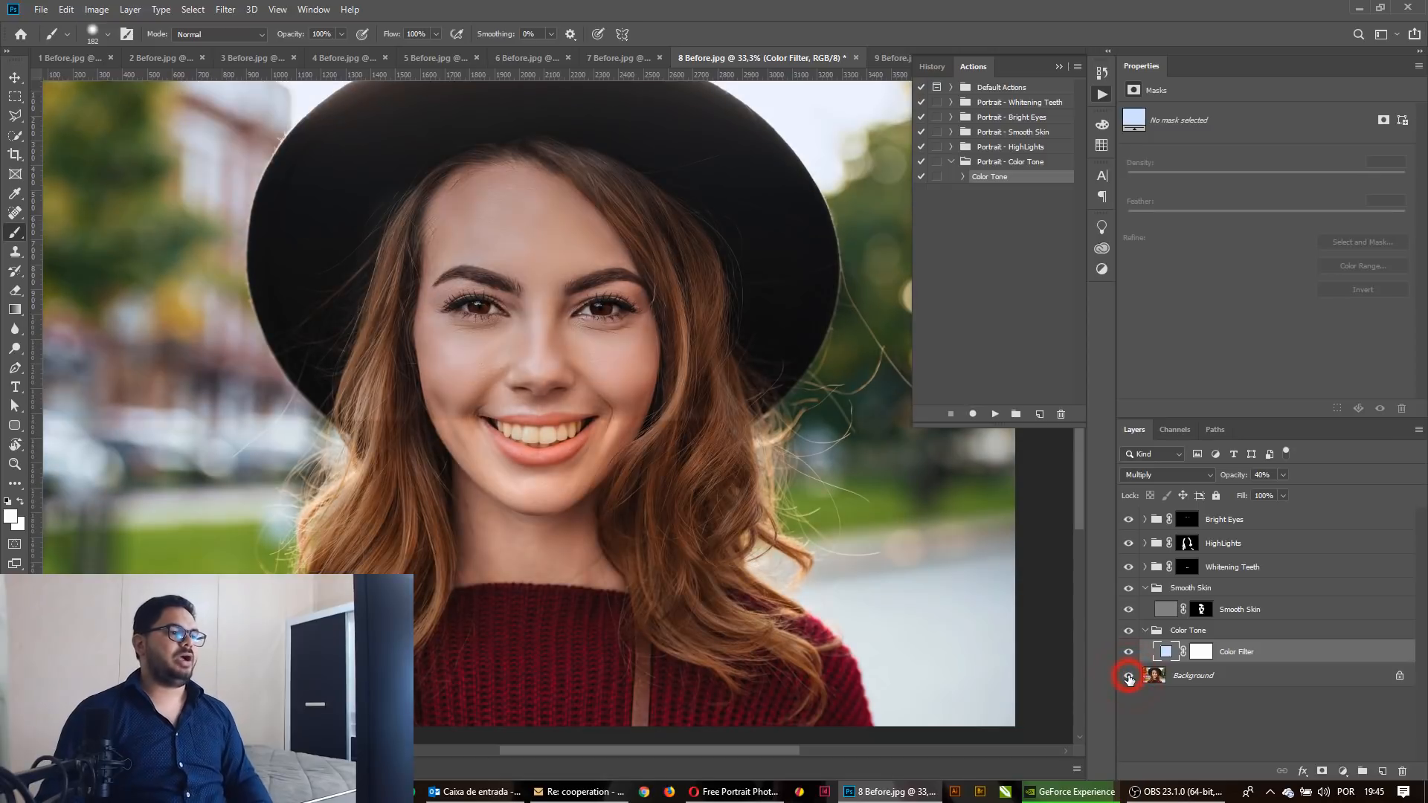
left_click(1128, 676, "alt")
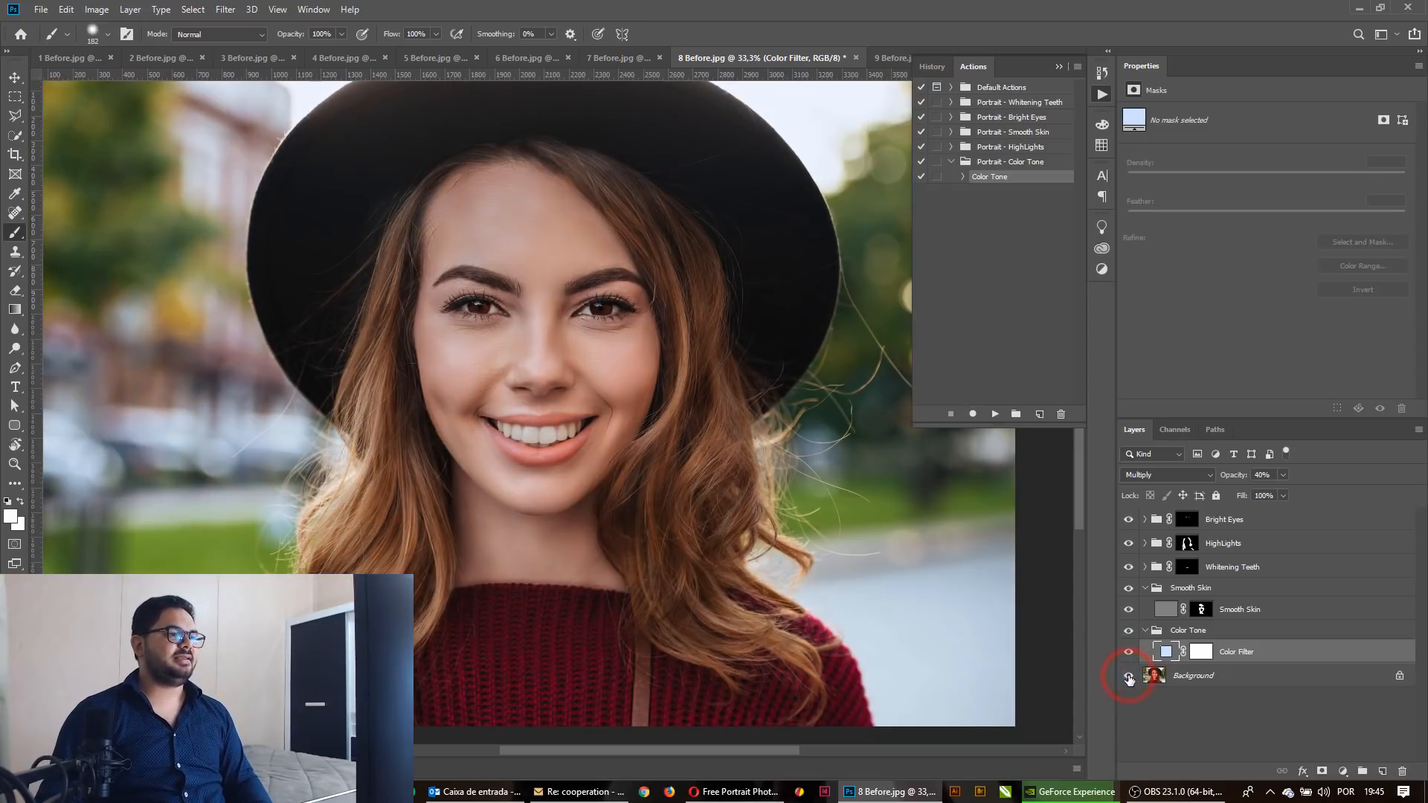